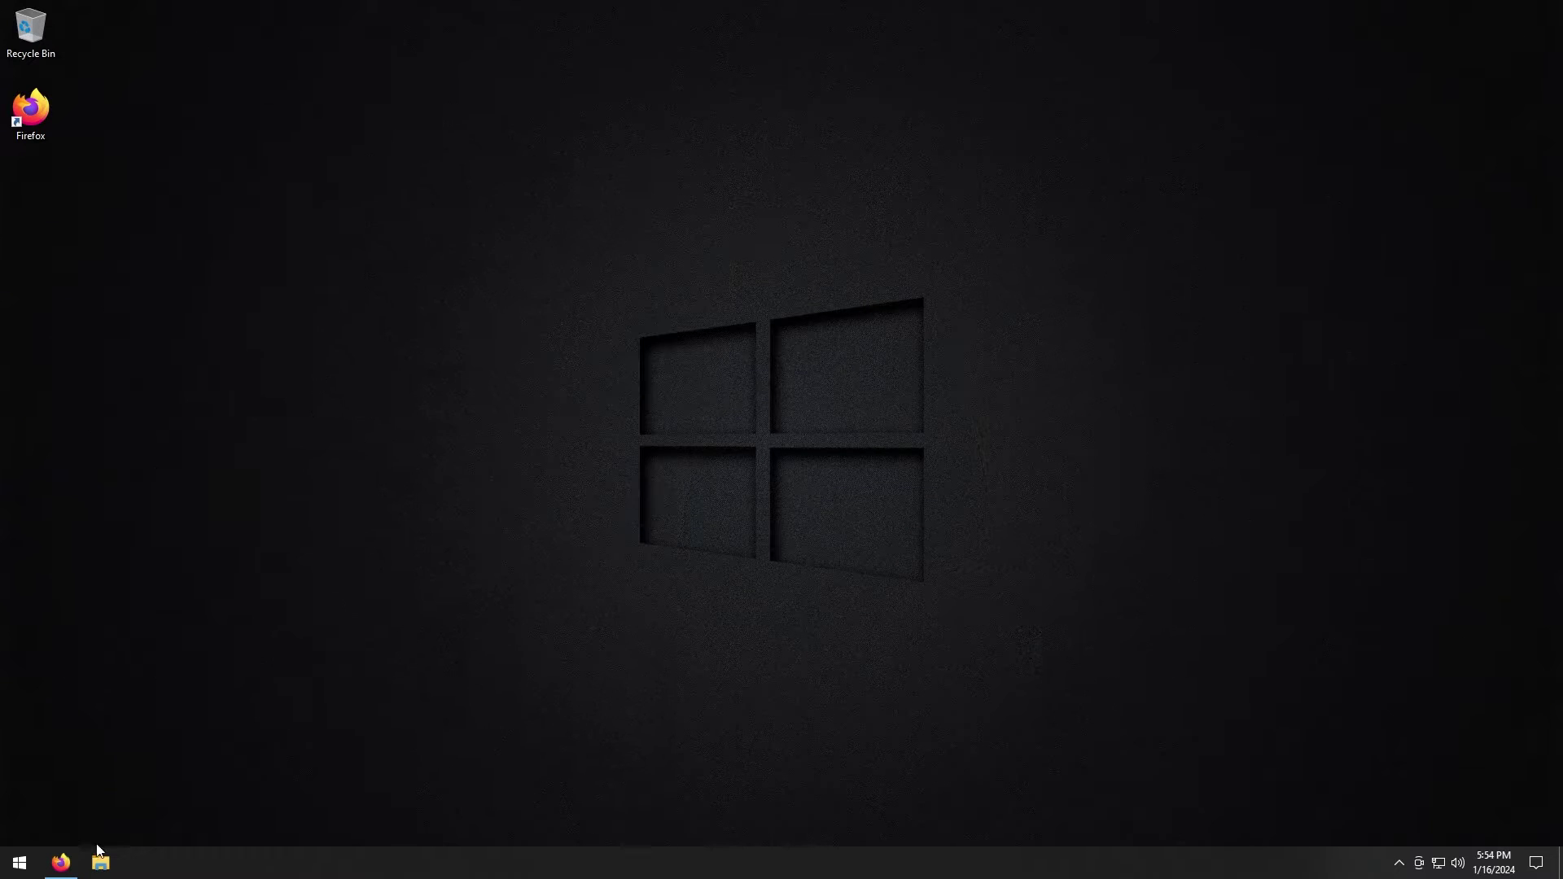
Restore the Firefox window showing the TrueNAS homepage from the taskbar
click(61, 863)
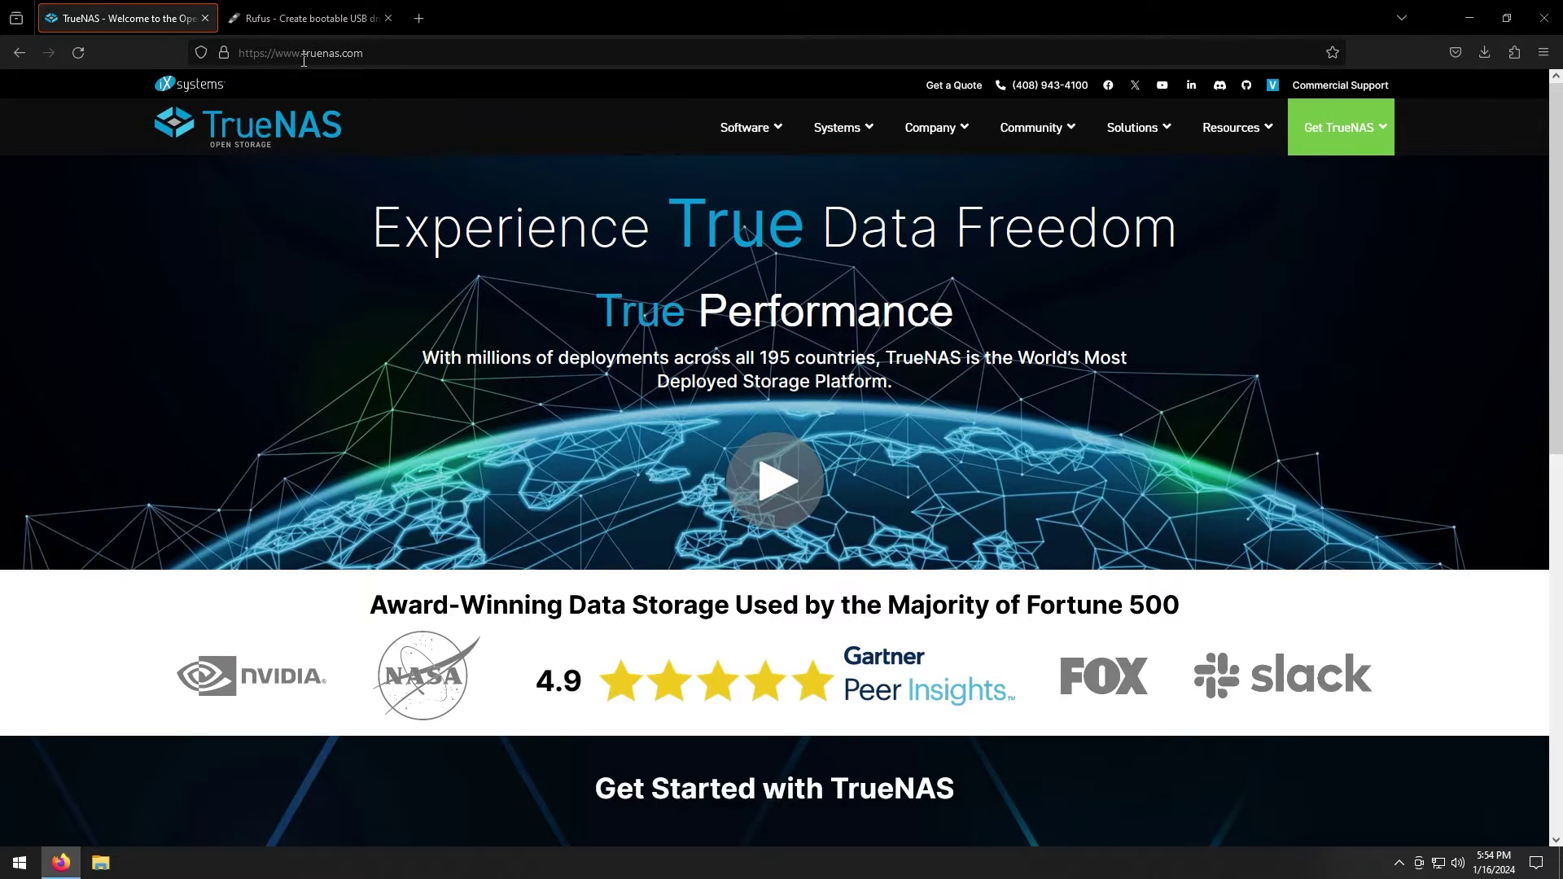
Download TrueNAS-13.0-U6.1.iso from Download TrueNAS CORE, declining the community signup, then switch to the Rufus tab
mouse_move(1344, 128)
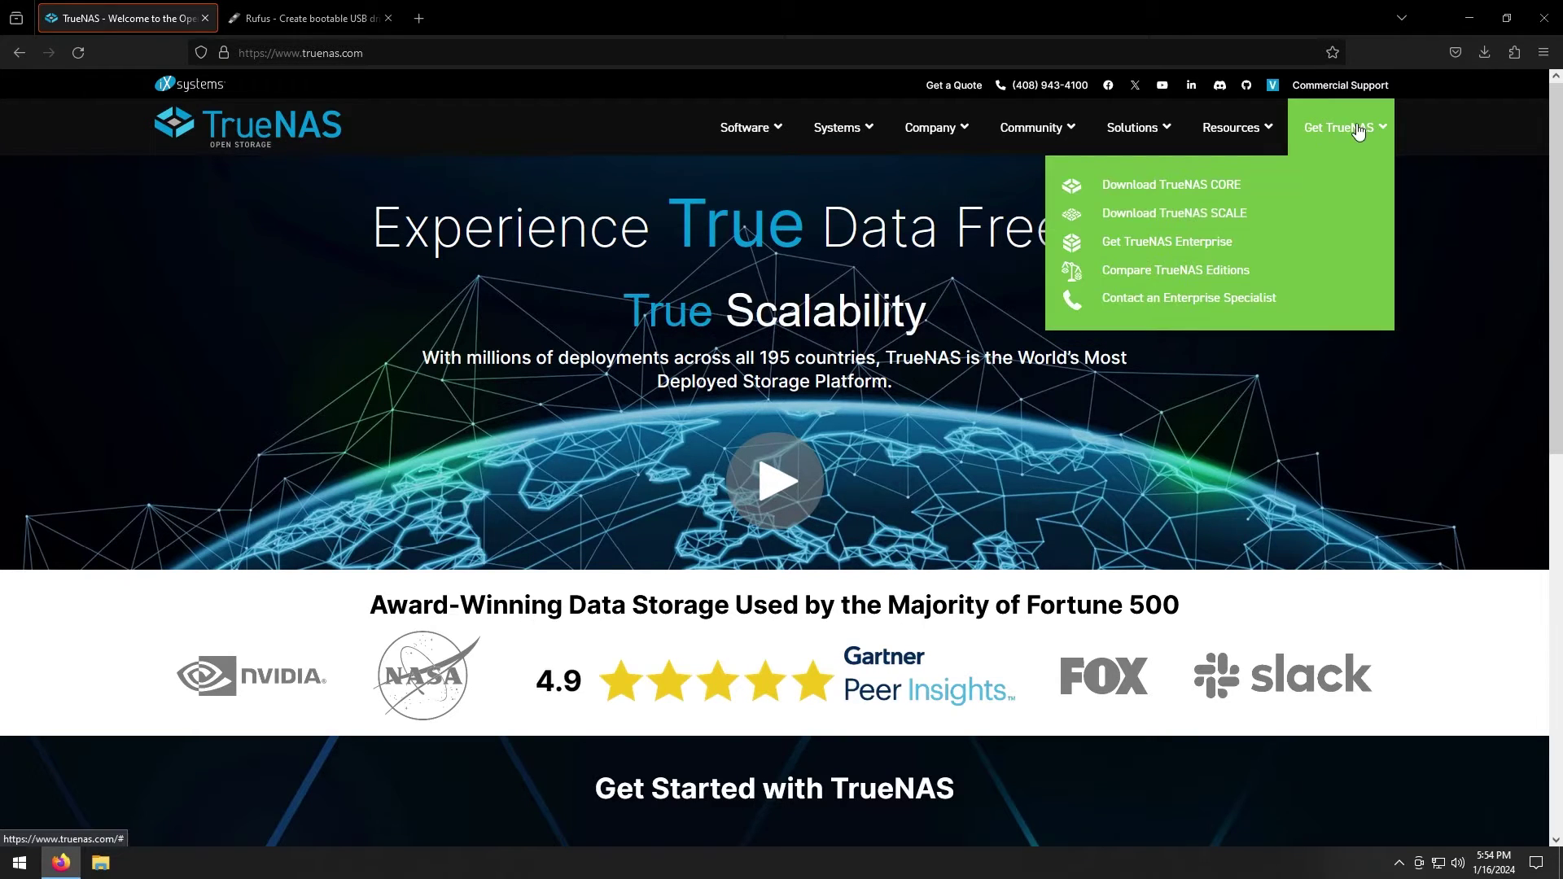
click(1186, 195)
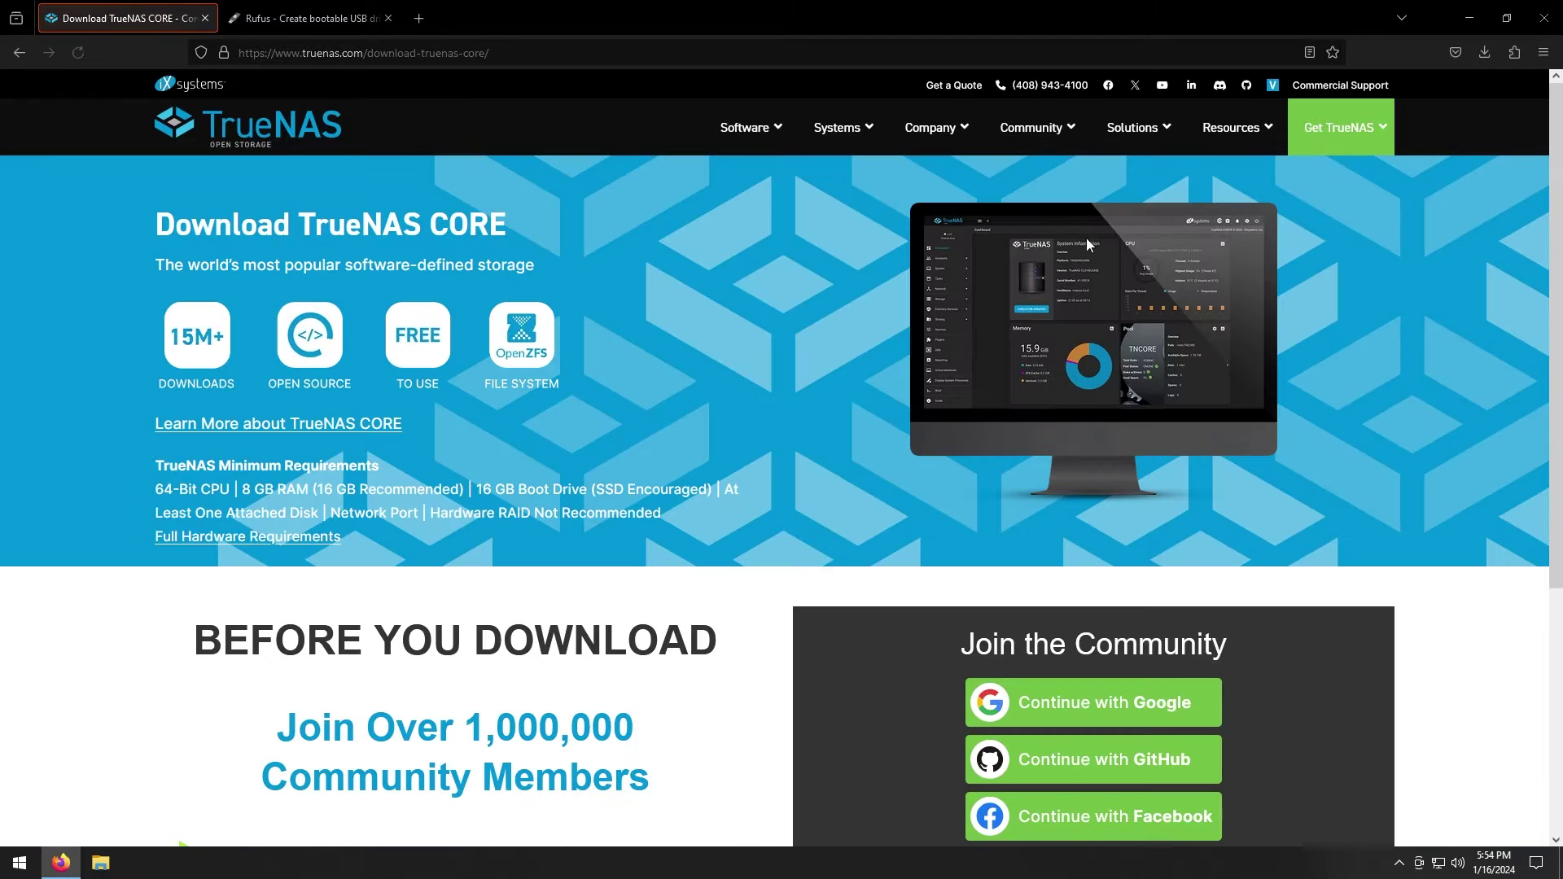
scroll(775, 304, down, 4)
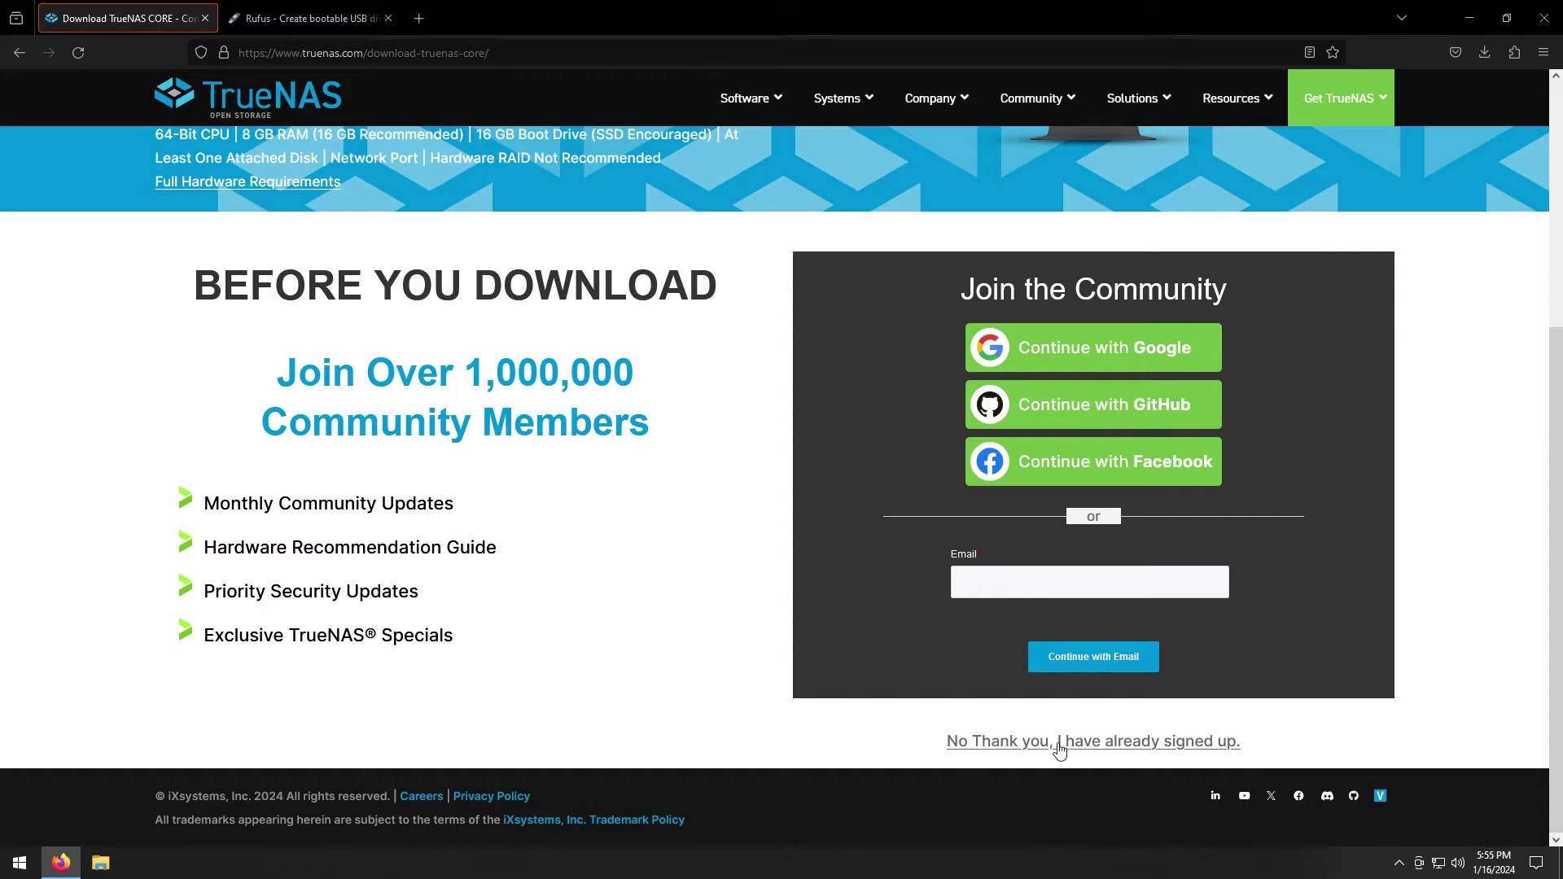
click(1098, 745)
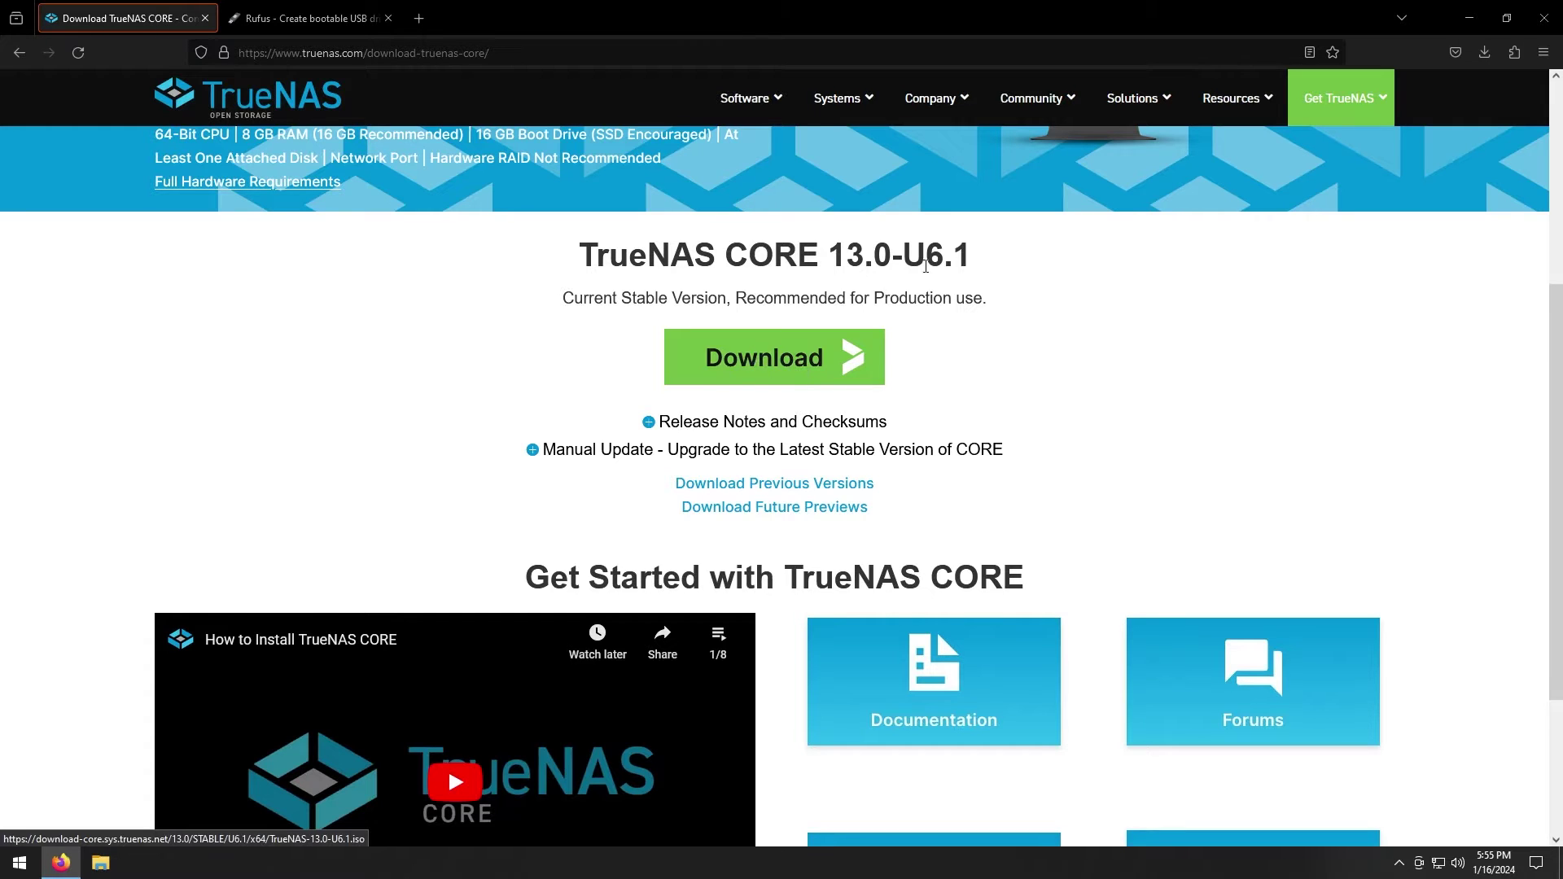
click(1483, 53)
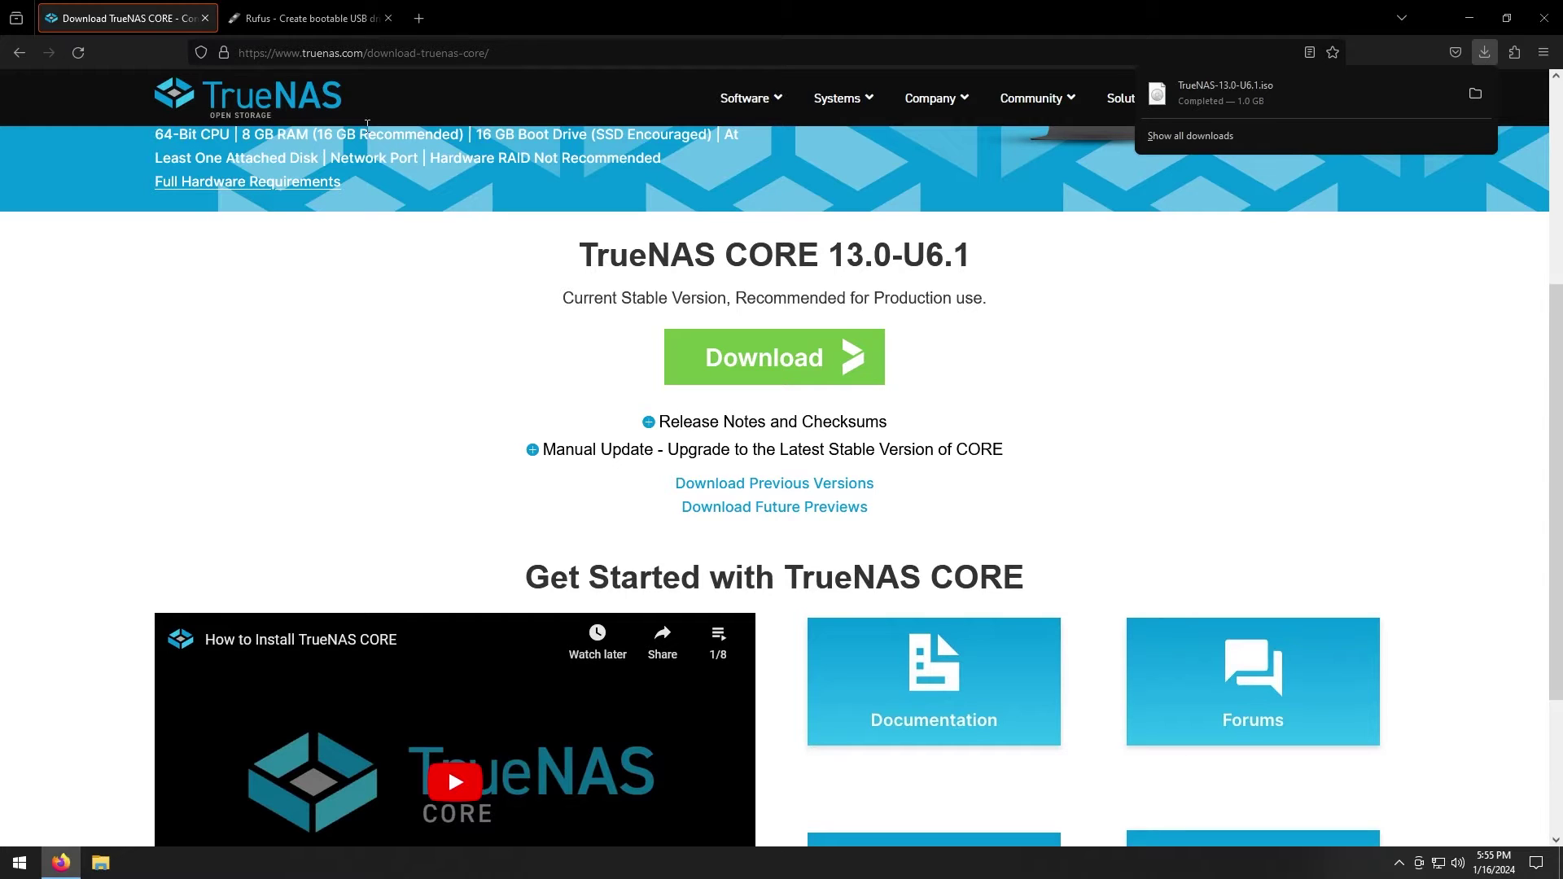
click(326, 21)
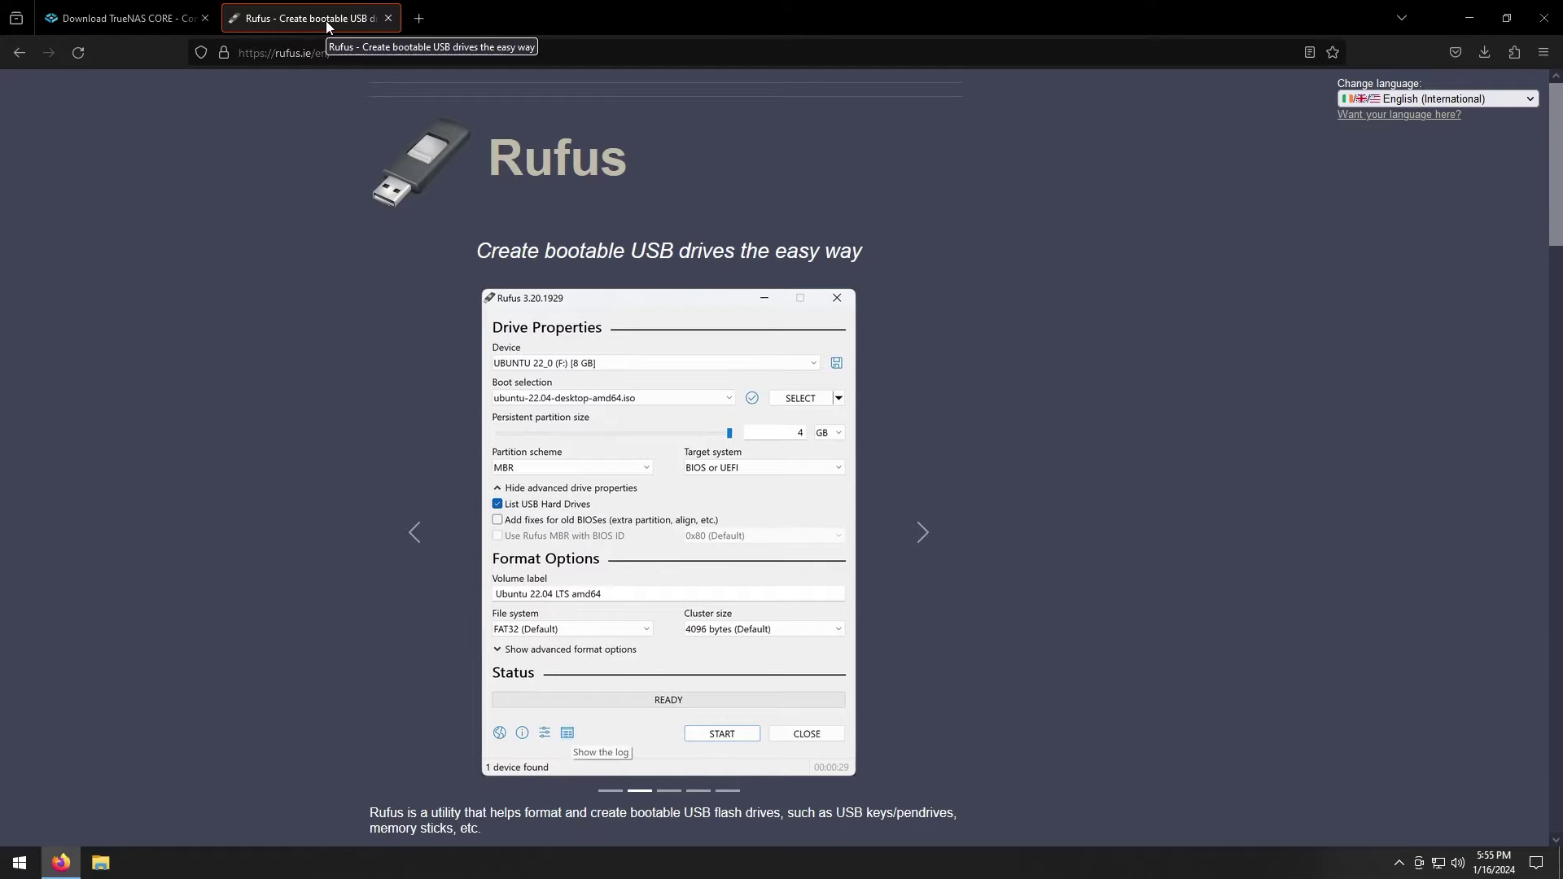
Download rufus-4.3.exe from the Rufus website
scroll(342, 223, down, 3)
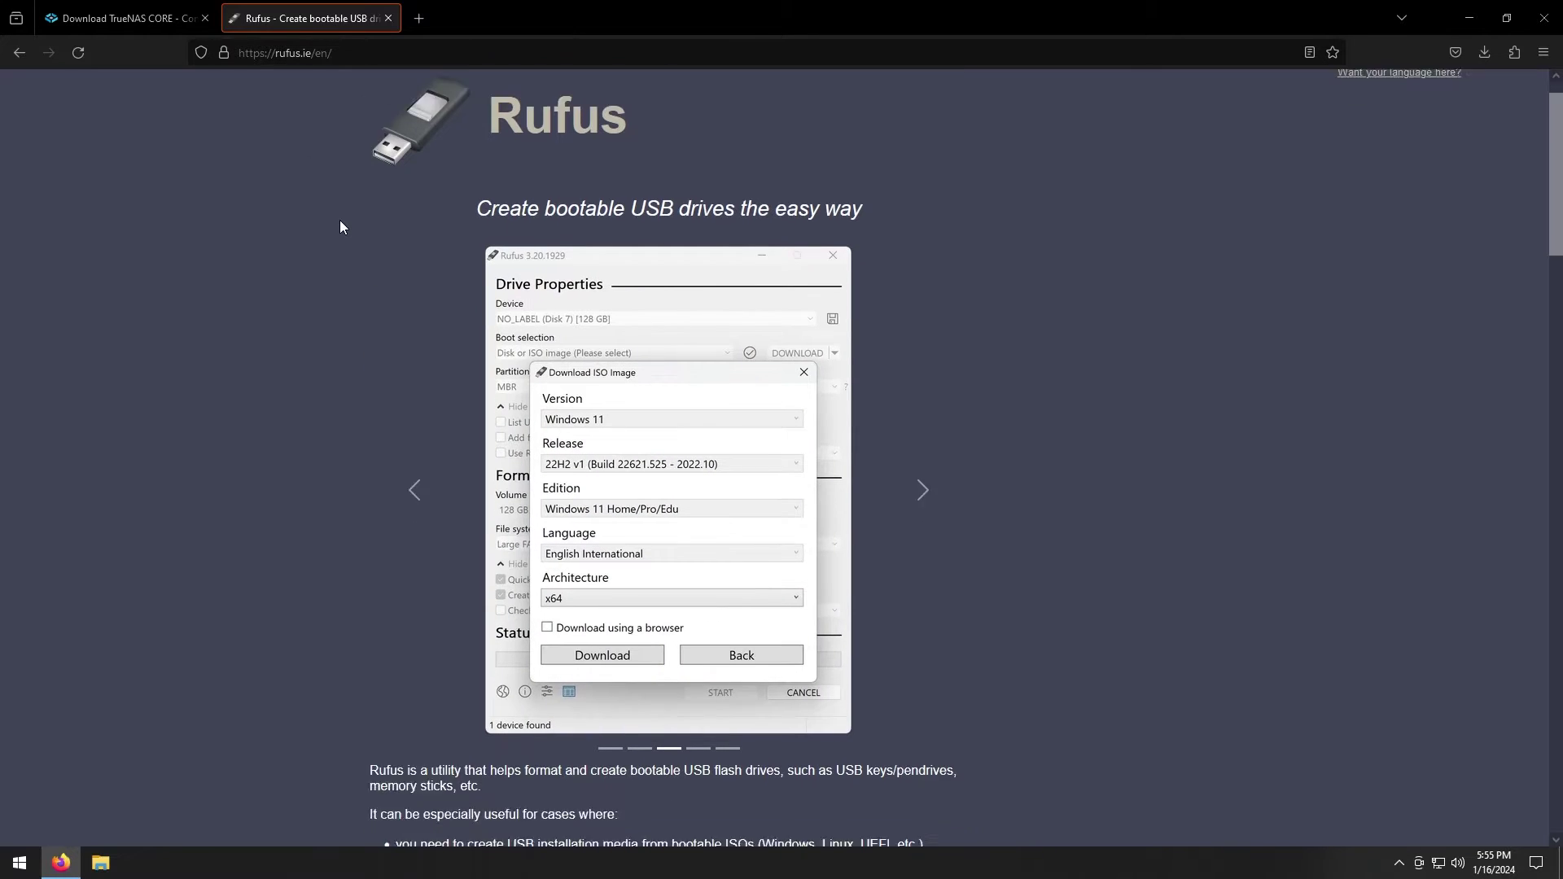
scroll(340, 224, down, 3)
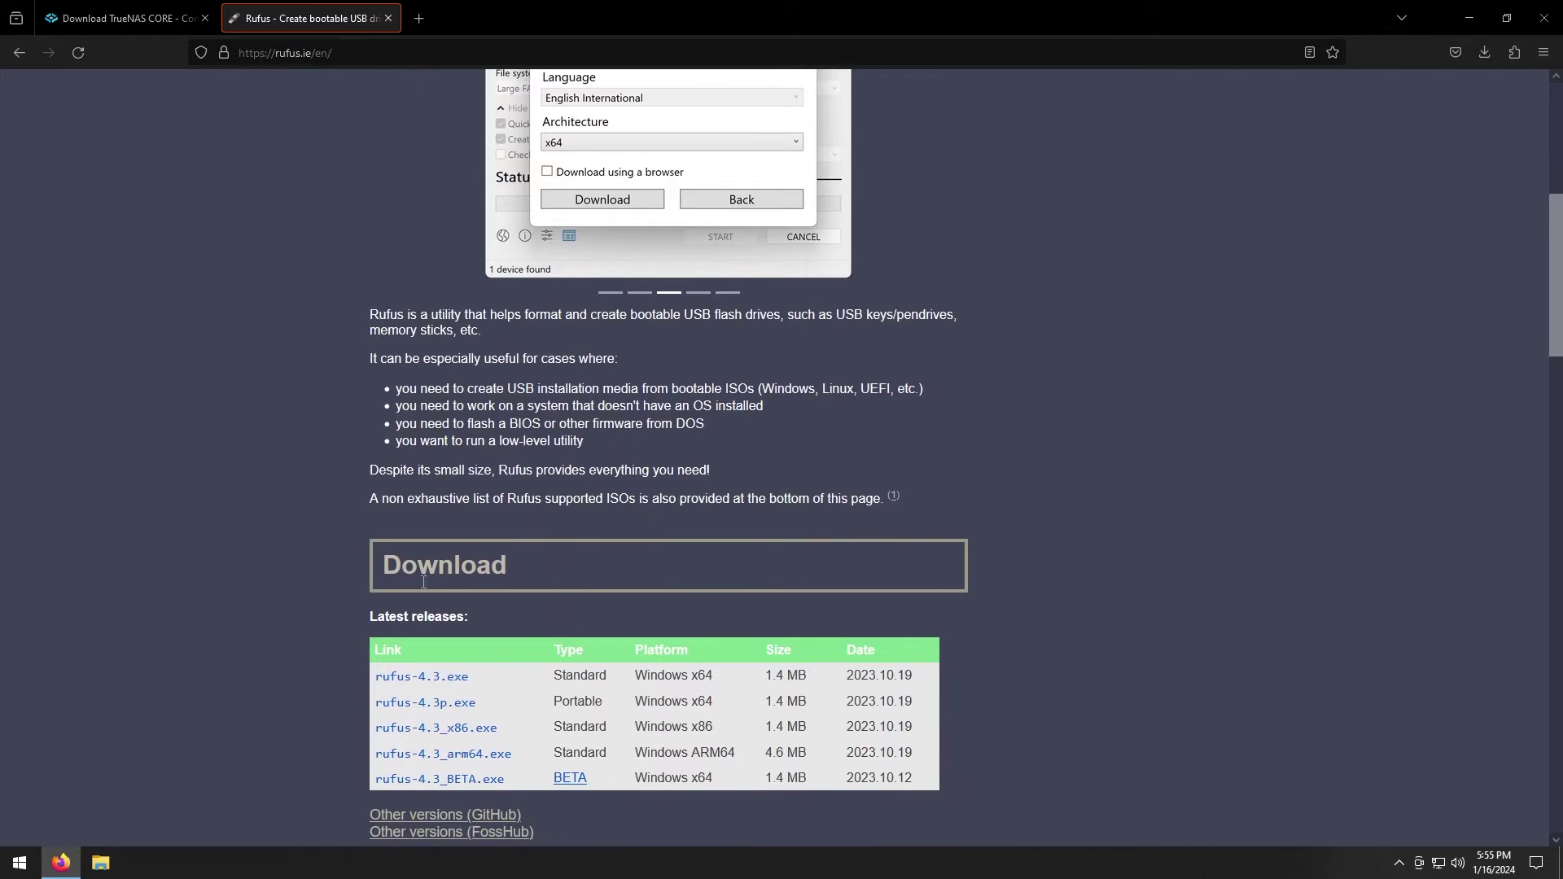
scroll(423, 581, down, 1)
click(443, 599)
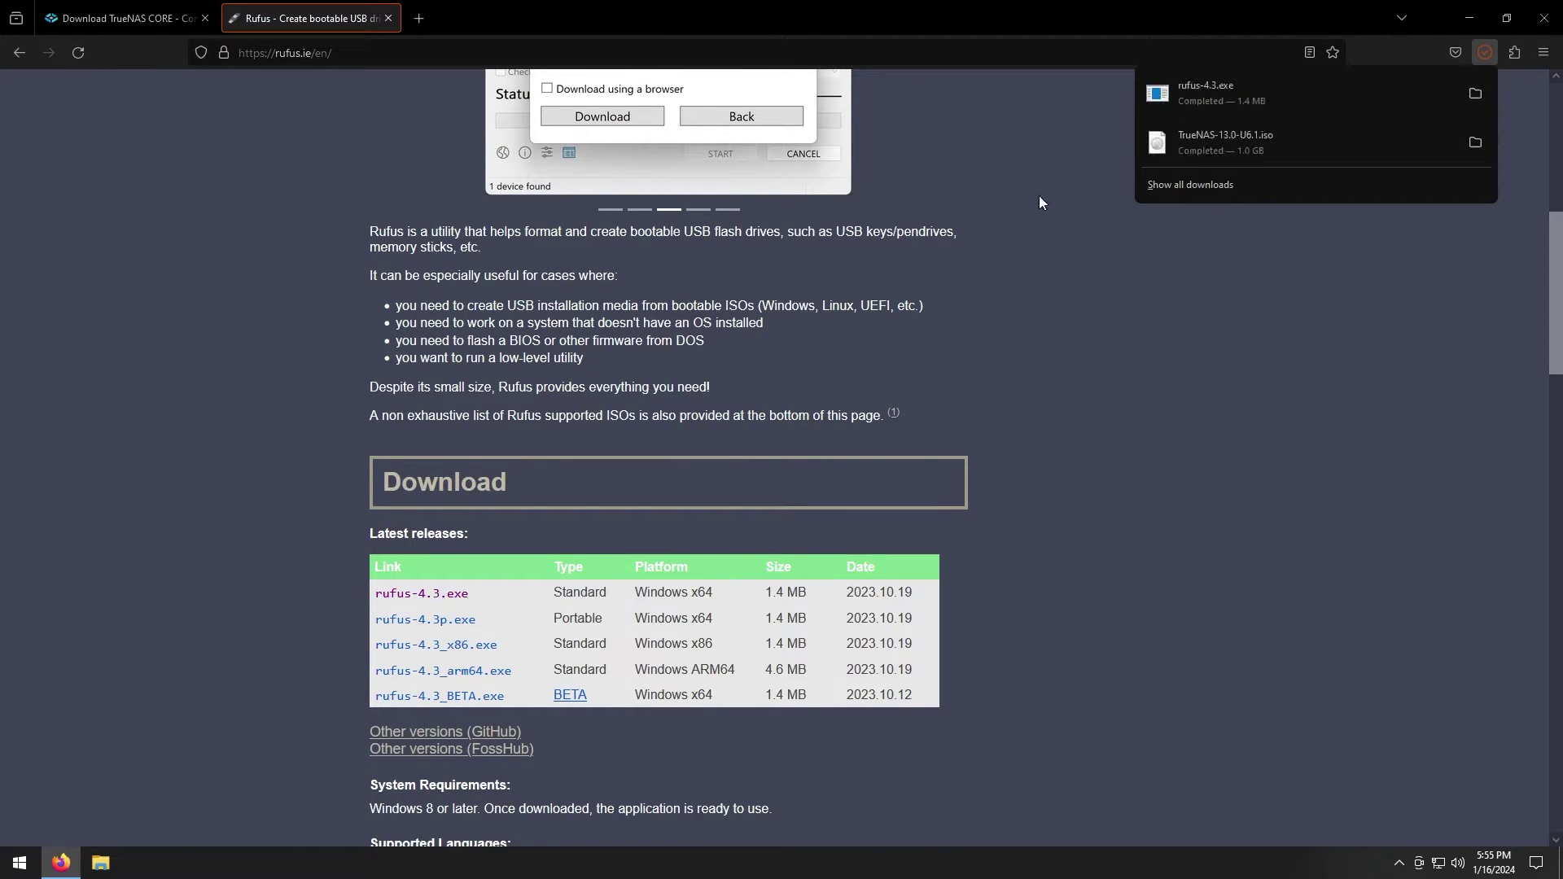
Run Rufus 4.3 with admin approval and online update checks declined, uncovering its window
click(1254, 100)
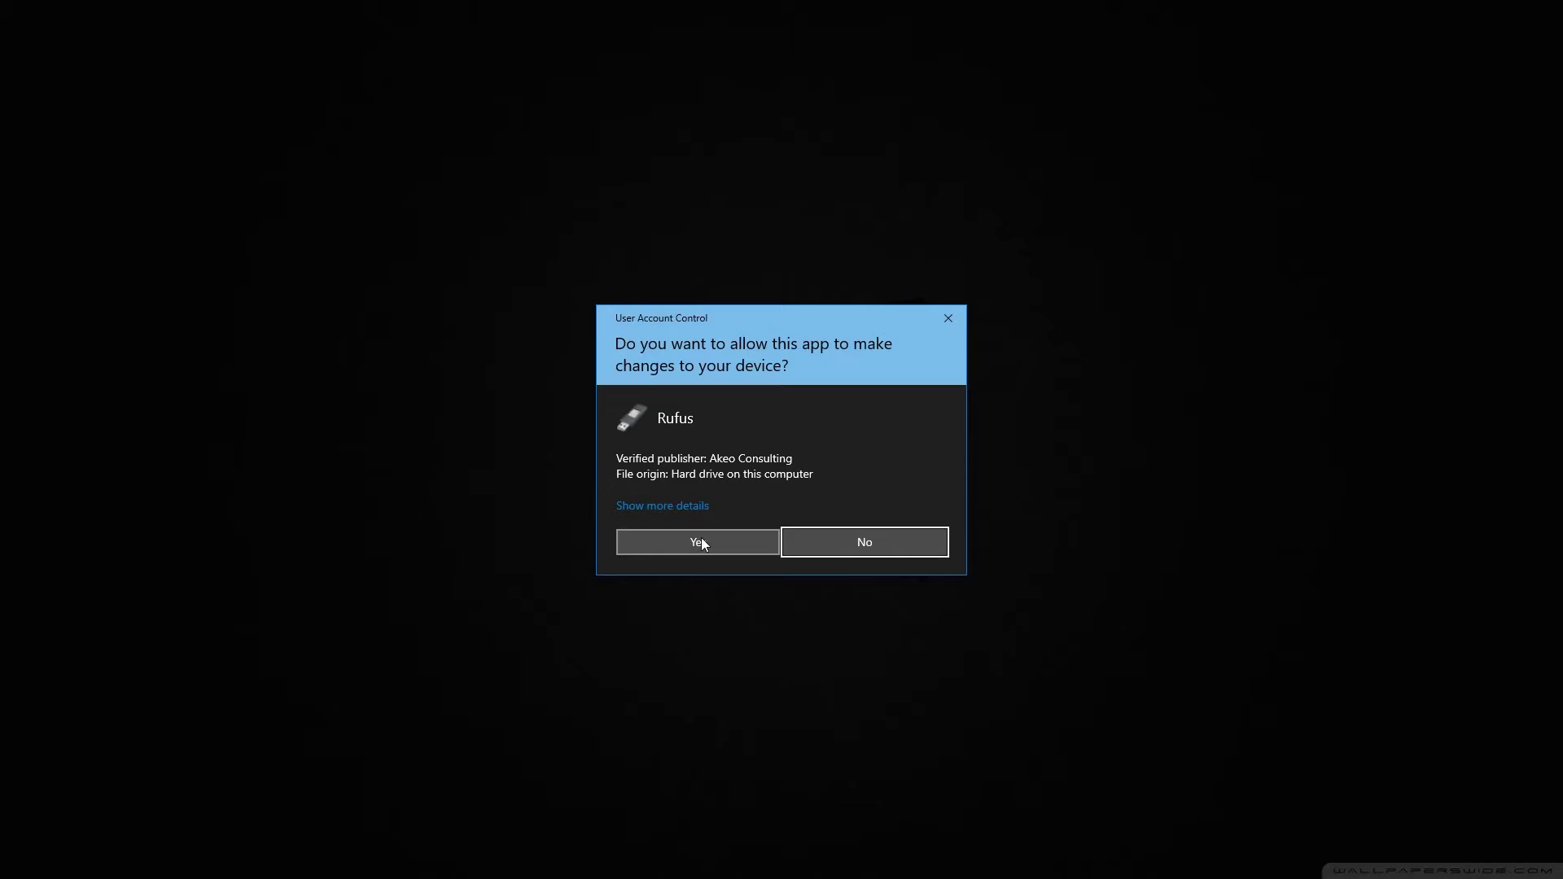
click(702, 539)
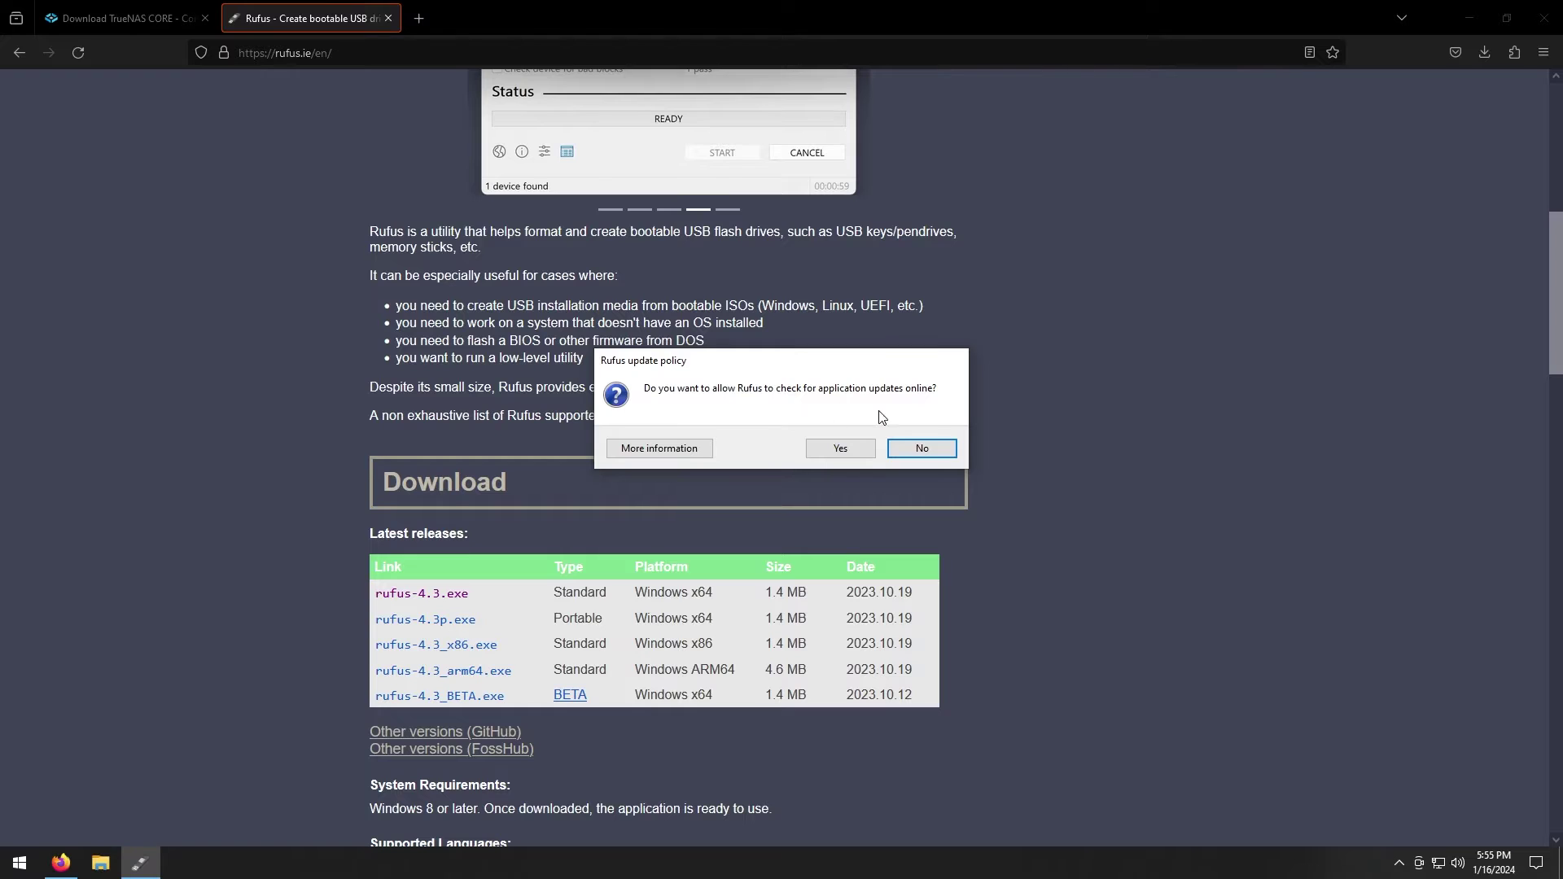
click(921, 452)
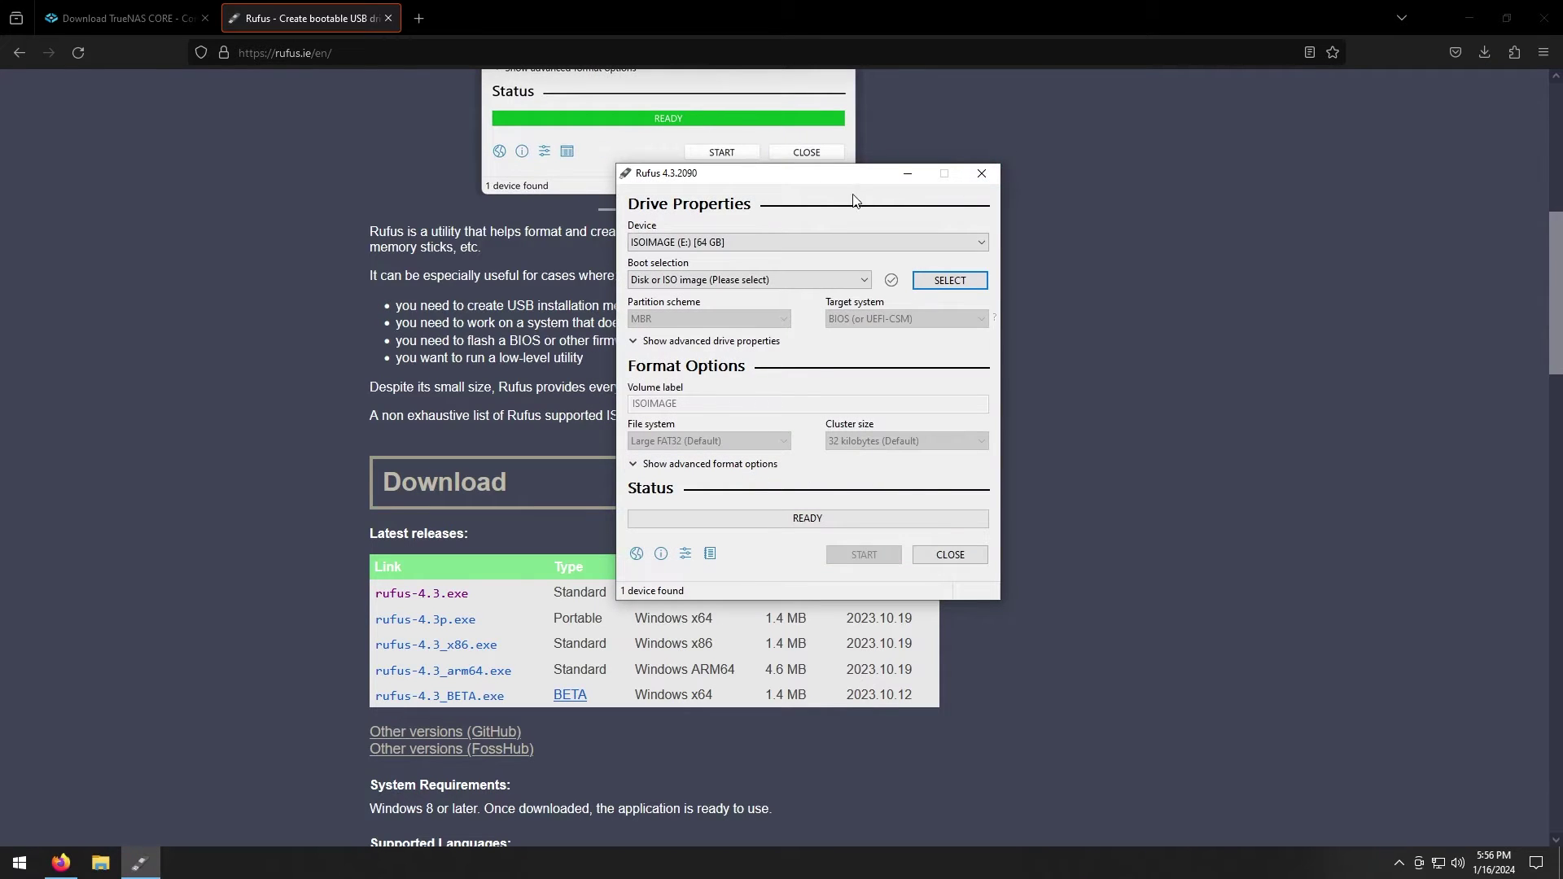
click(1472, 25)
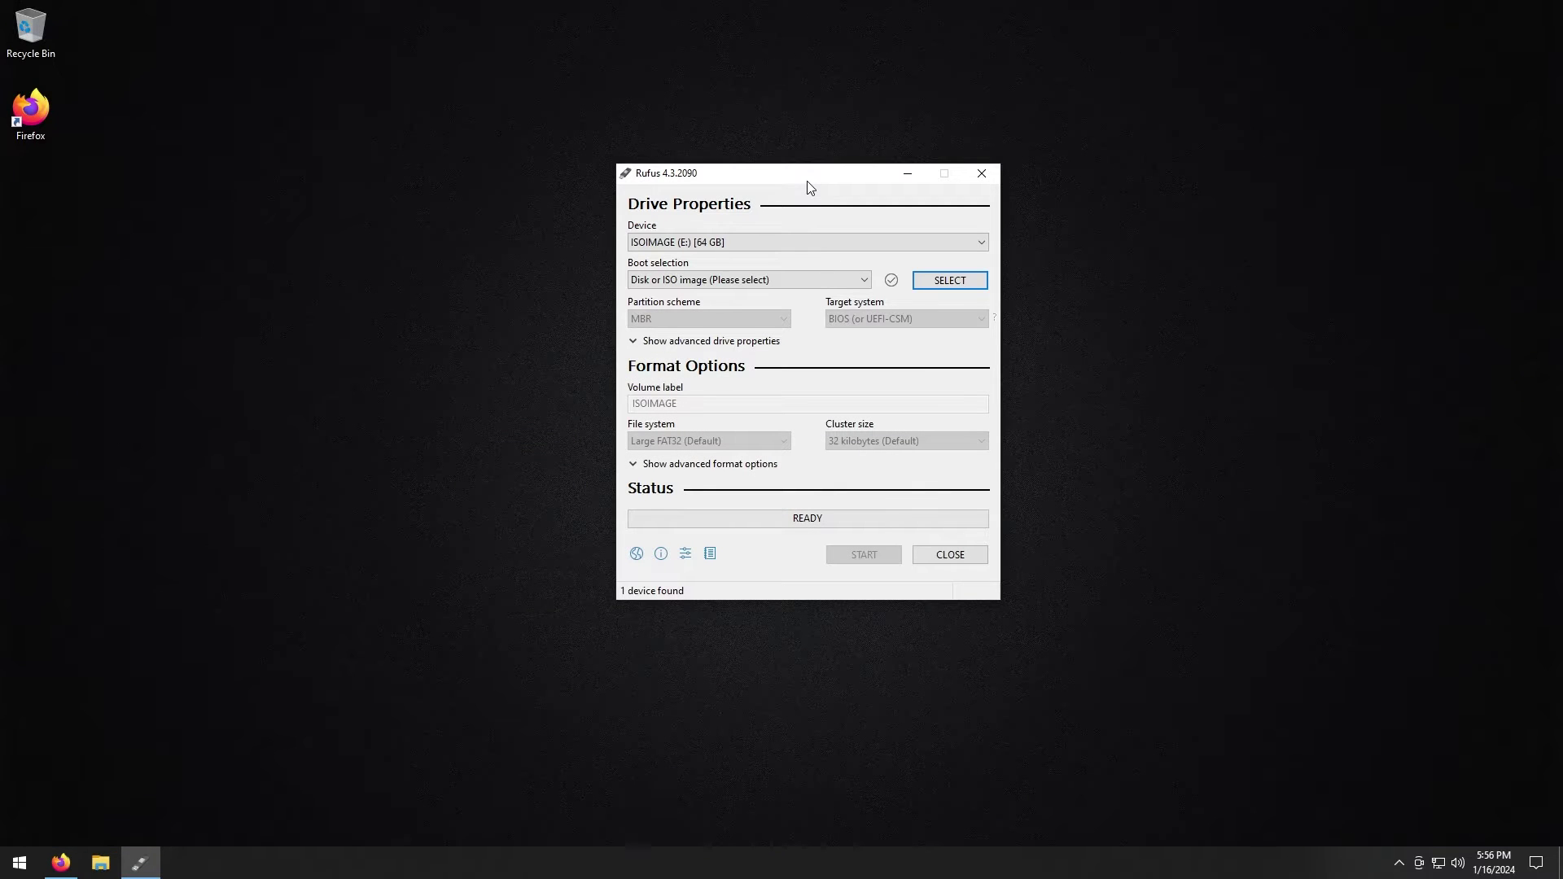
drag(808, 181, 806, 159)
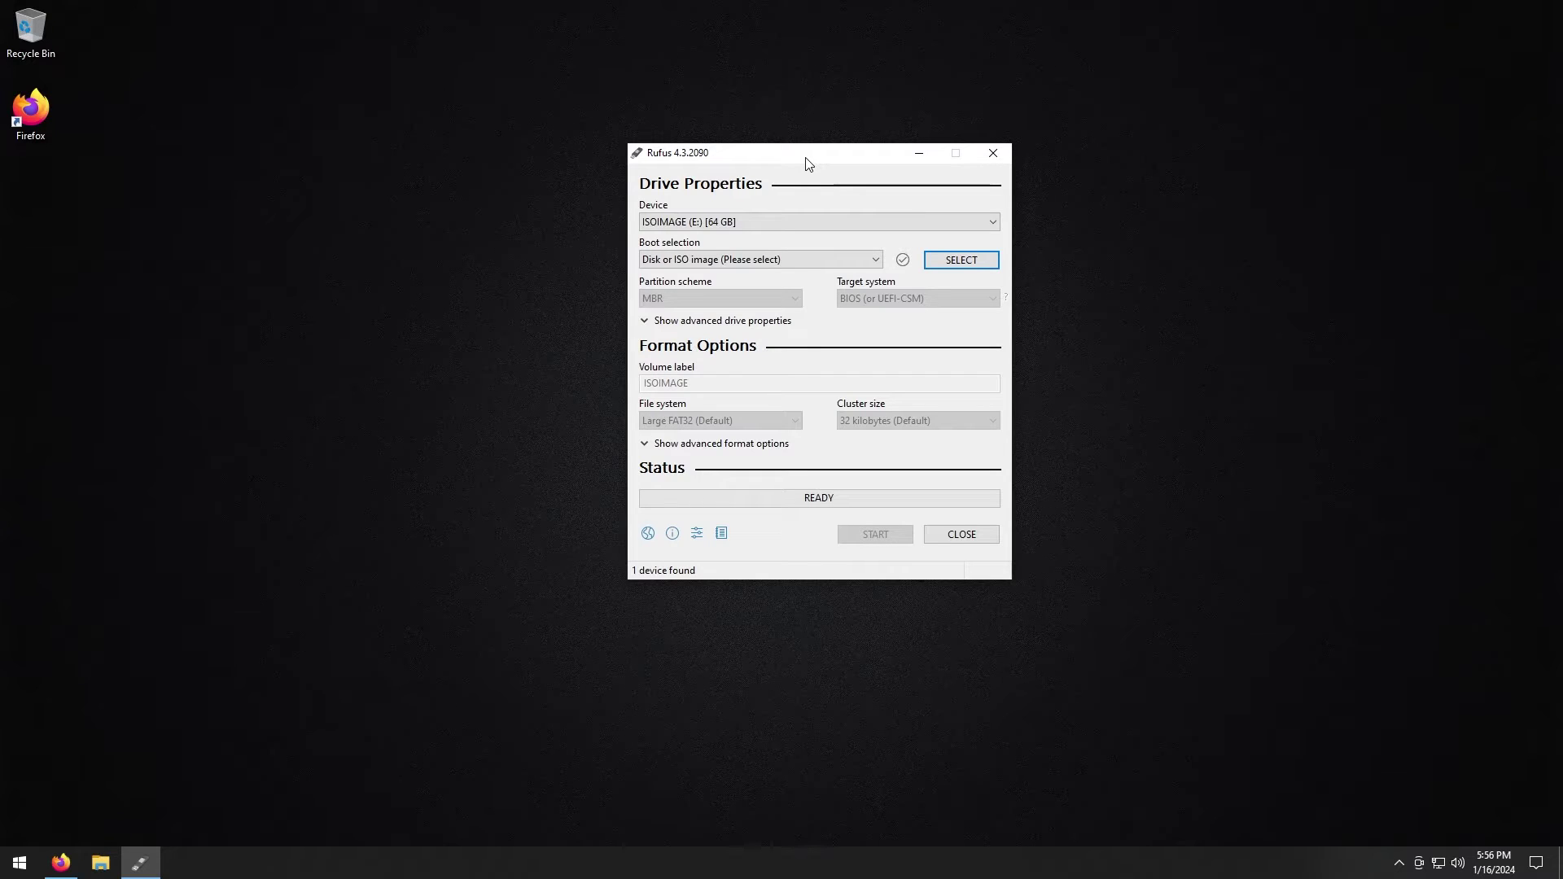
Keep the 64 GB ISOIMAGE (E:) drive as the Rufus target device
click(731, 227)
click(729, 232)
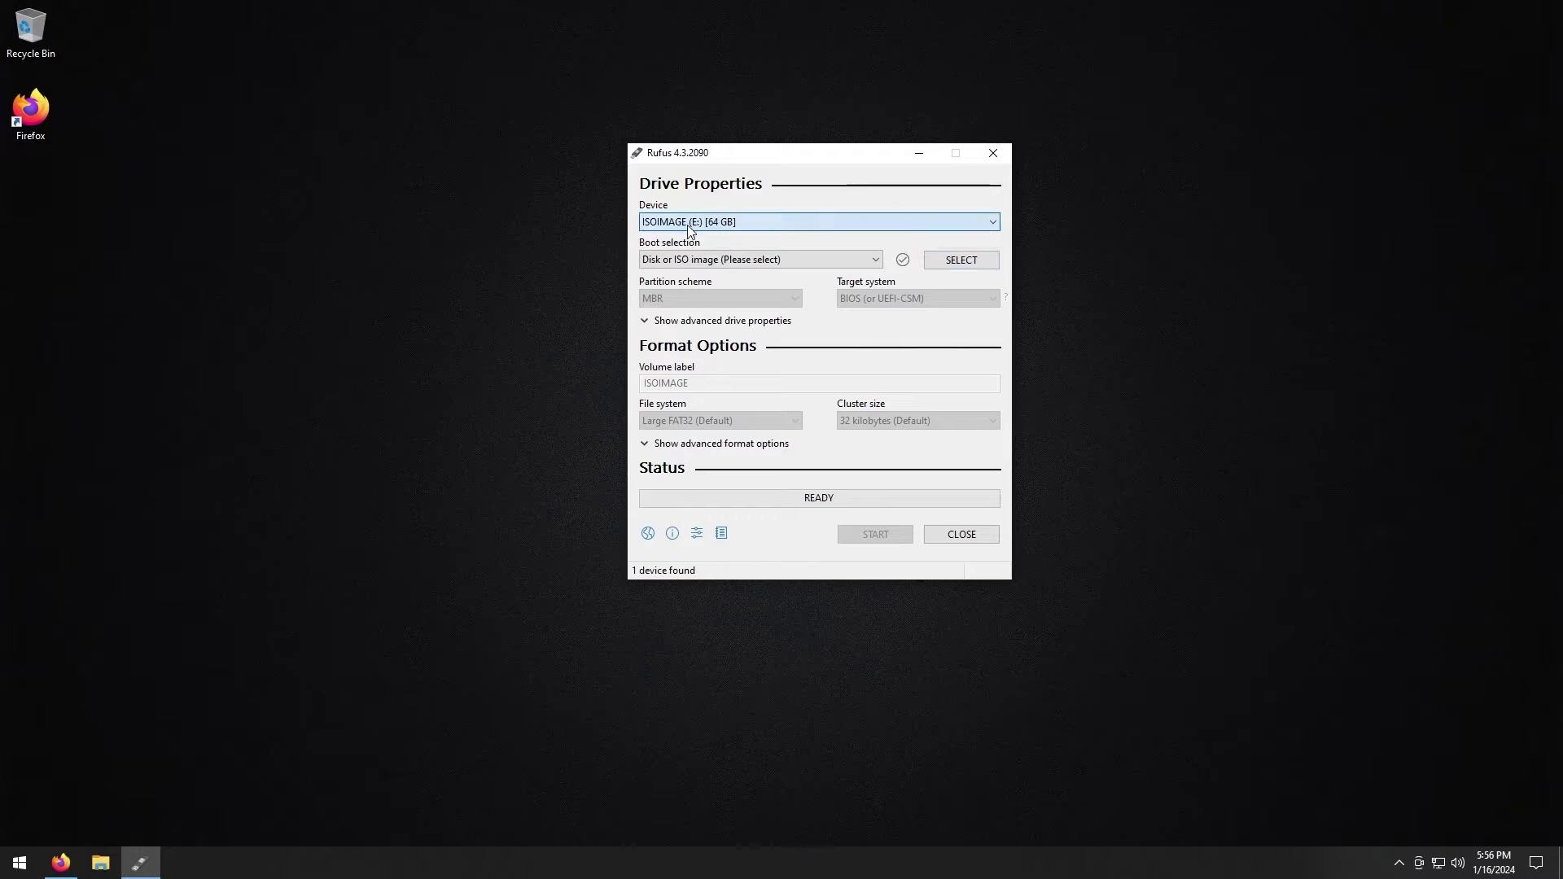
click(734, 228)
click(740, 226)
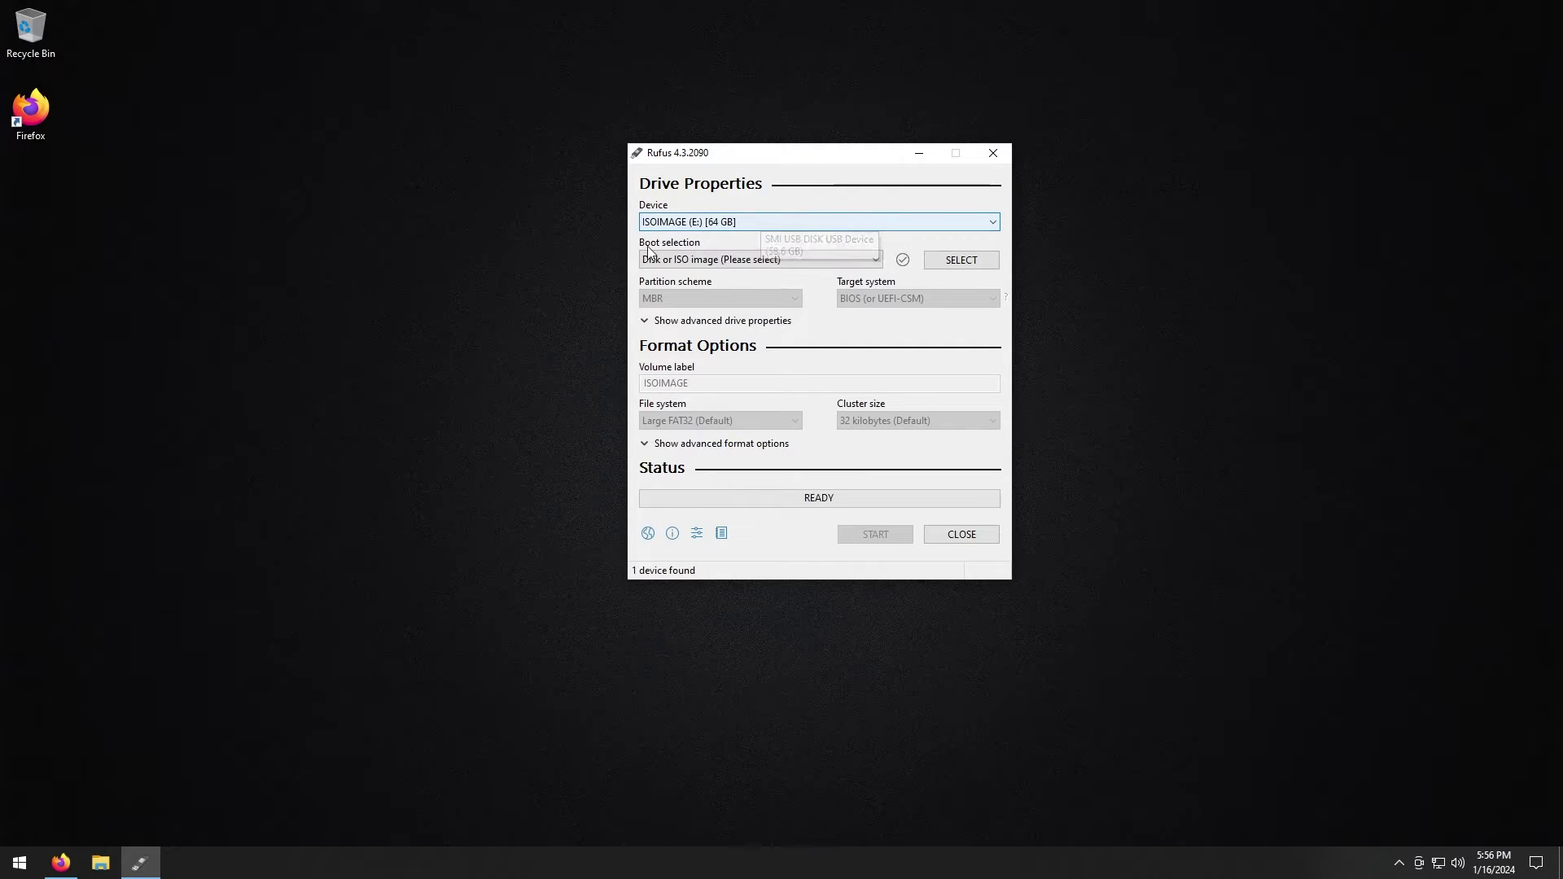
Load TrueNAS-13.0-U6.1.iso and start writing it, accepting the data-erase warning
key(Tab)
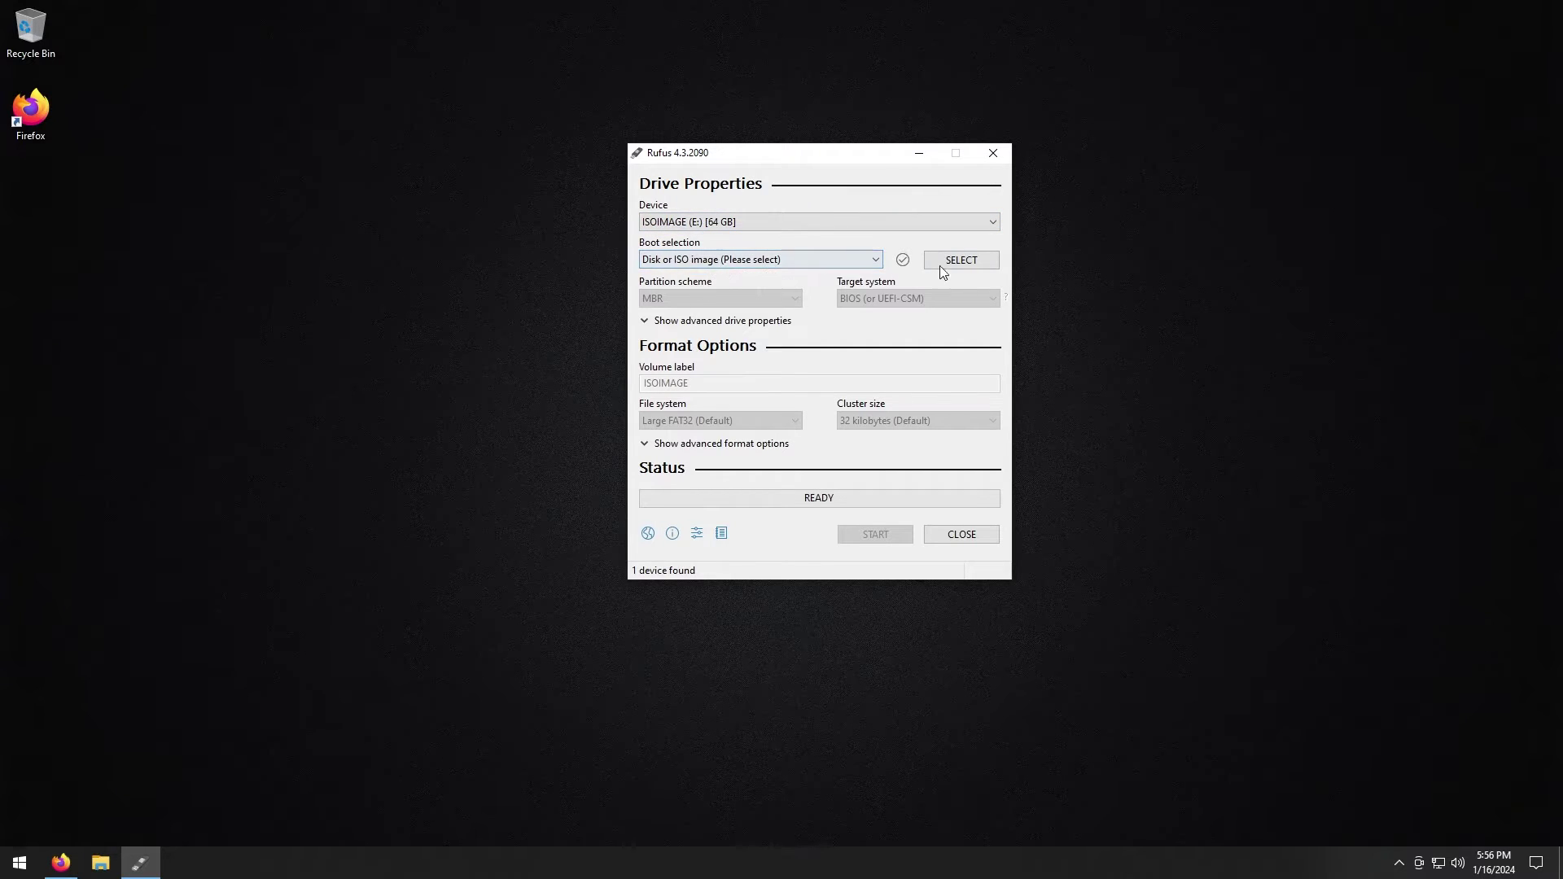
click(965, 267)
click(833, 304)
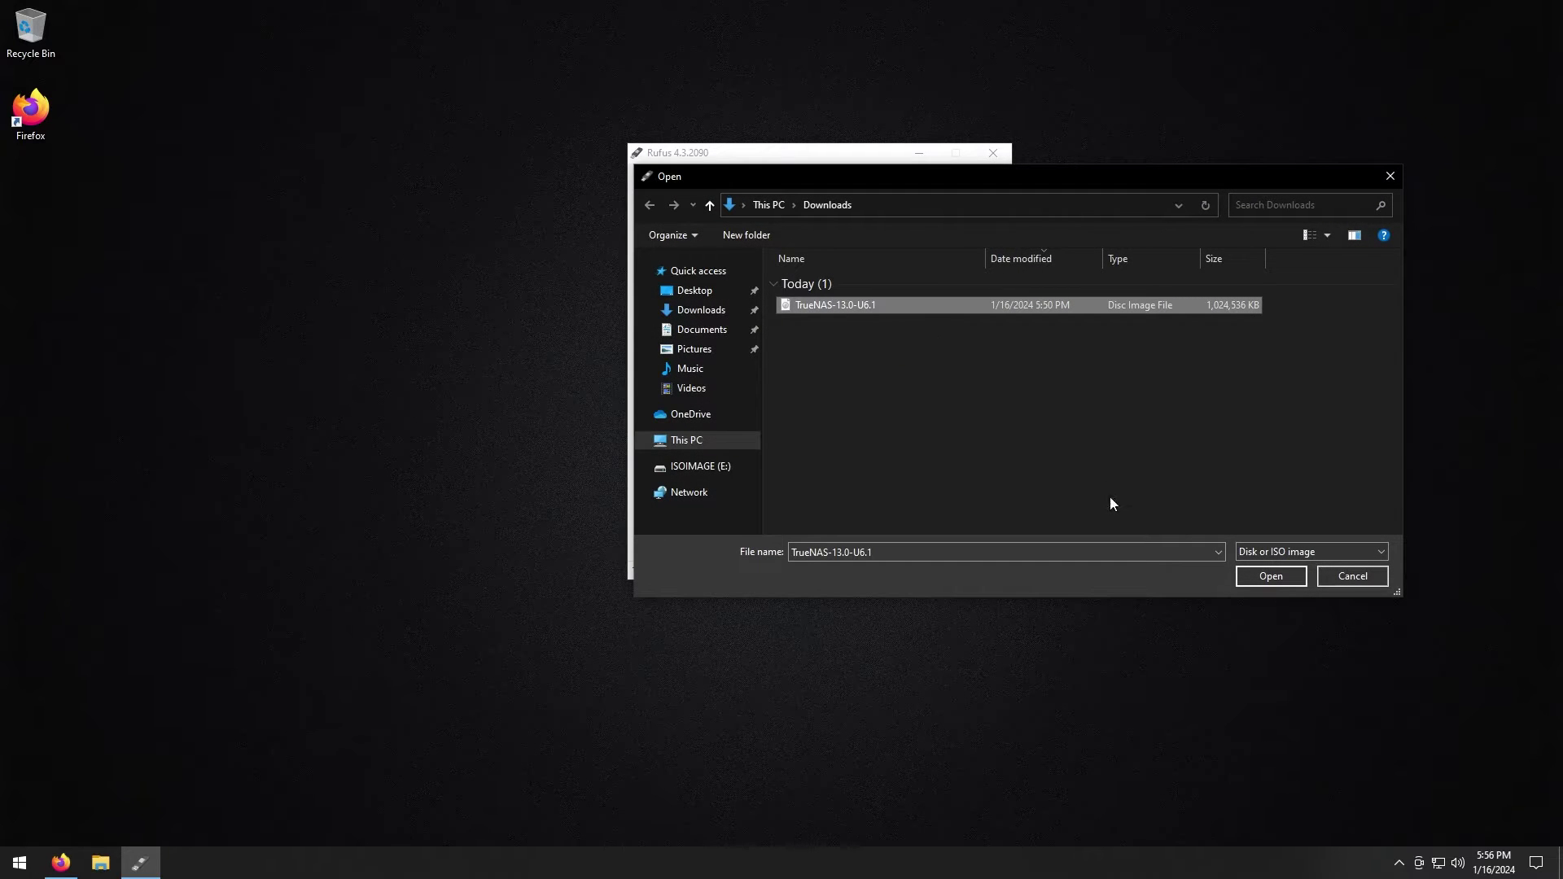
click(1271, 577)
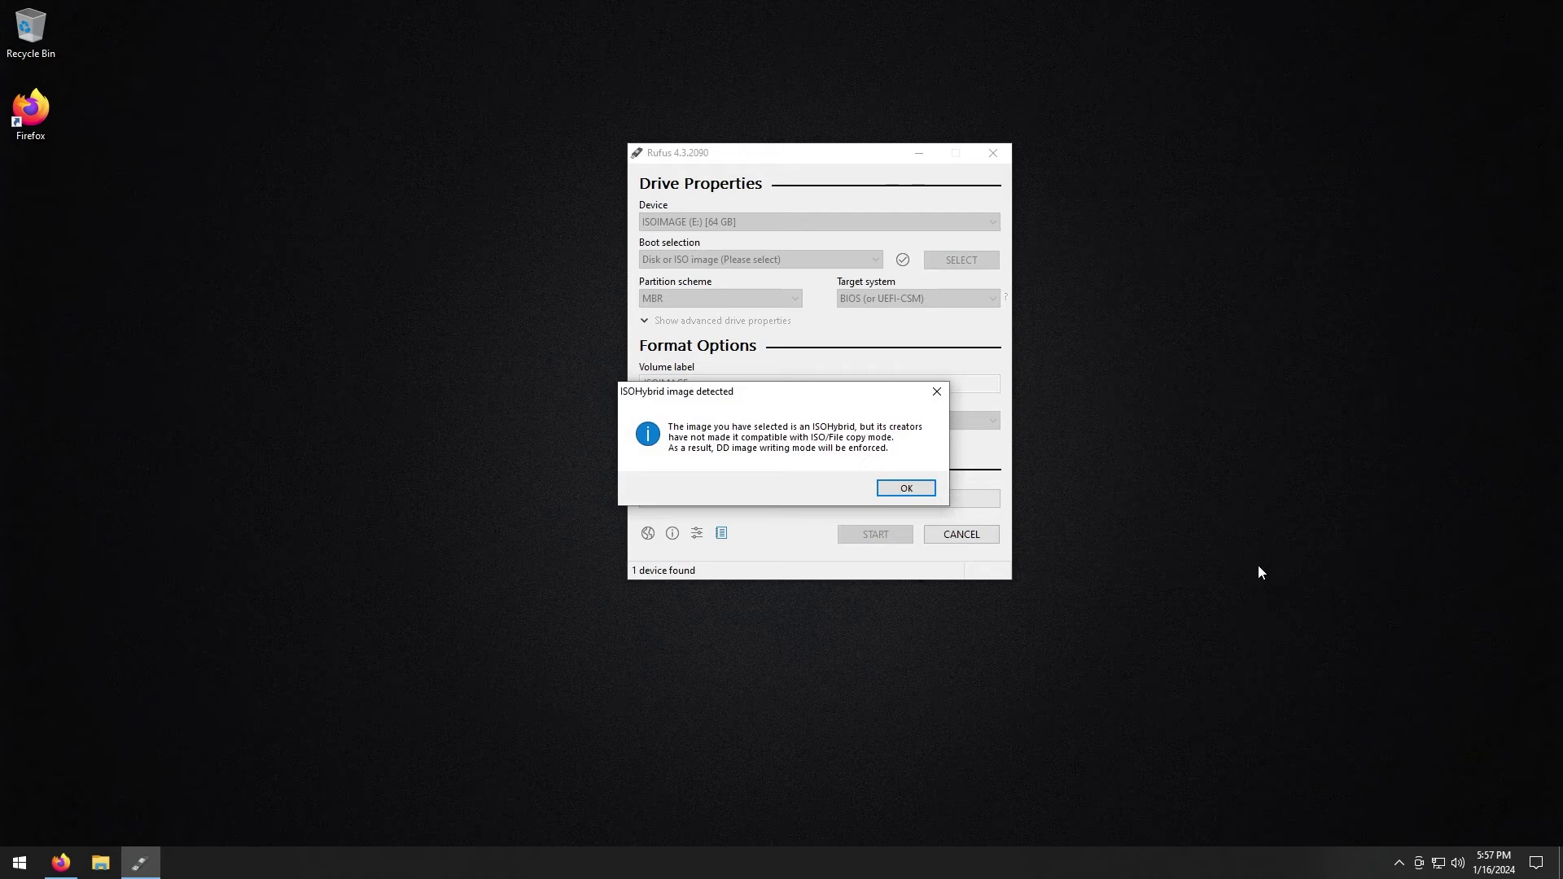
click(917, 489)
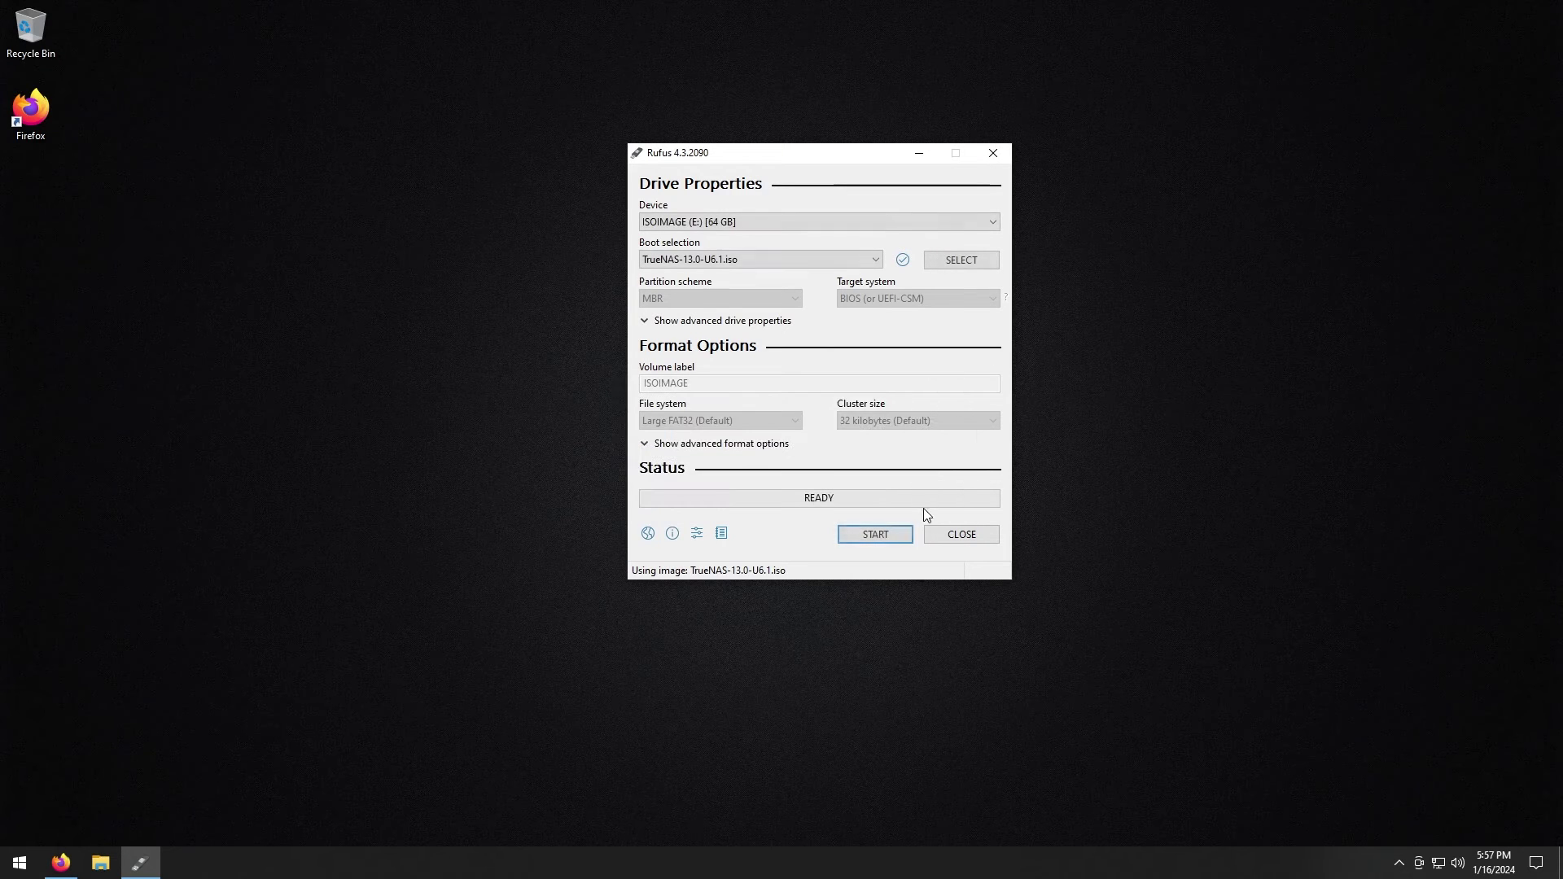
click(877, 537)
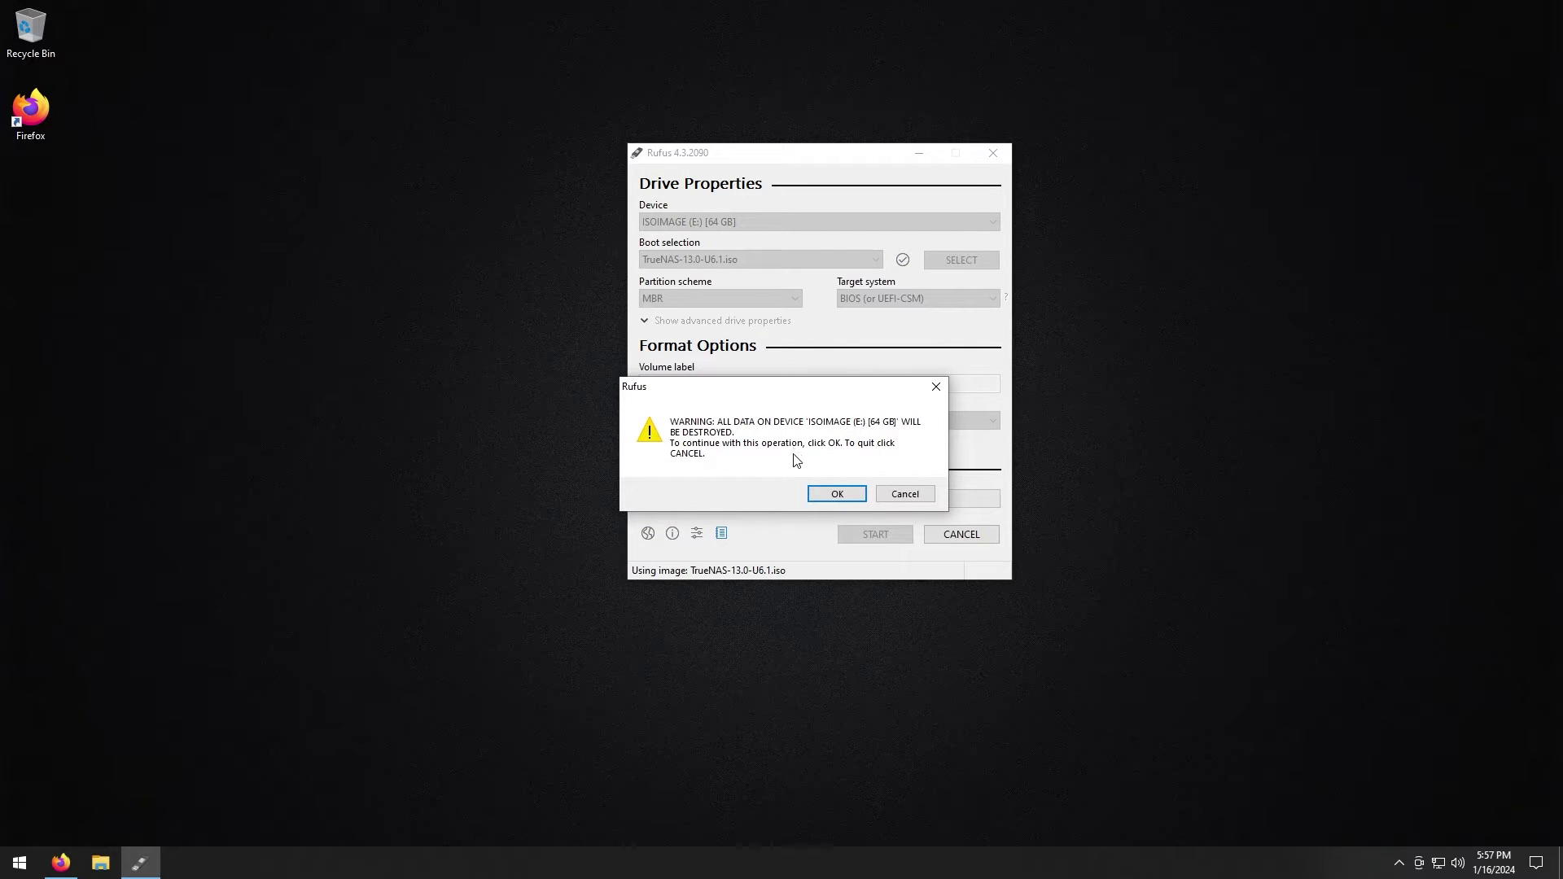
click(838, 494)
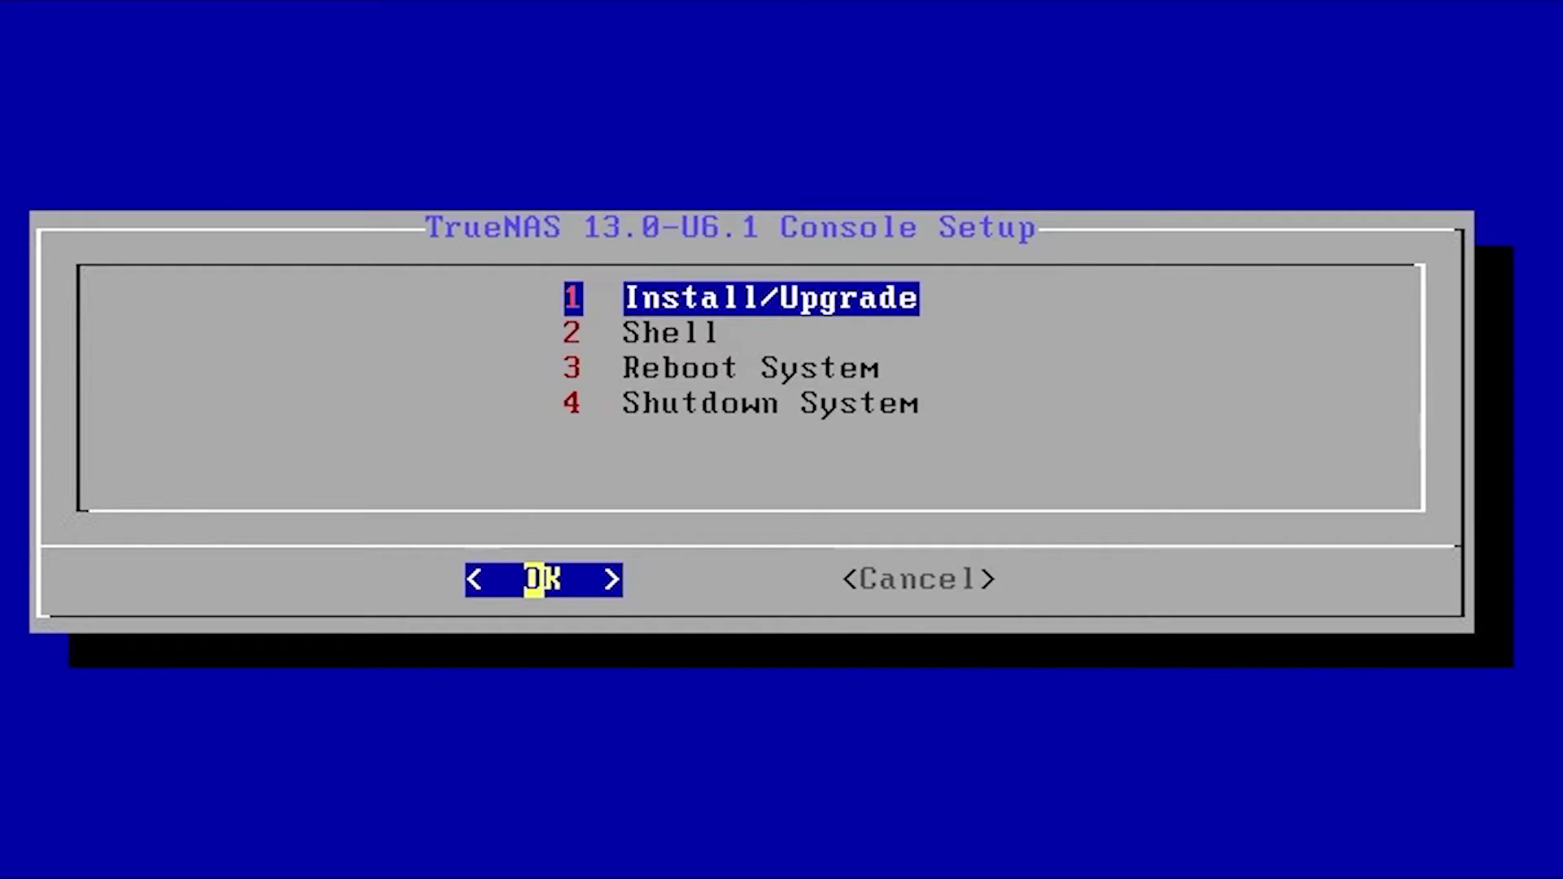
Choose Install/Upgrade and mark the 16.0 GiB disk da0 as the install destination
key(Return)
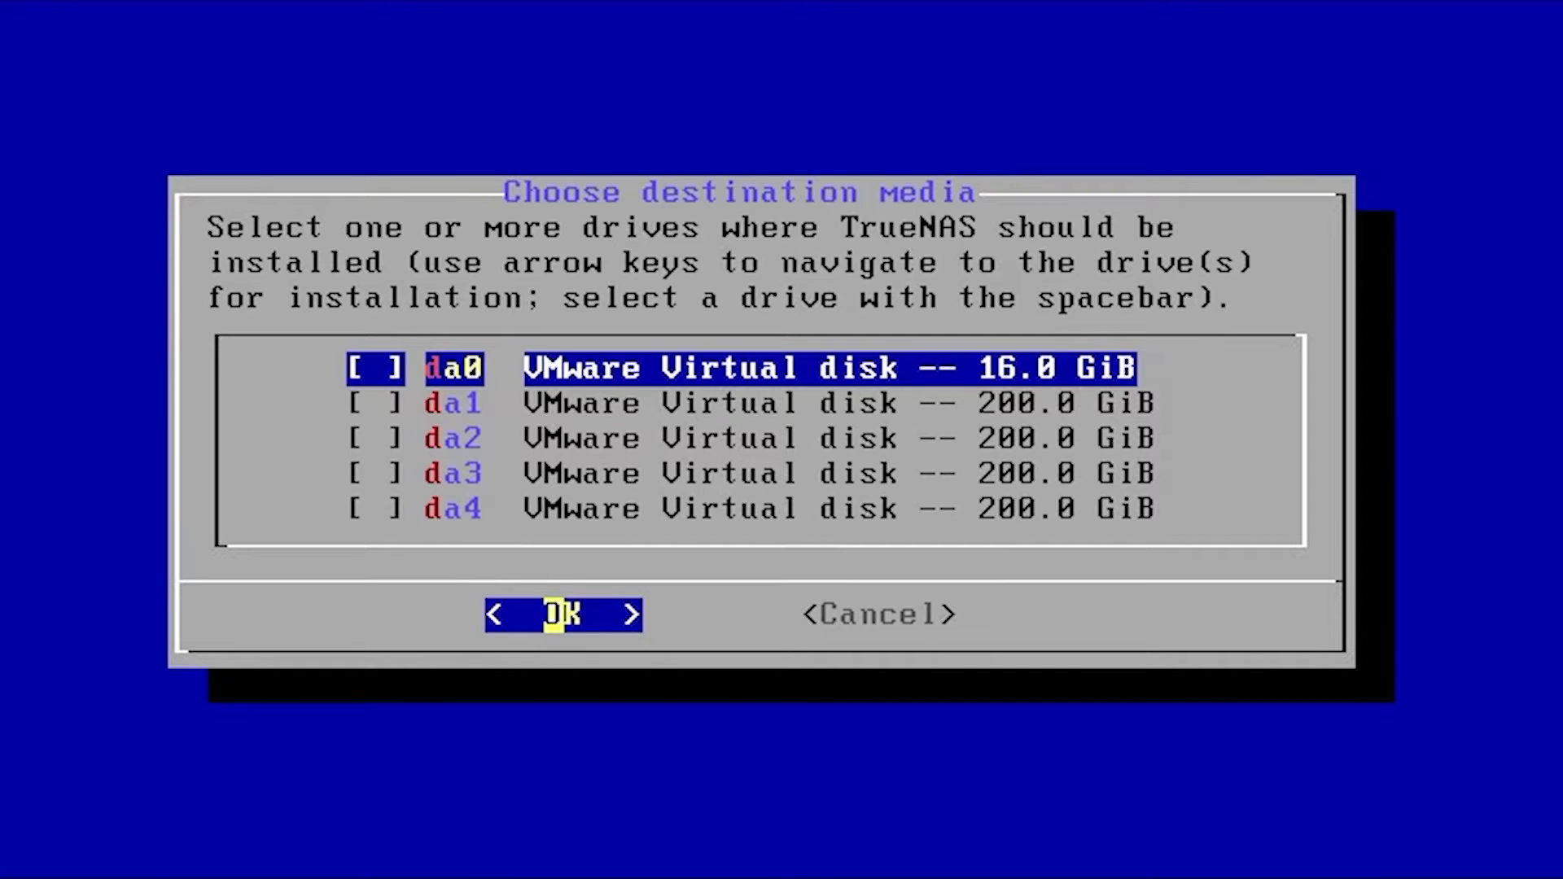
key(Down)
key(Down)
key(Up)
key(Up)
key(space)
key(Down)
key(Down)
key(Down)
key(Up)
key(Up)
key(Up)
key(Return)
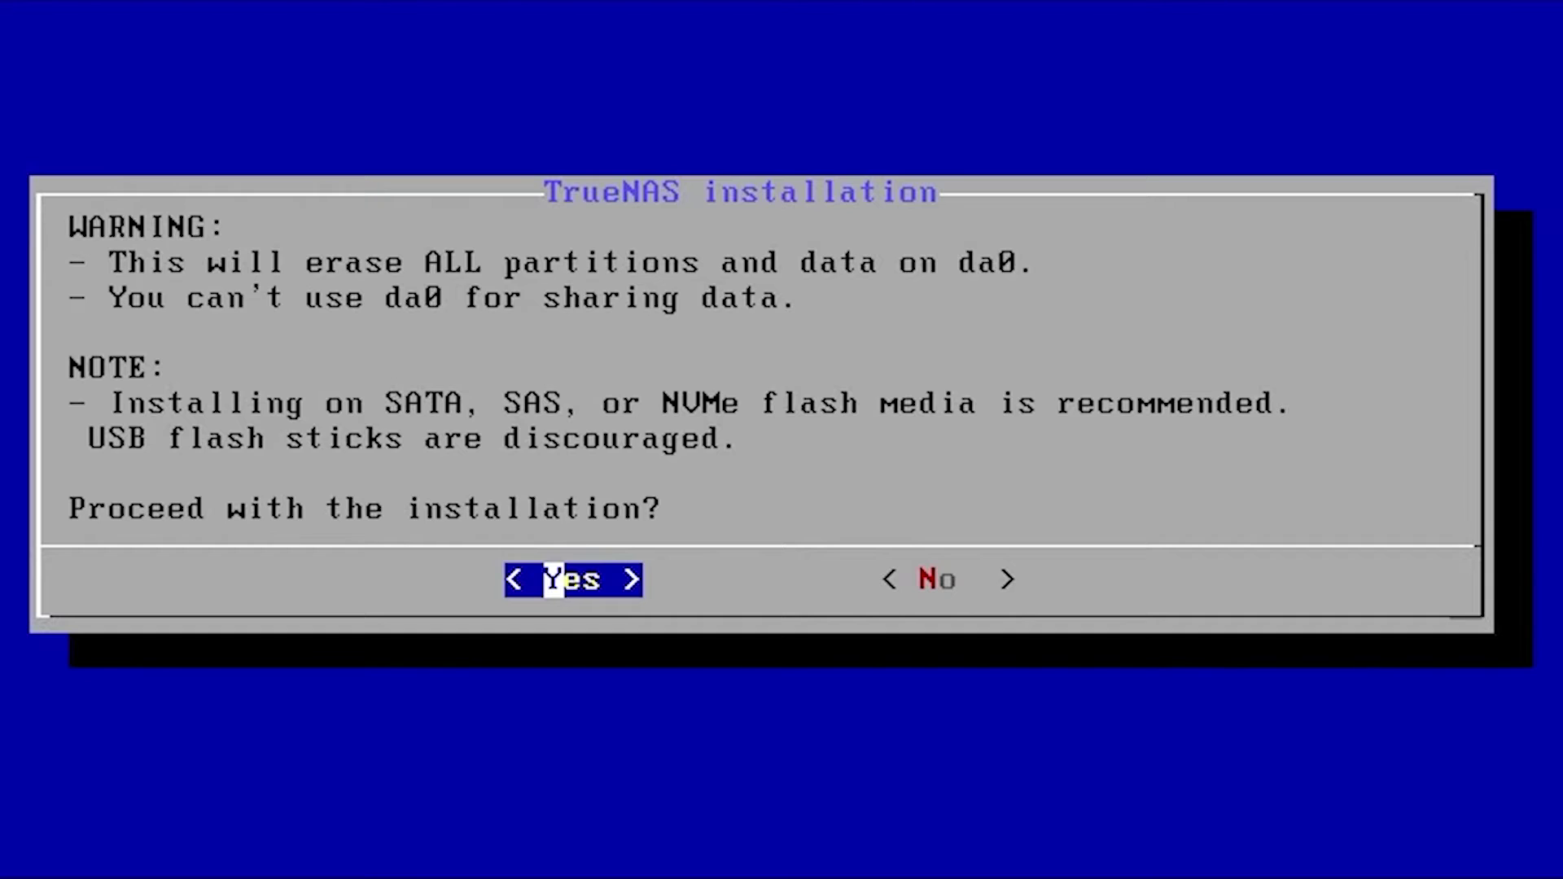
Accept erasing da0 and enter the root password in both password fields
key(Return)
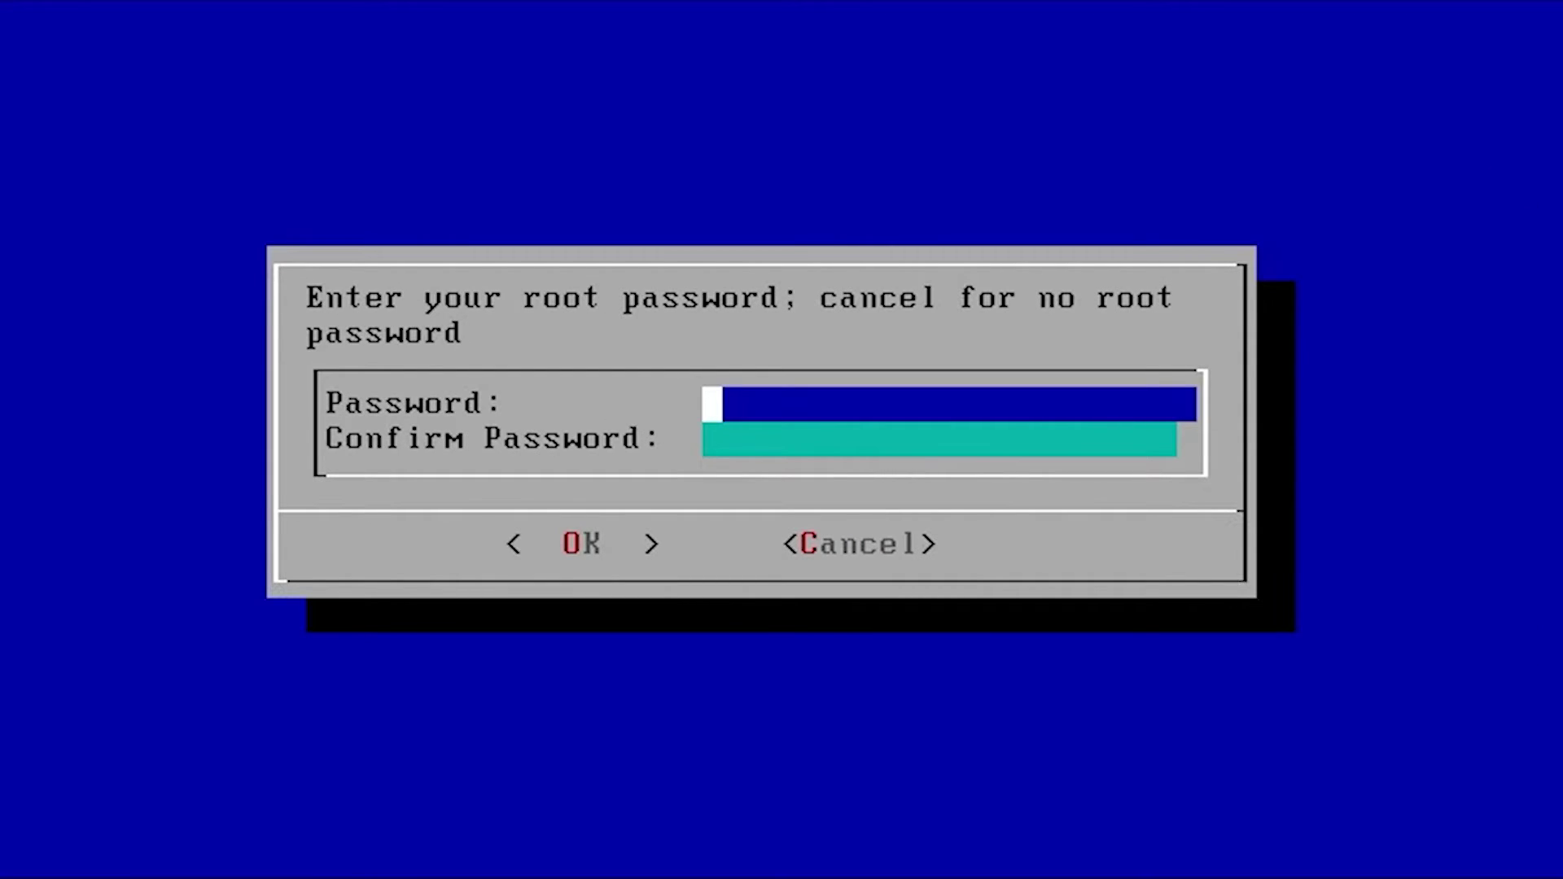
text(*********)
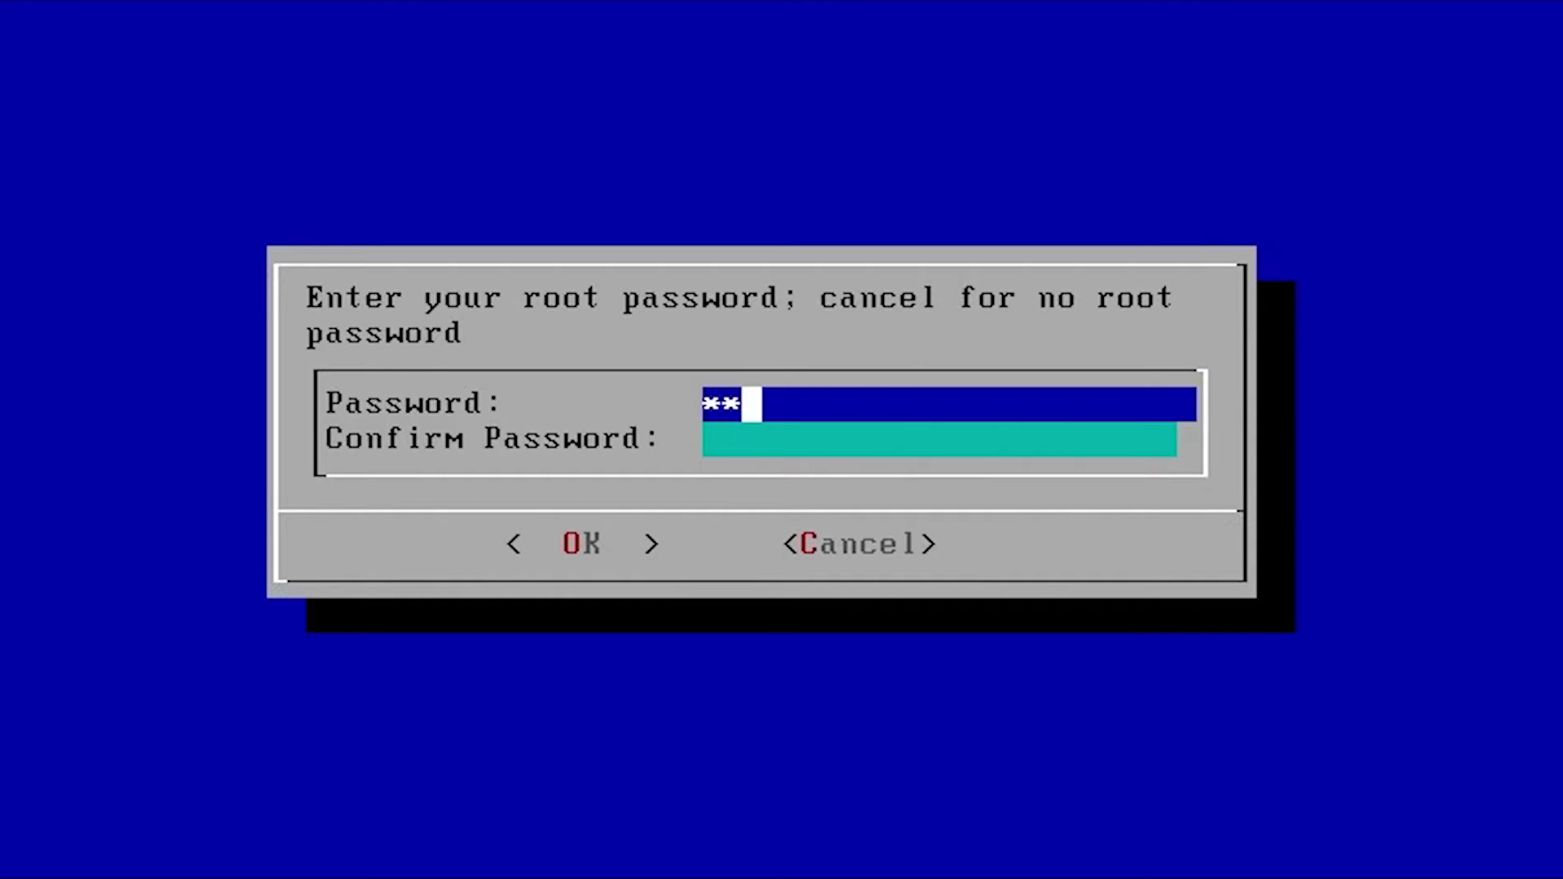
key(Down)
text(**********)
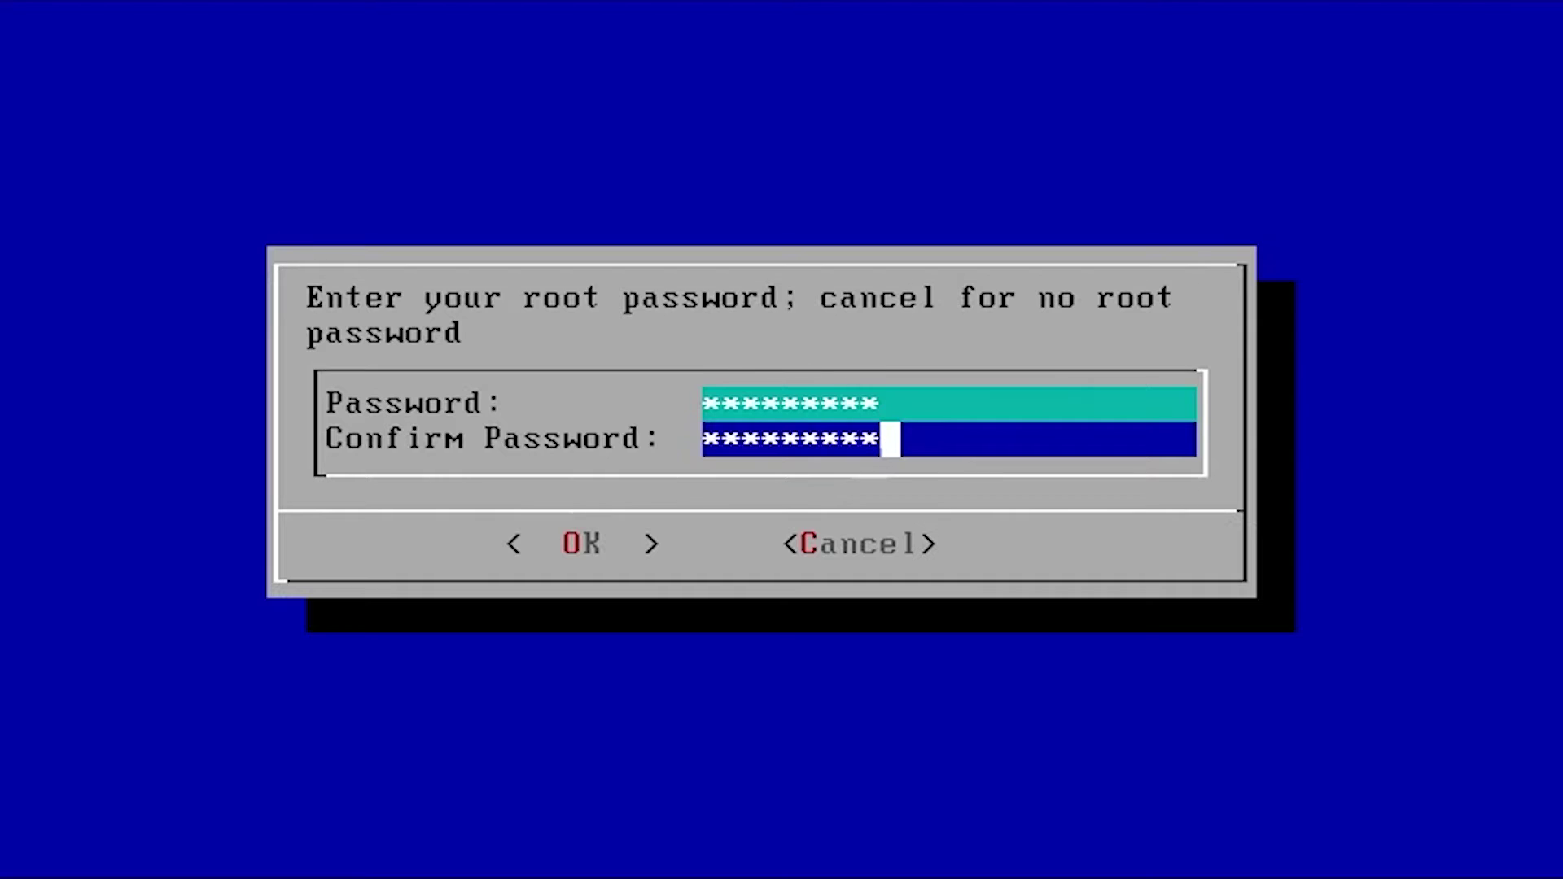
key(Tab)
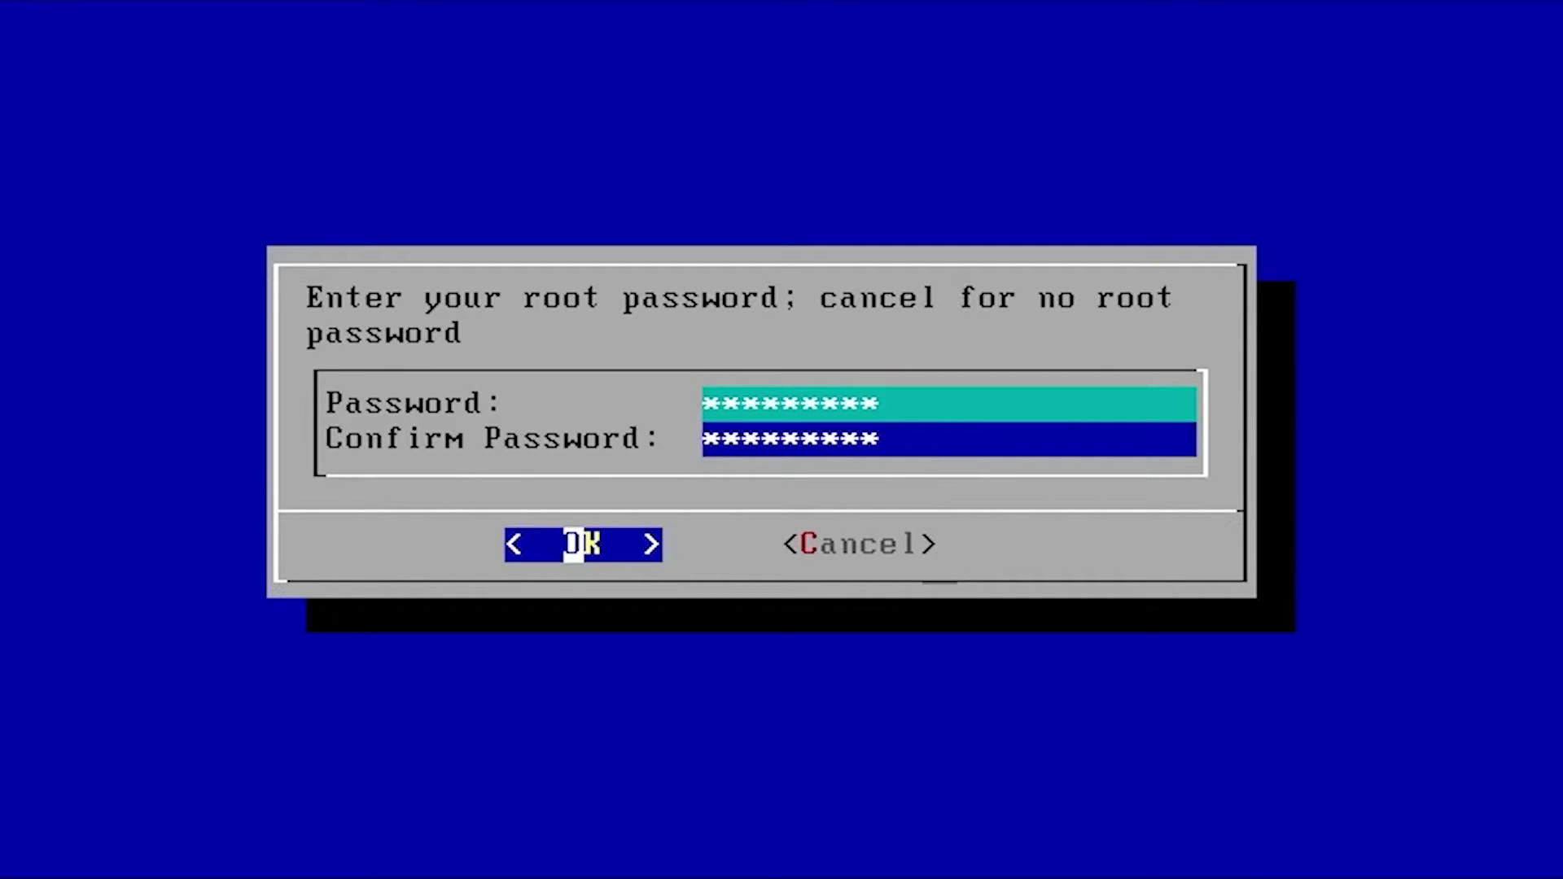
key(Return)
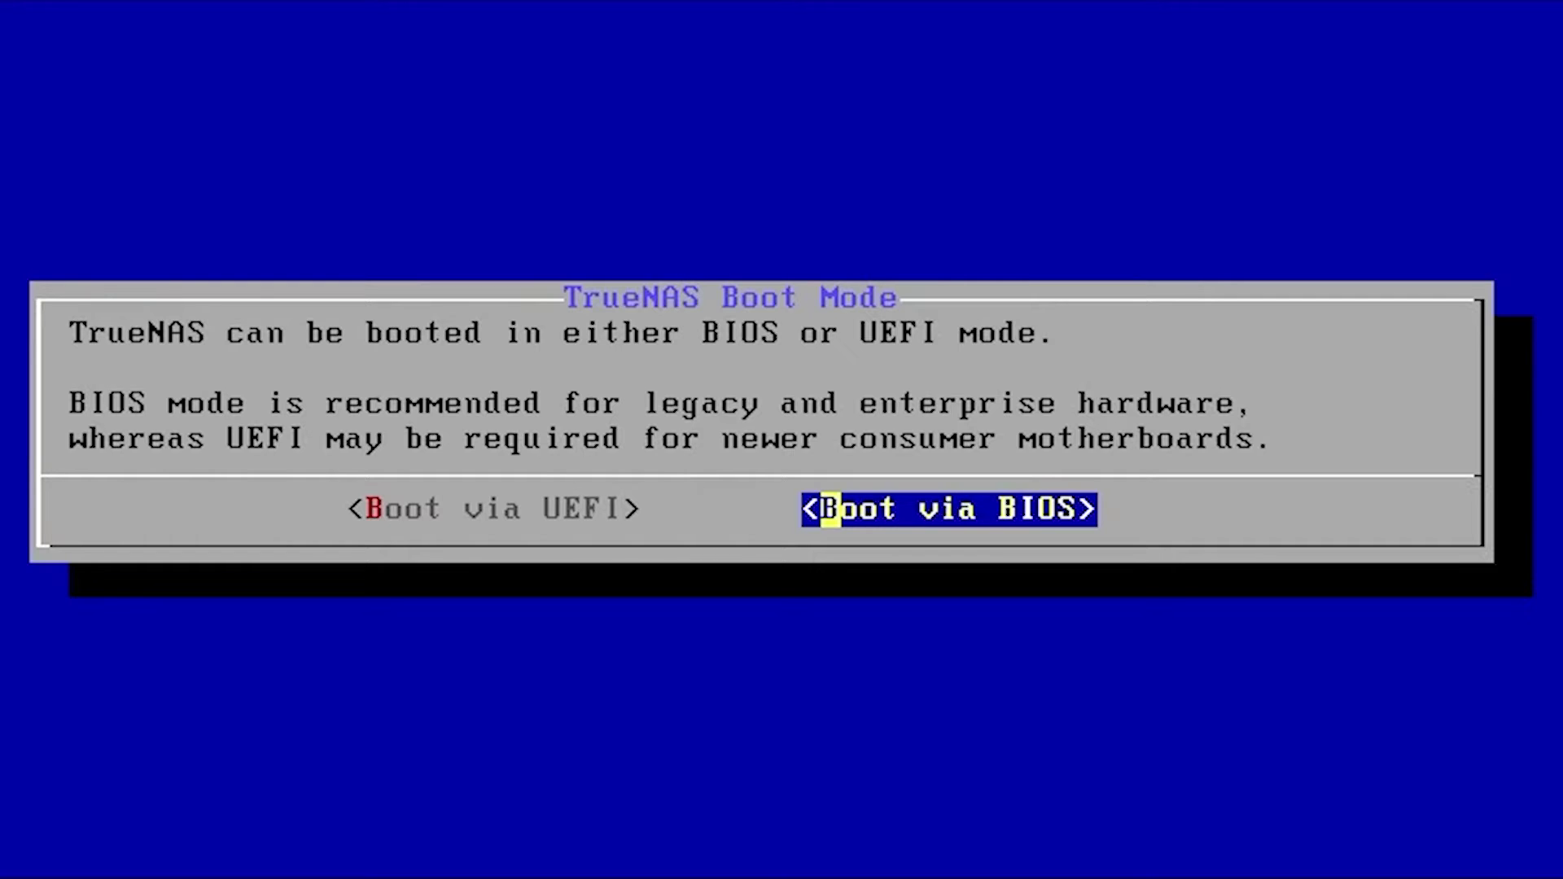
Install with BIOS boot mode, dismiss the success message, and choose 3 Reboot System
key(Return)
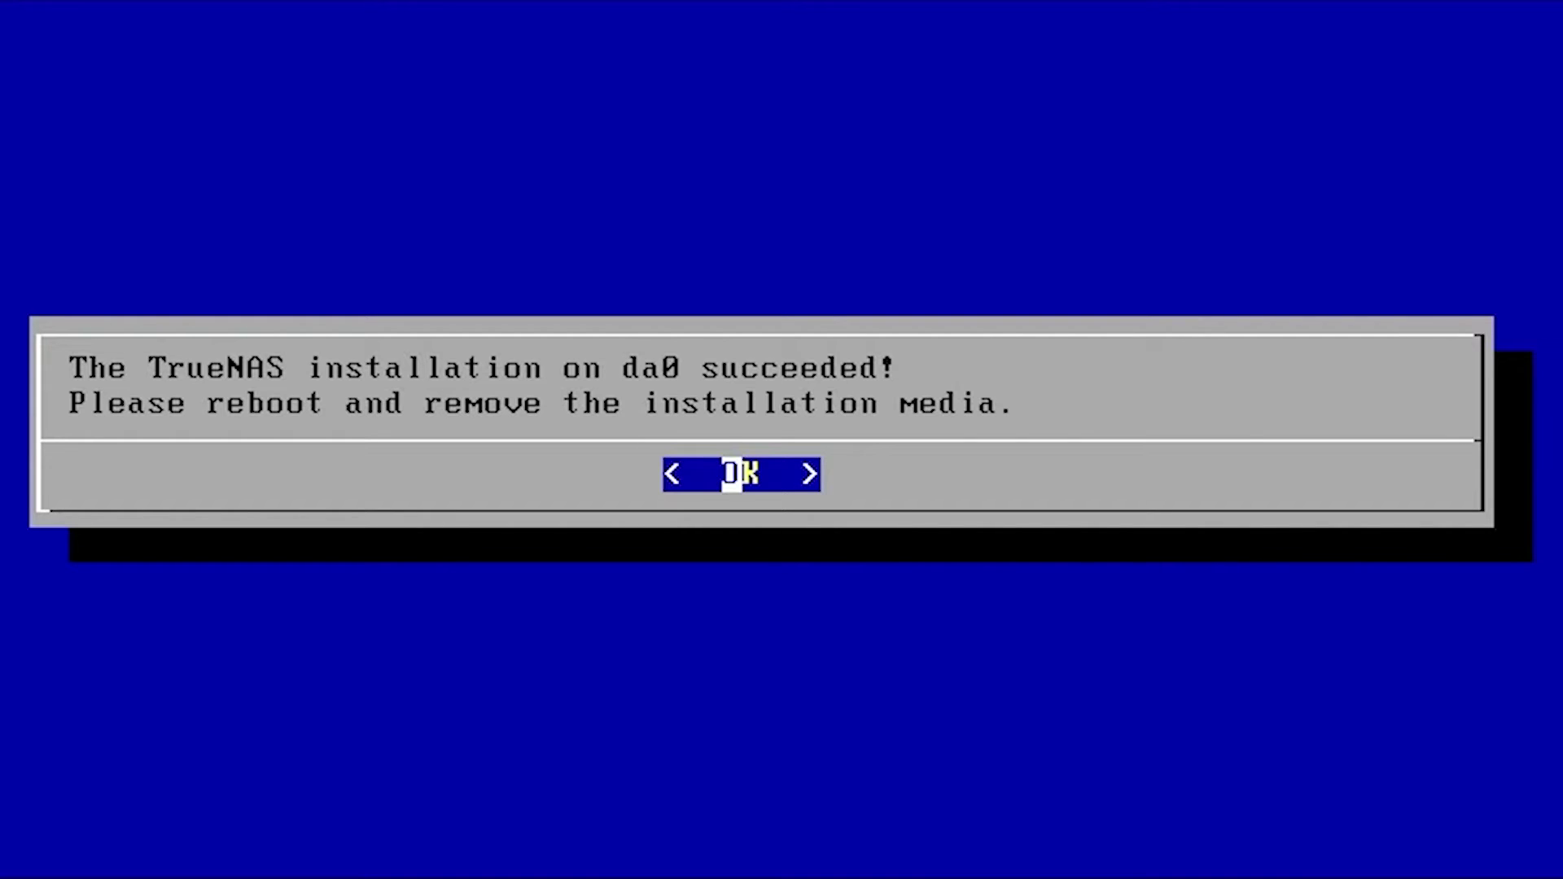
key(Return)
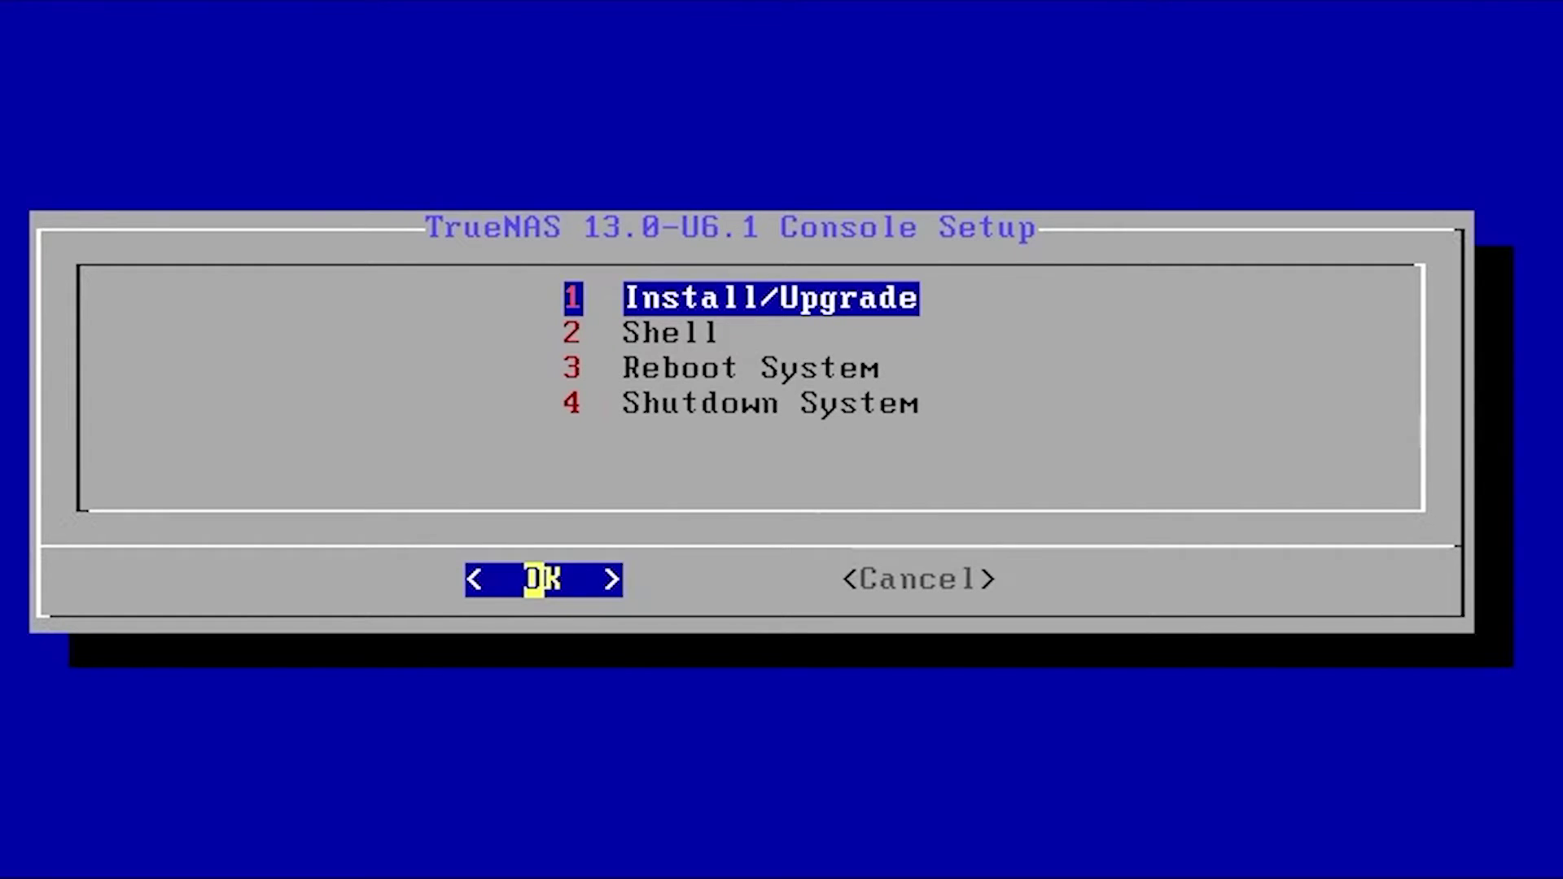
key(Down)
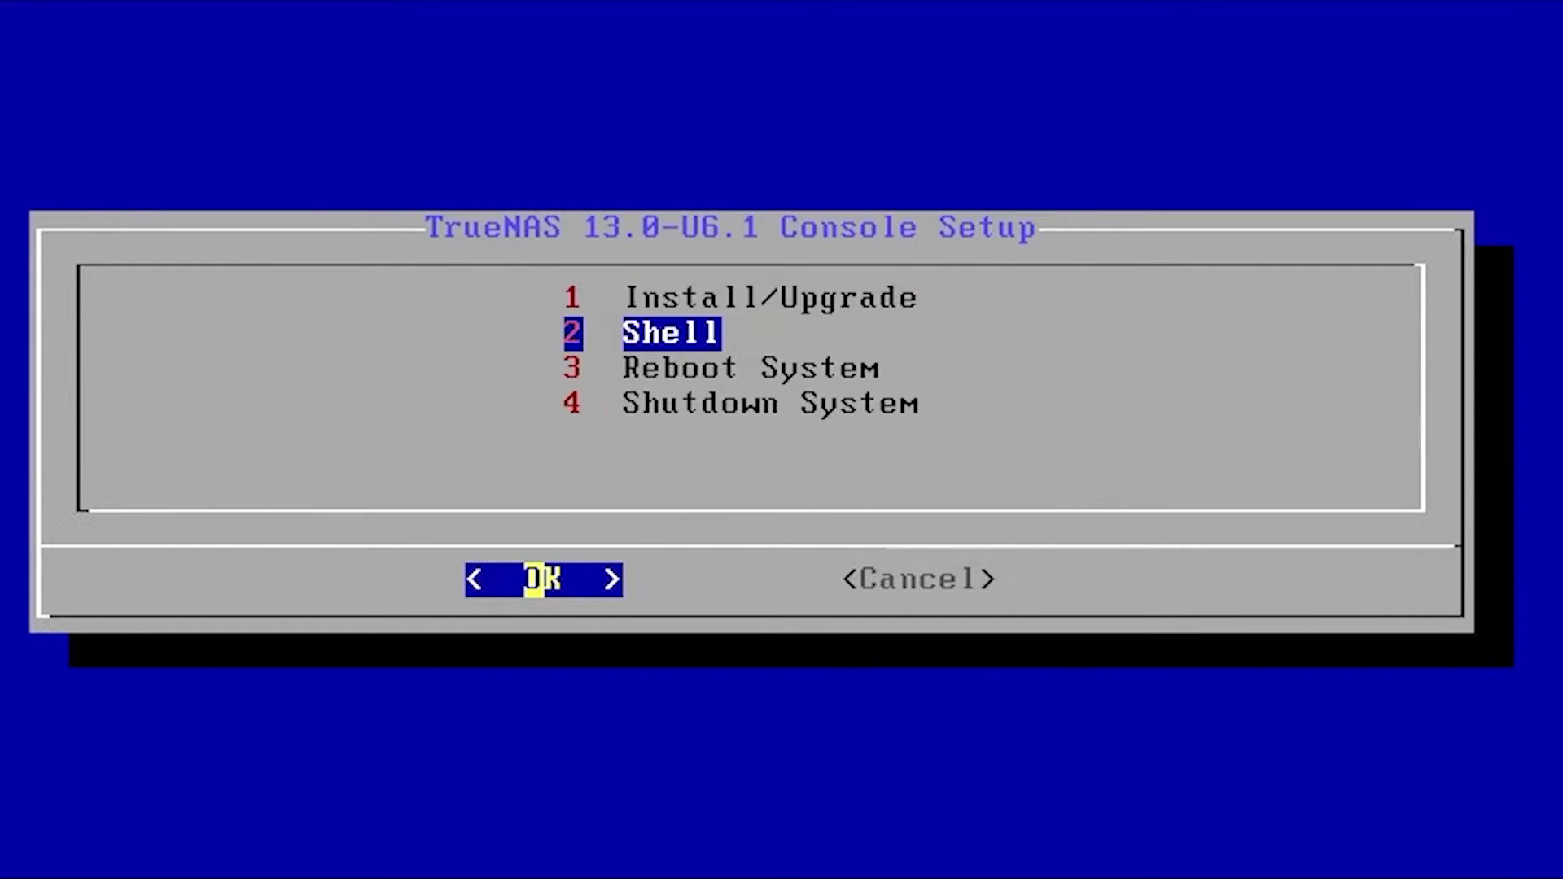
key(Down)
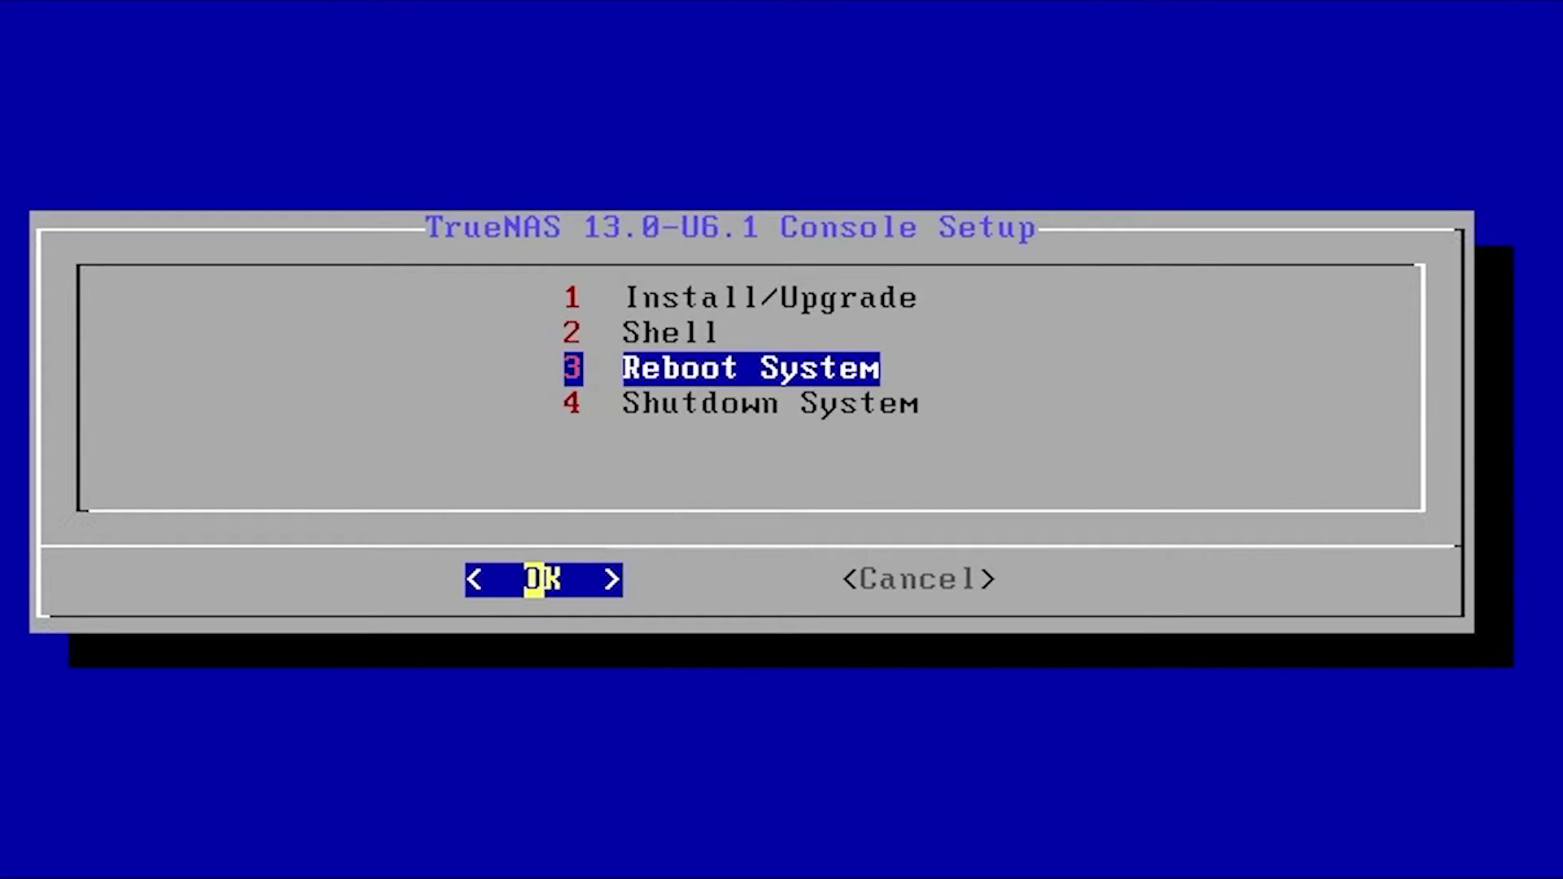
key(Return)
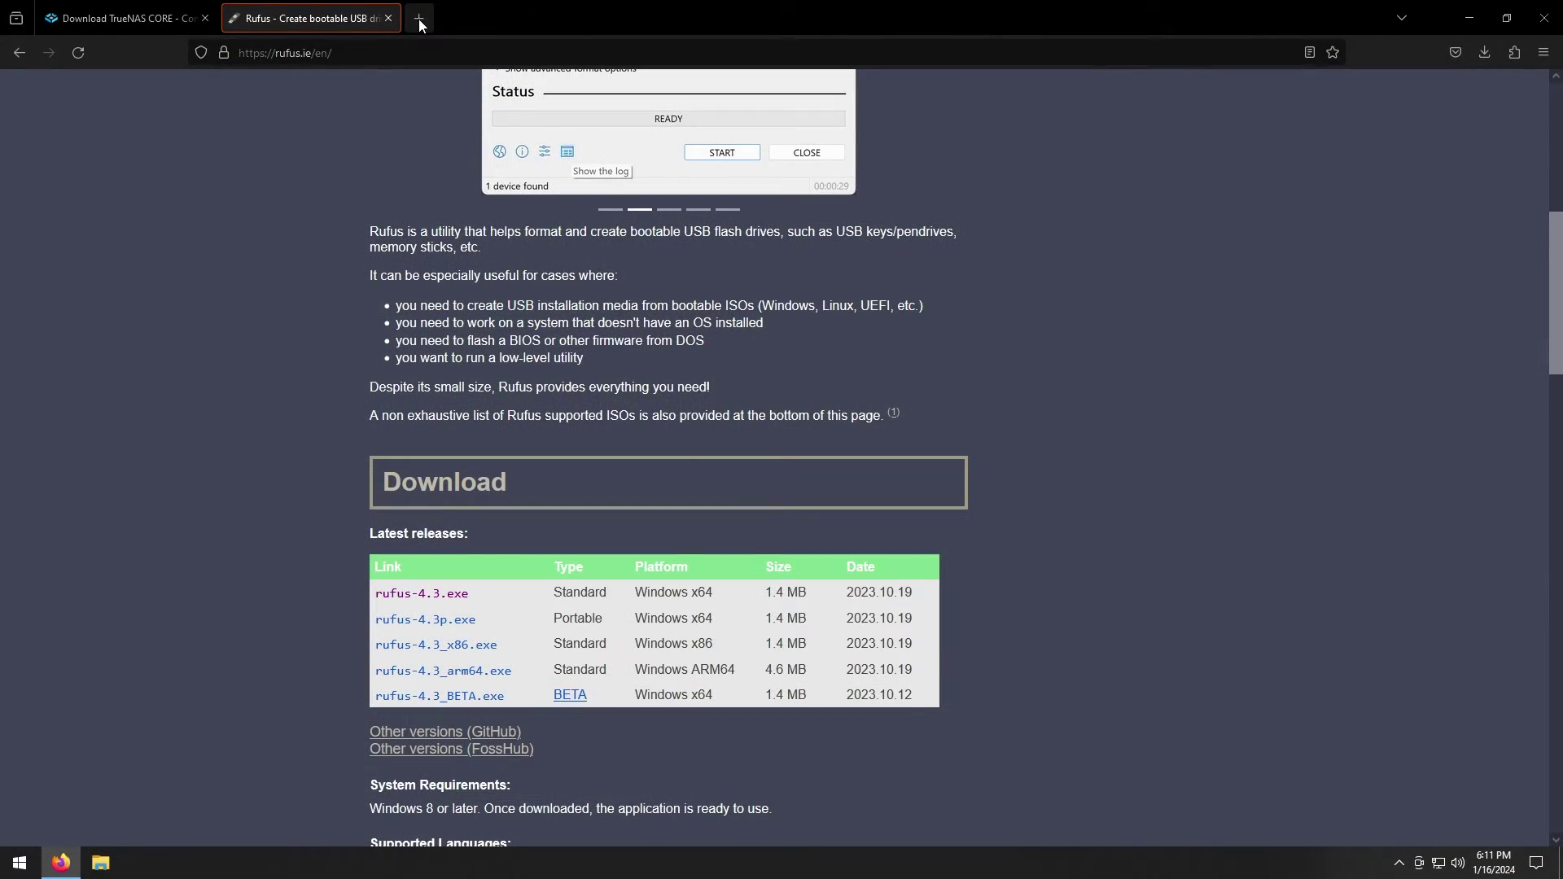
click(418, 18)
click(396, 53)
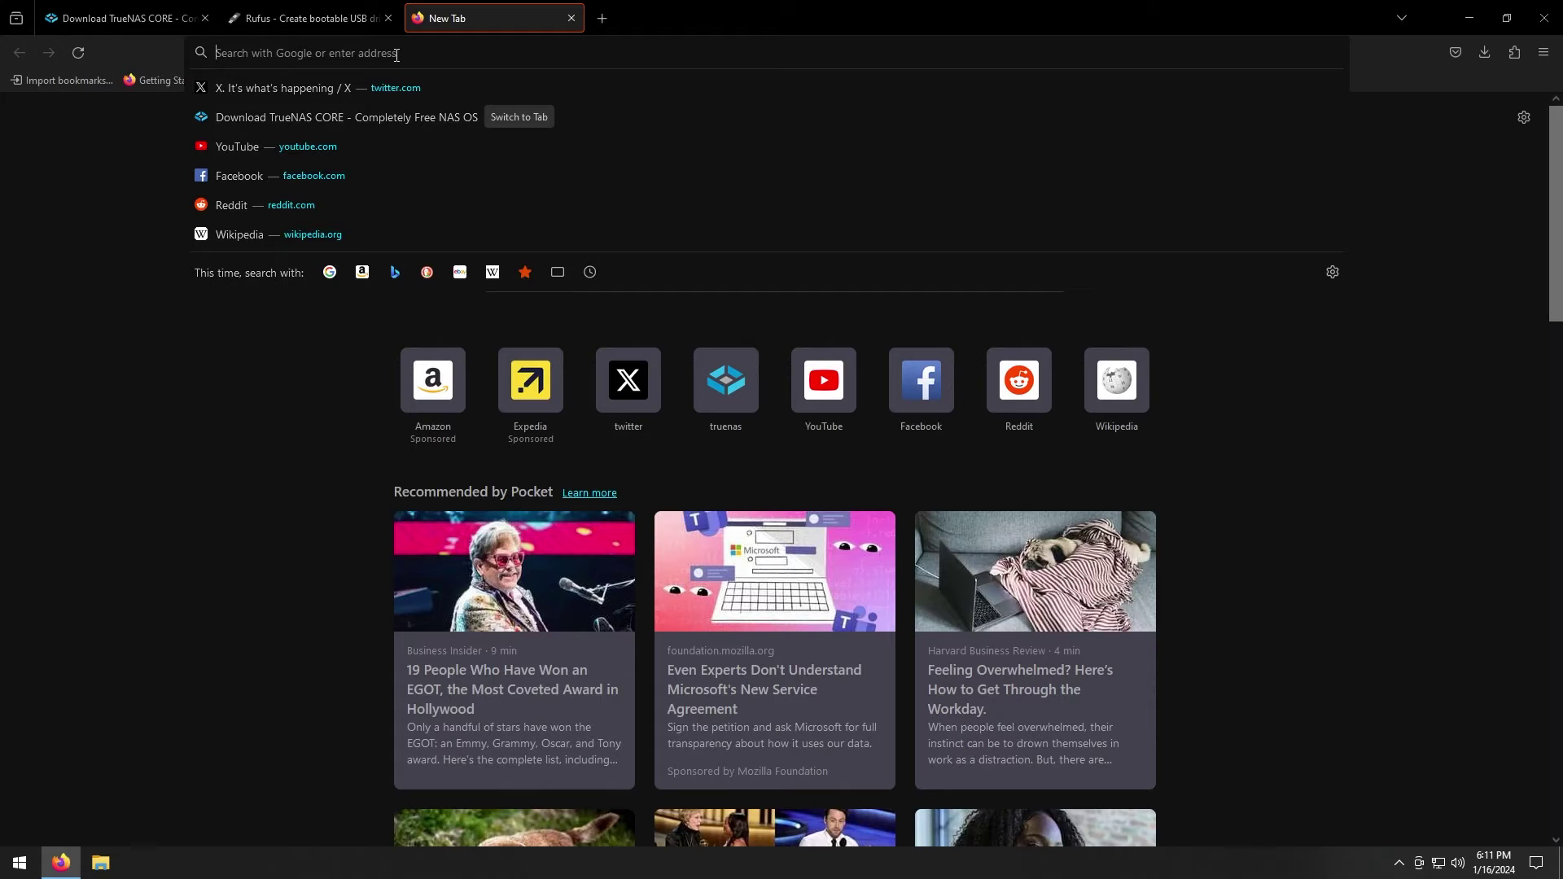
text(http:)
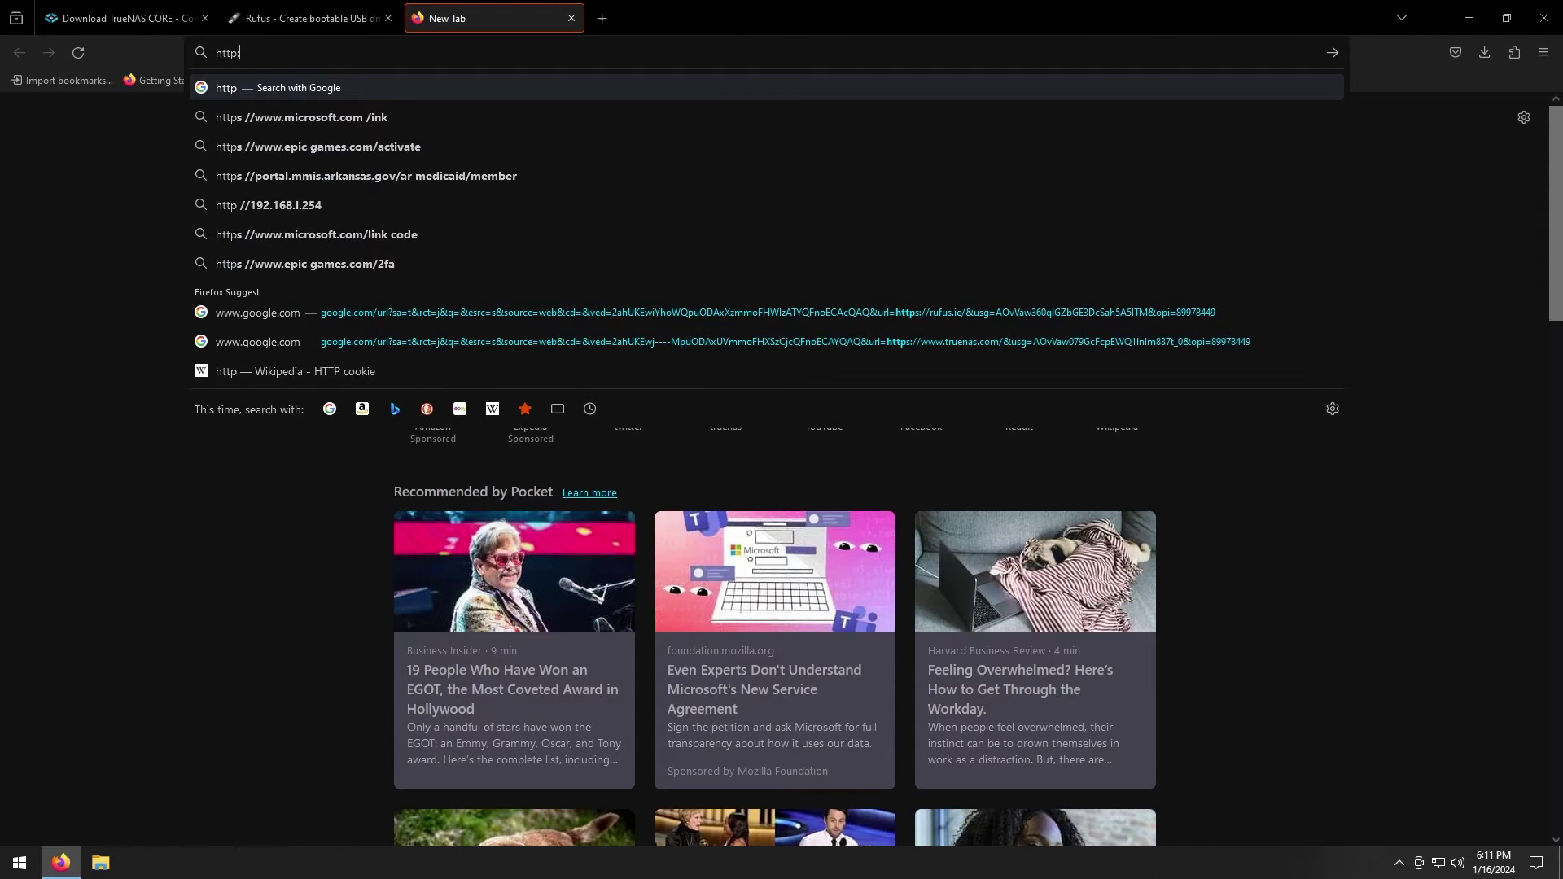
text(//19)
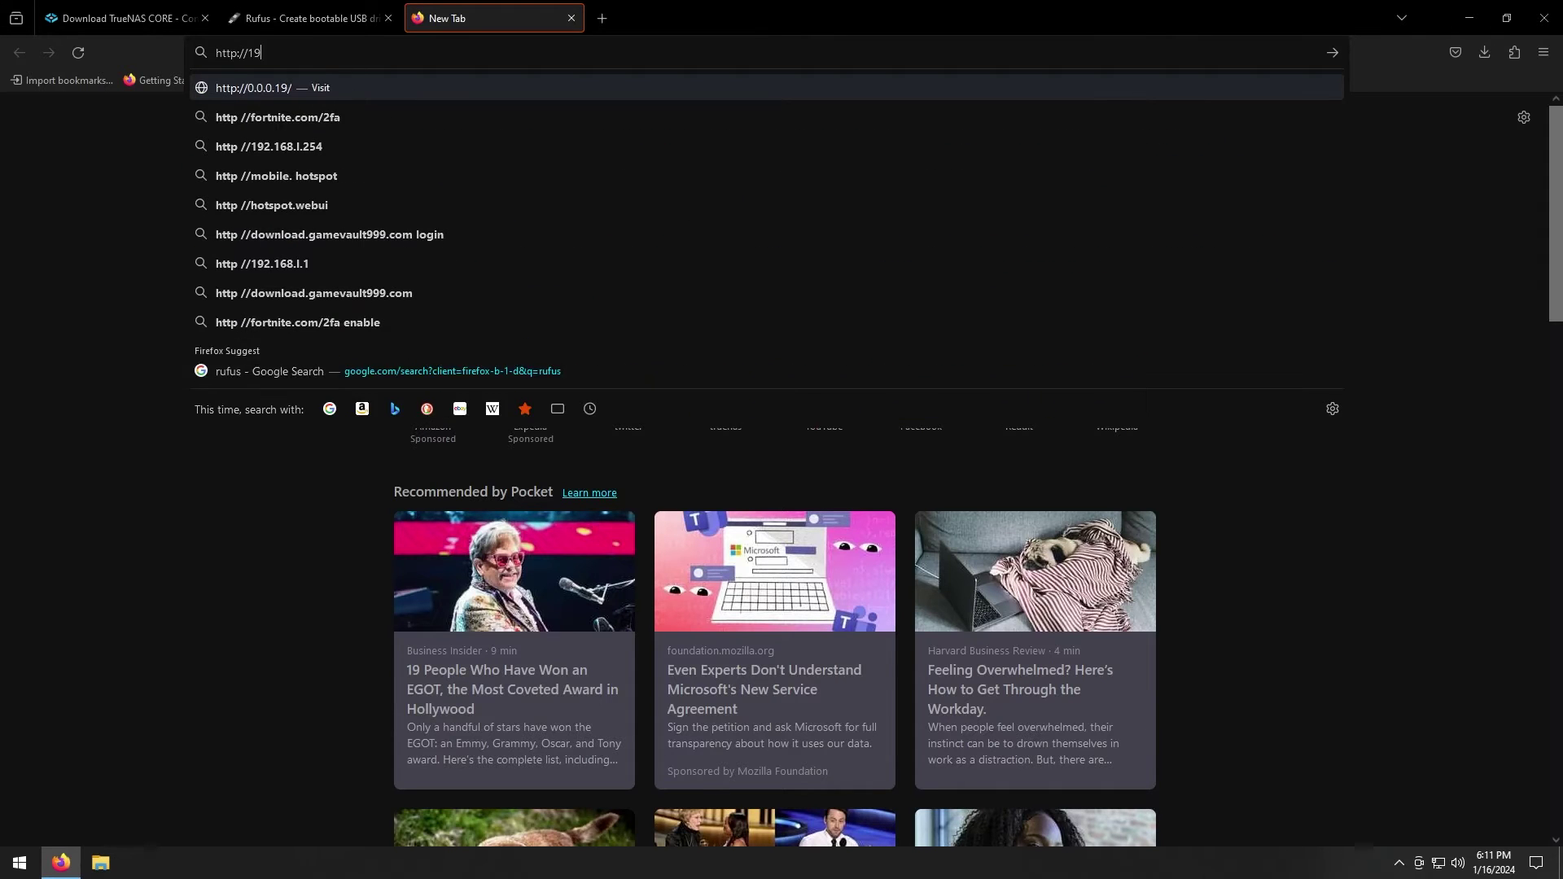
text(2.168.1.128)
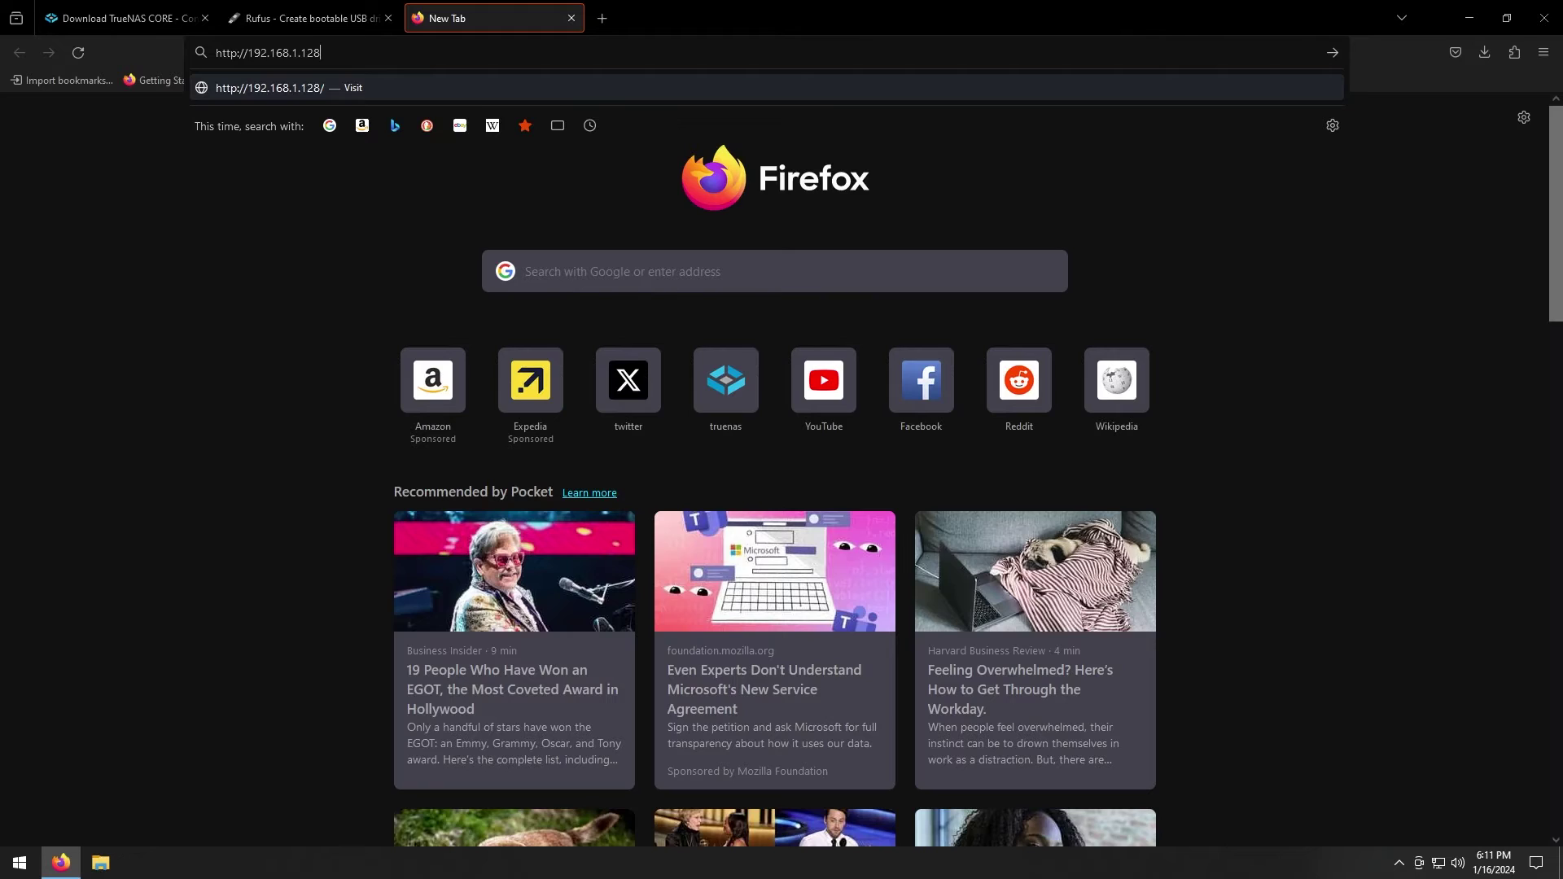
key(Return)
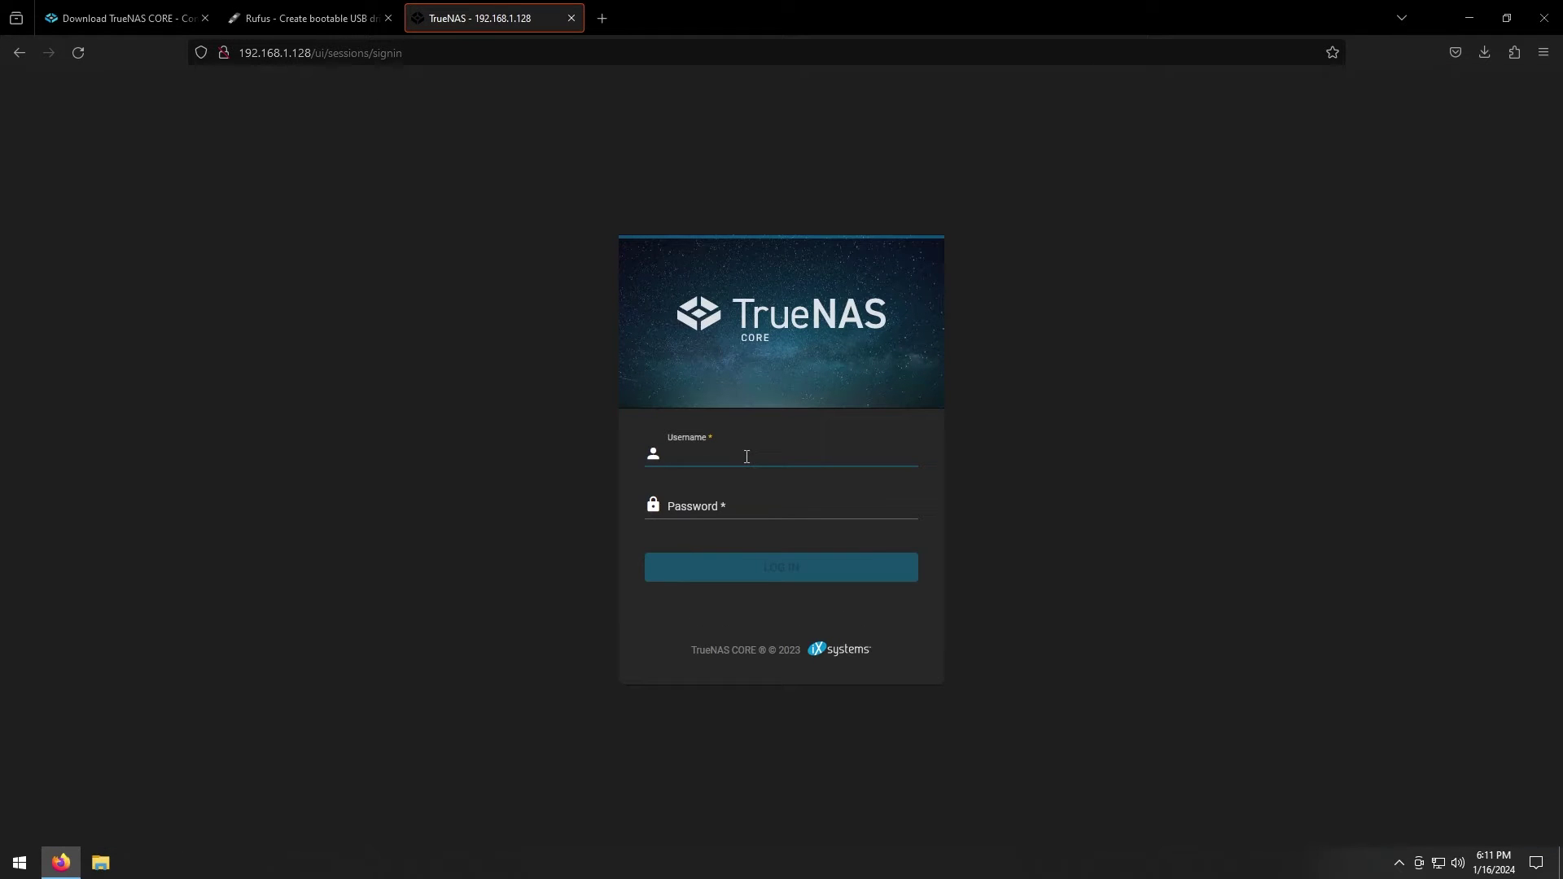
Sign in as root, dismiss the save-password prompt, and go to Storage > Pools
text(root)
key(Tab)
text(•••••••••)
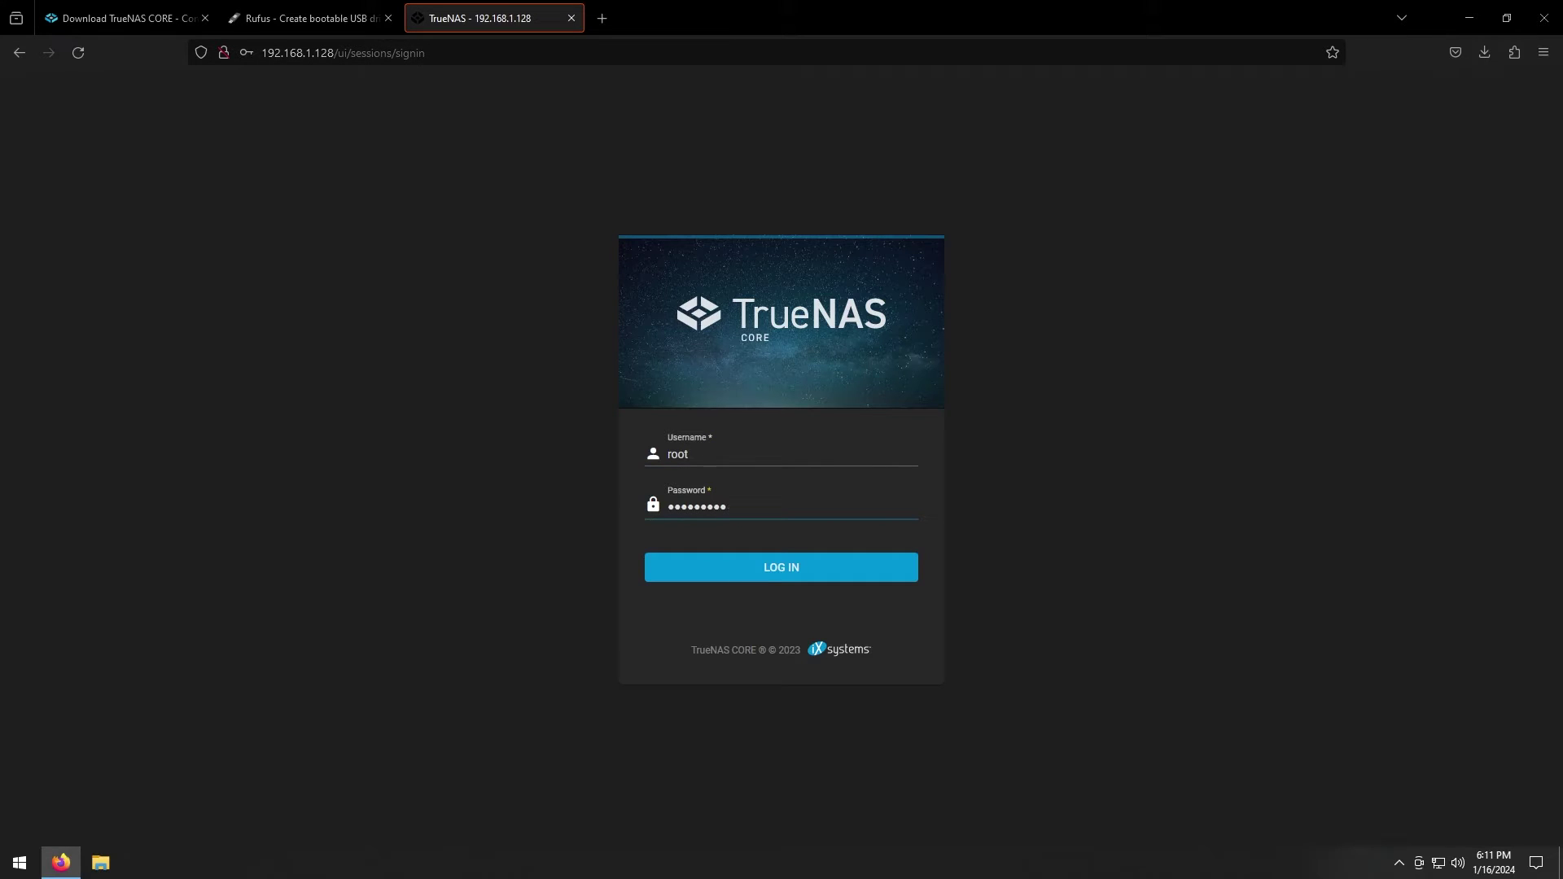
click(784, 573)
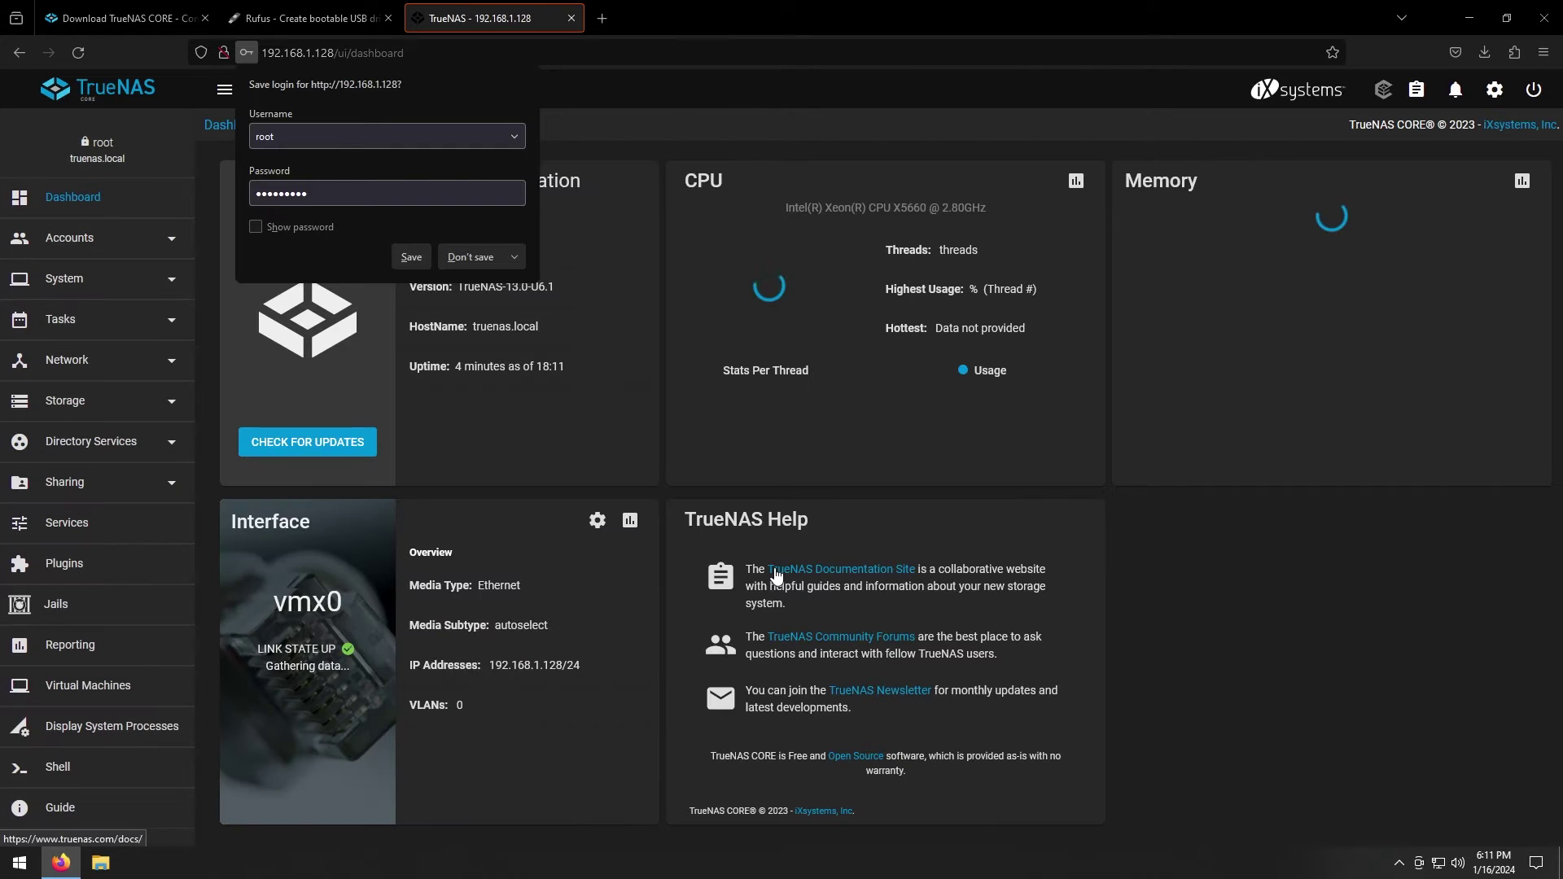
click(520, 375)
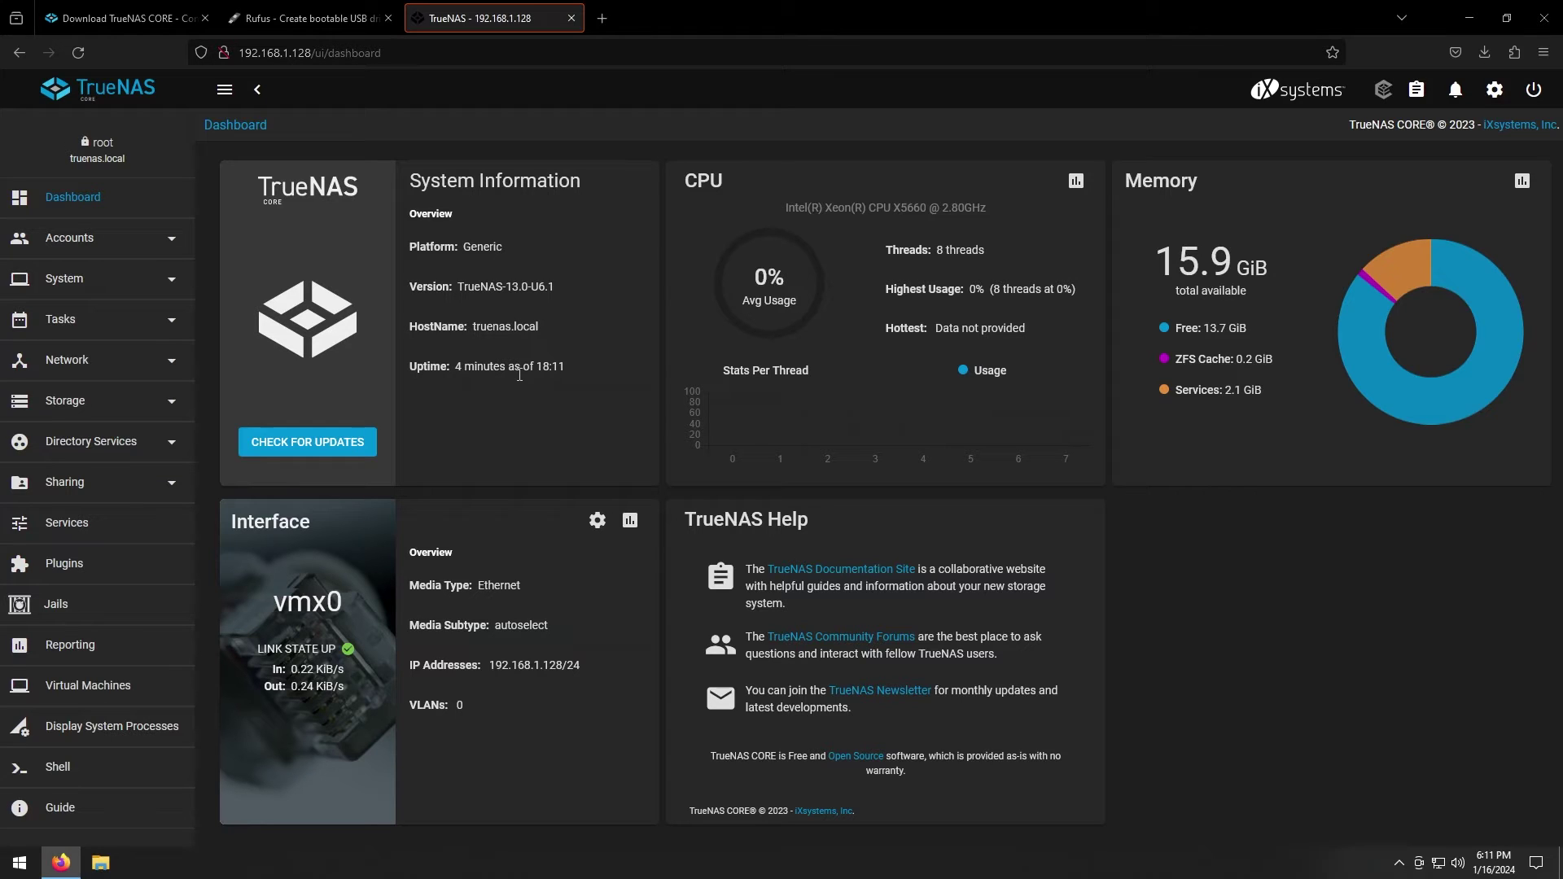
click(122, 411)
click(67, 449)
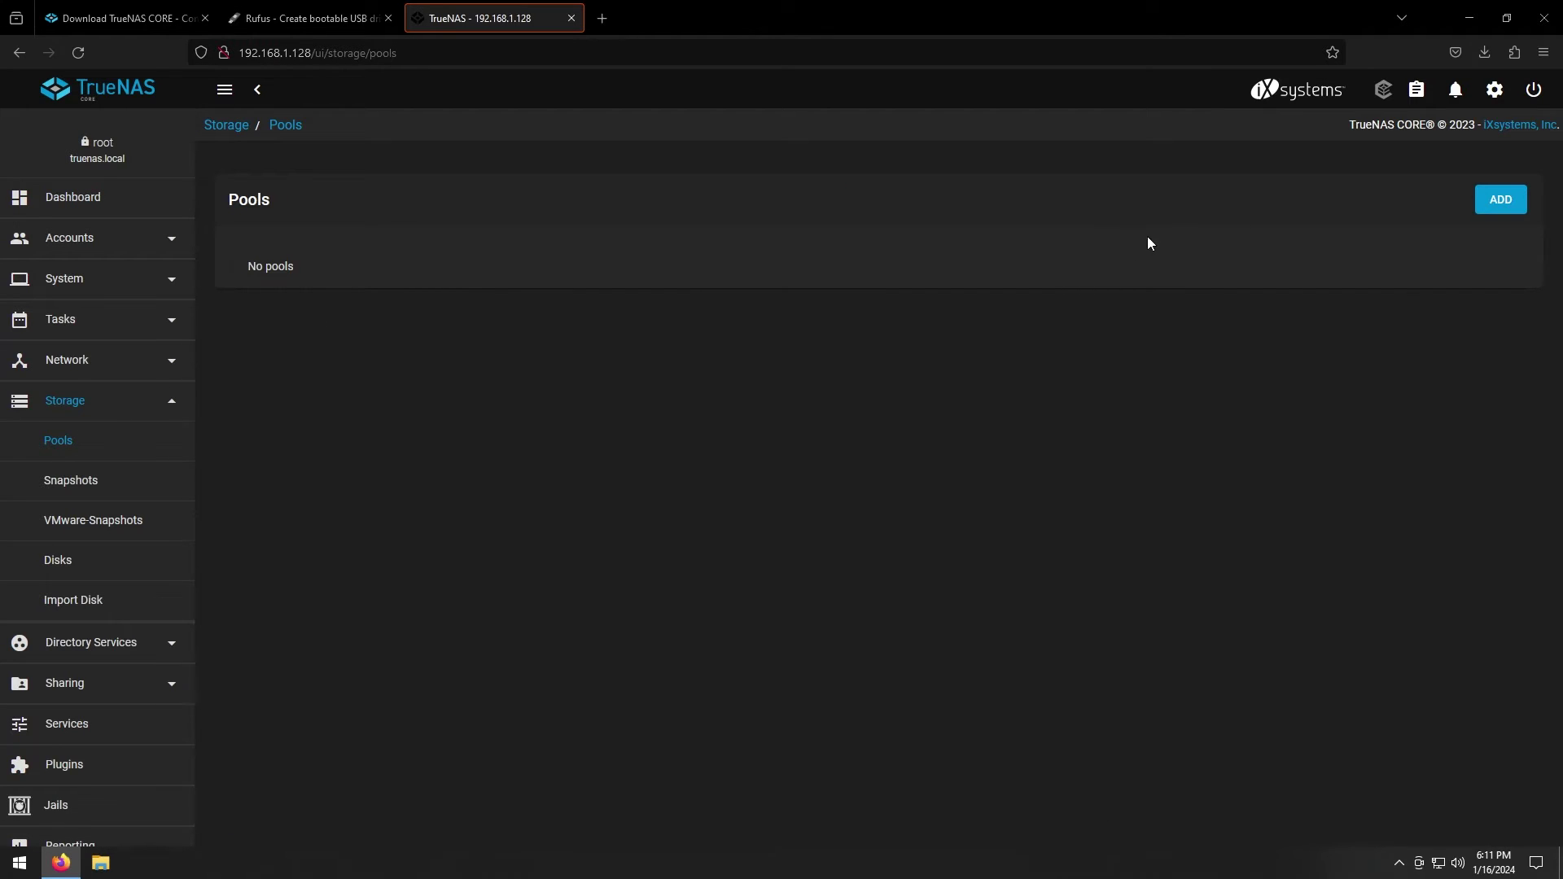
Create a new pool, showing disks with non-unique serial numbers and a suggested layout
click(1503, 214)
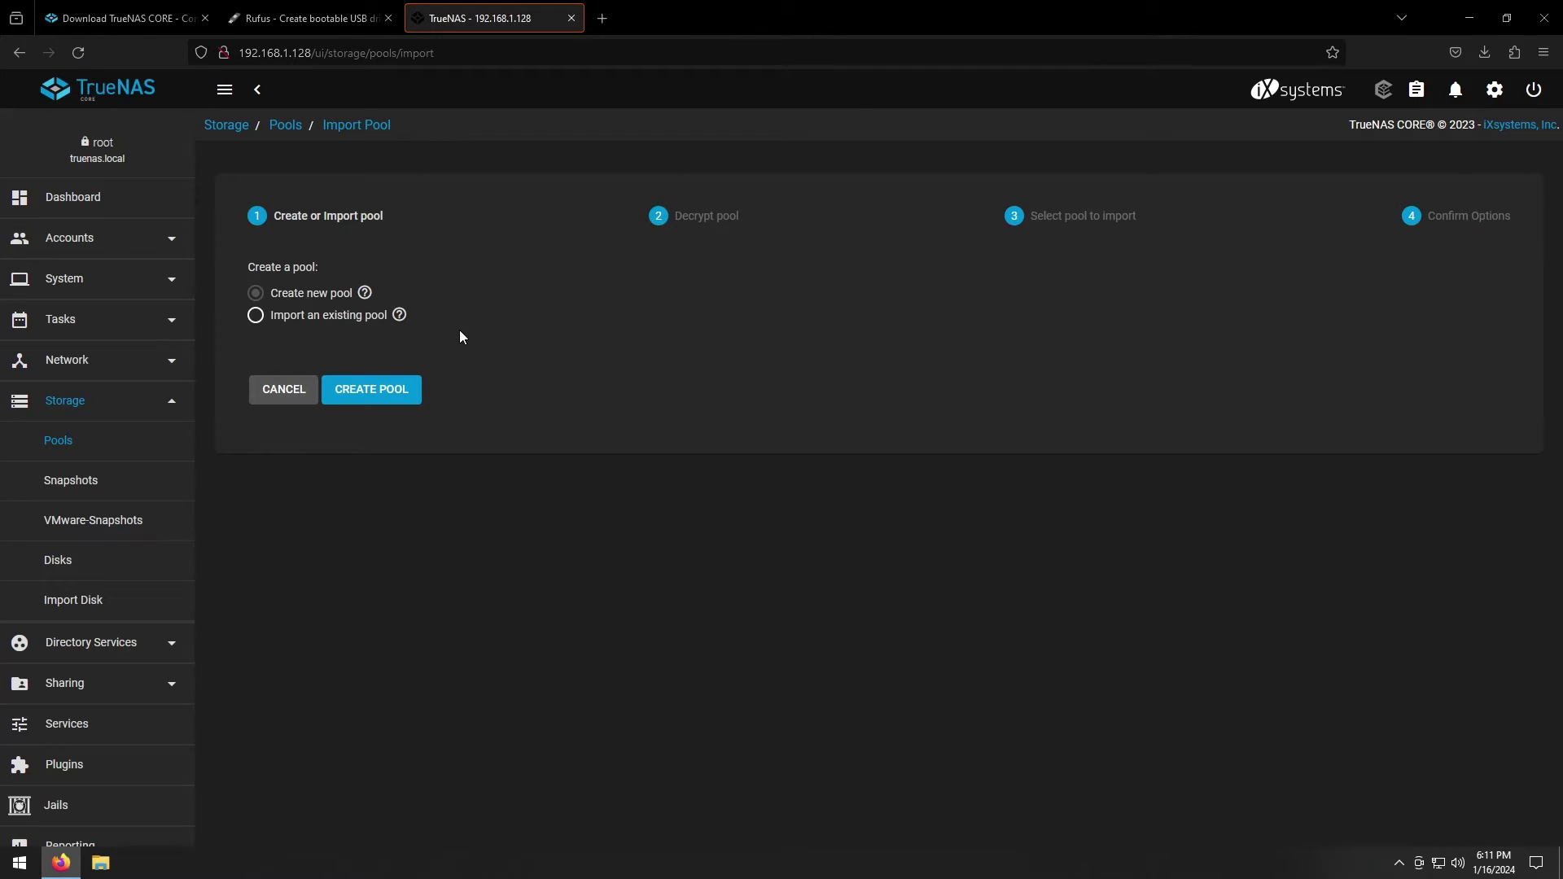
click(372, 392)
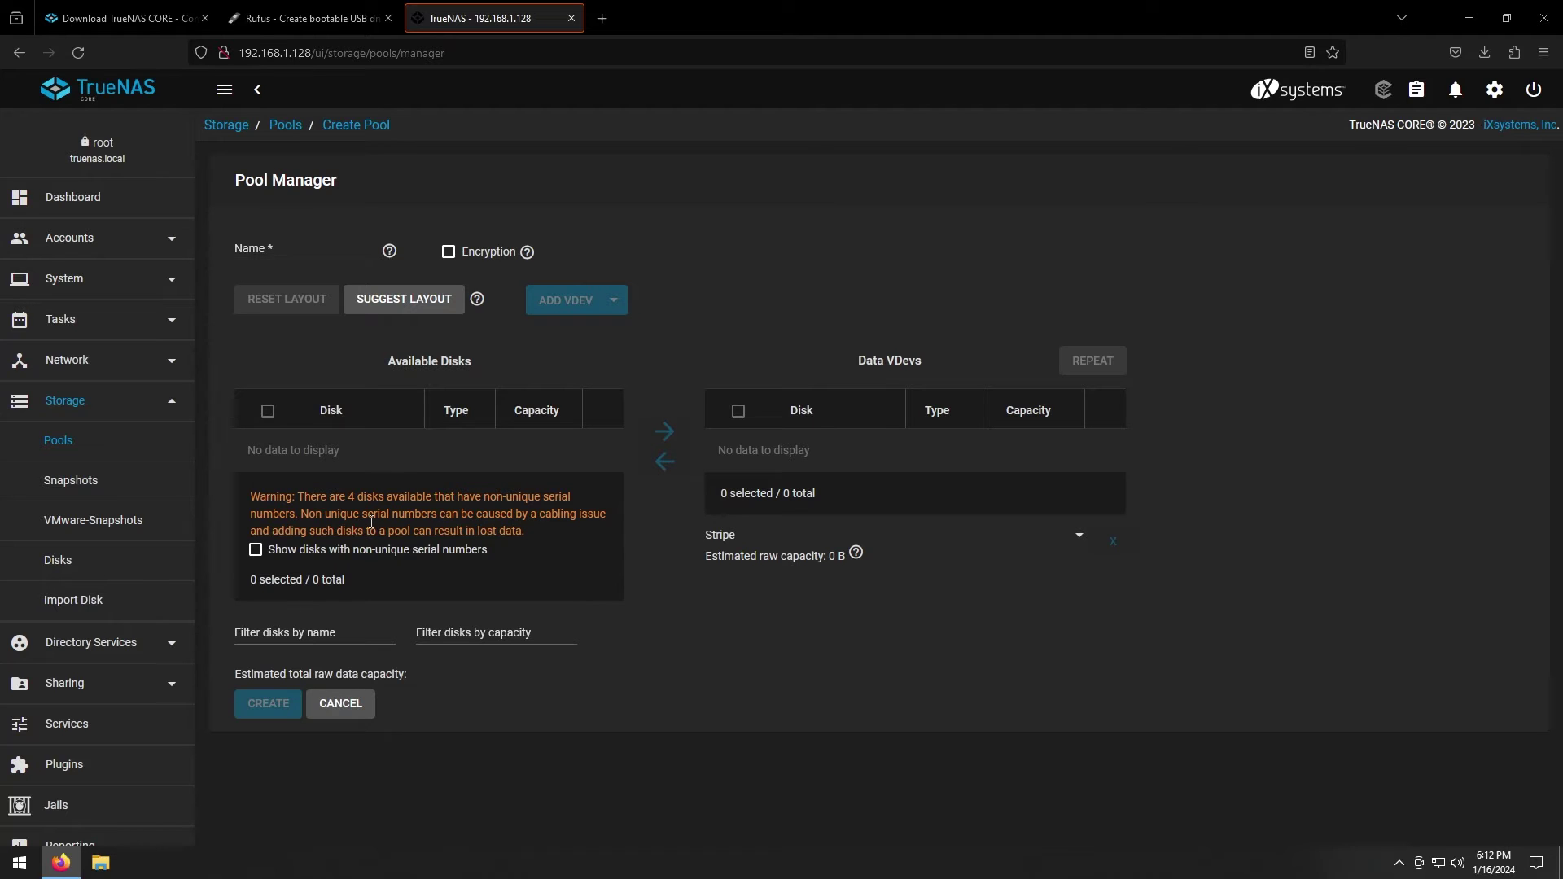
click(381, 553)
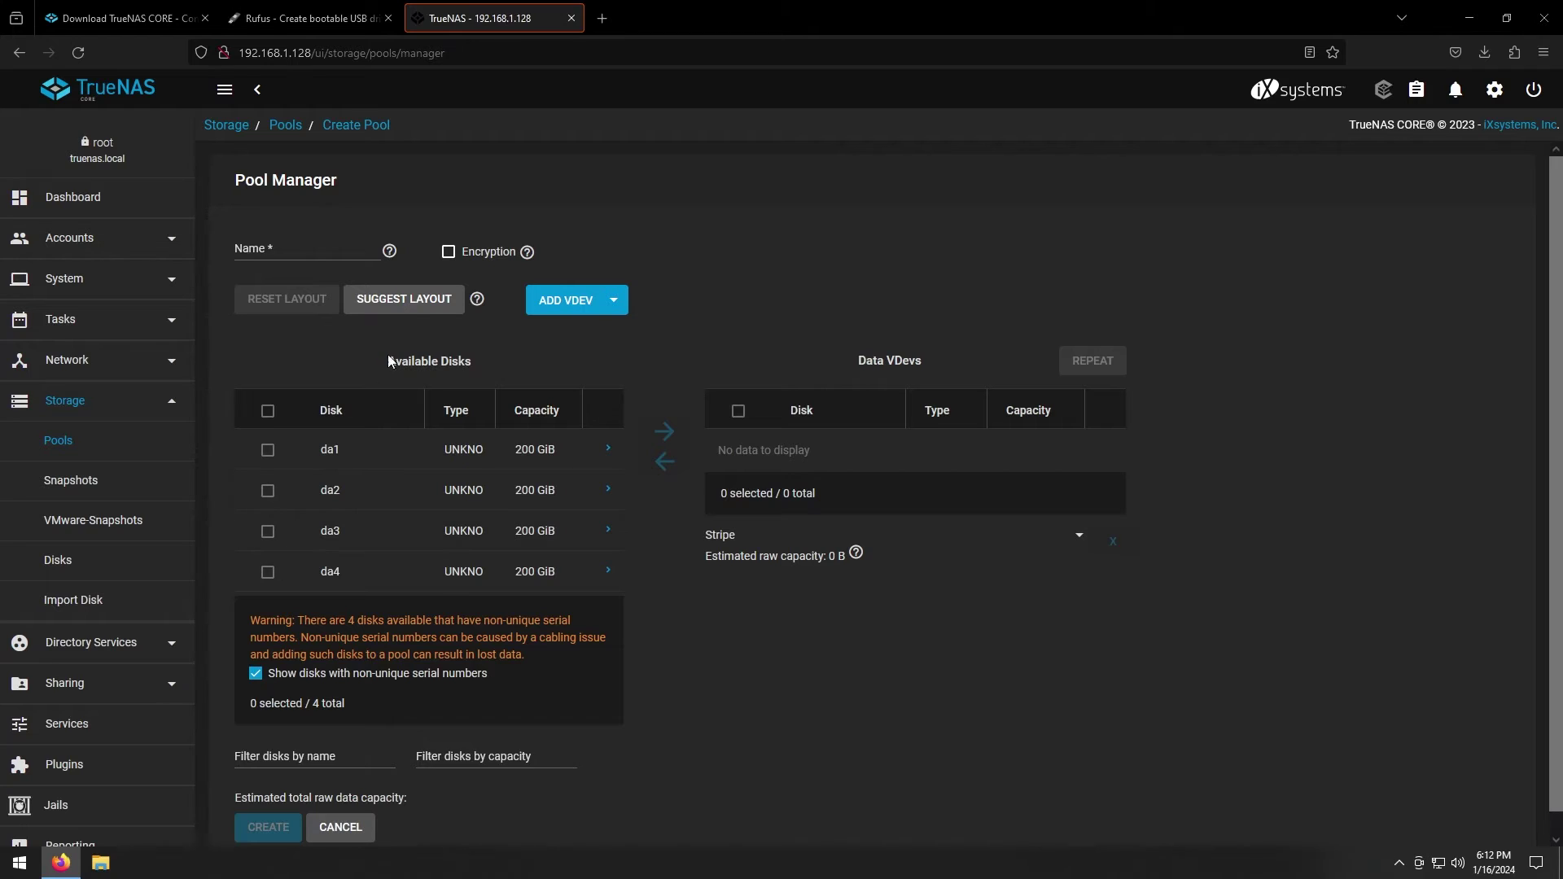
click(407, 309)
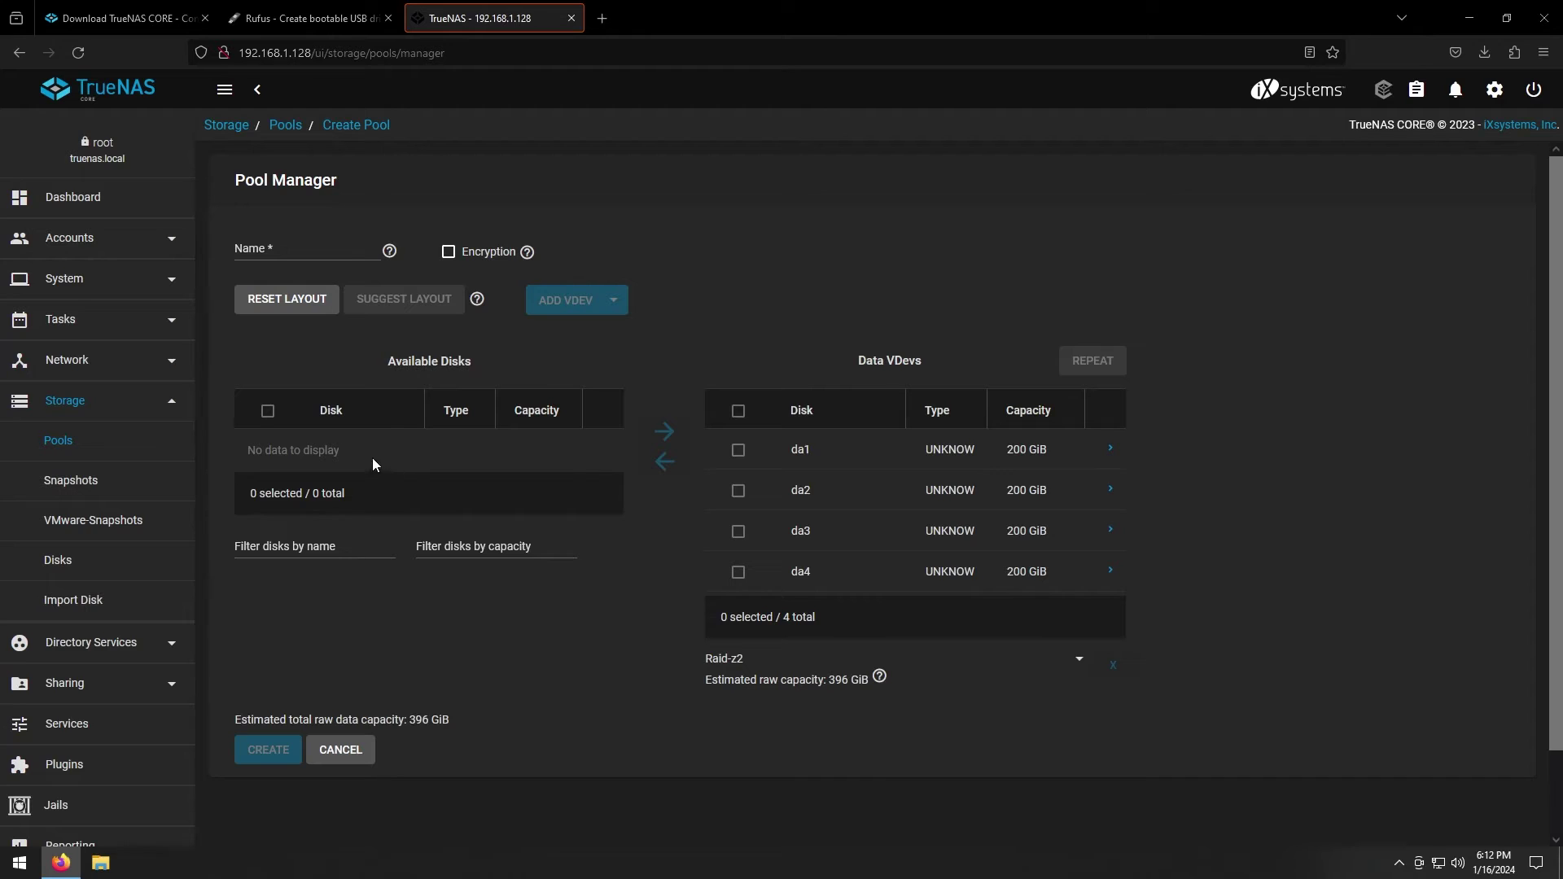
Move da1 and da2 out and back so da1–da4 all sit in the Raid-z2 vdev
click(739, 489)
click(738, 449)
click(665, 462)
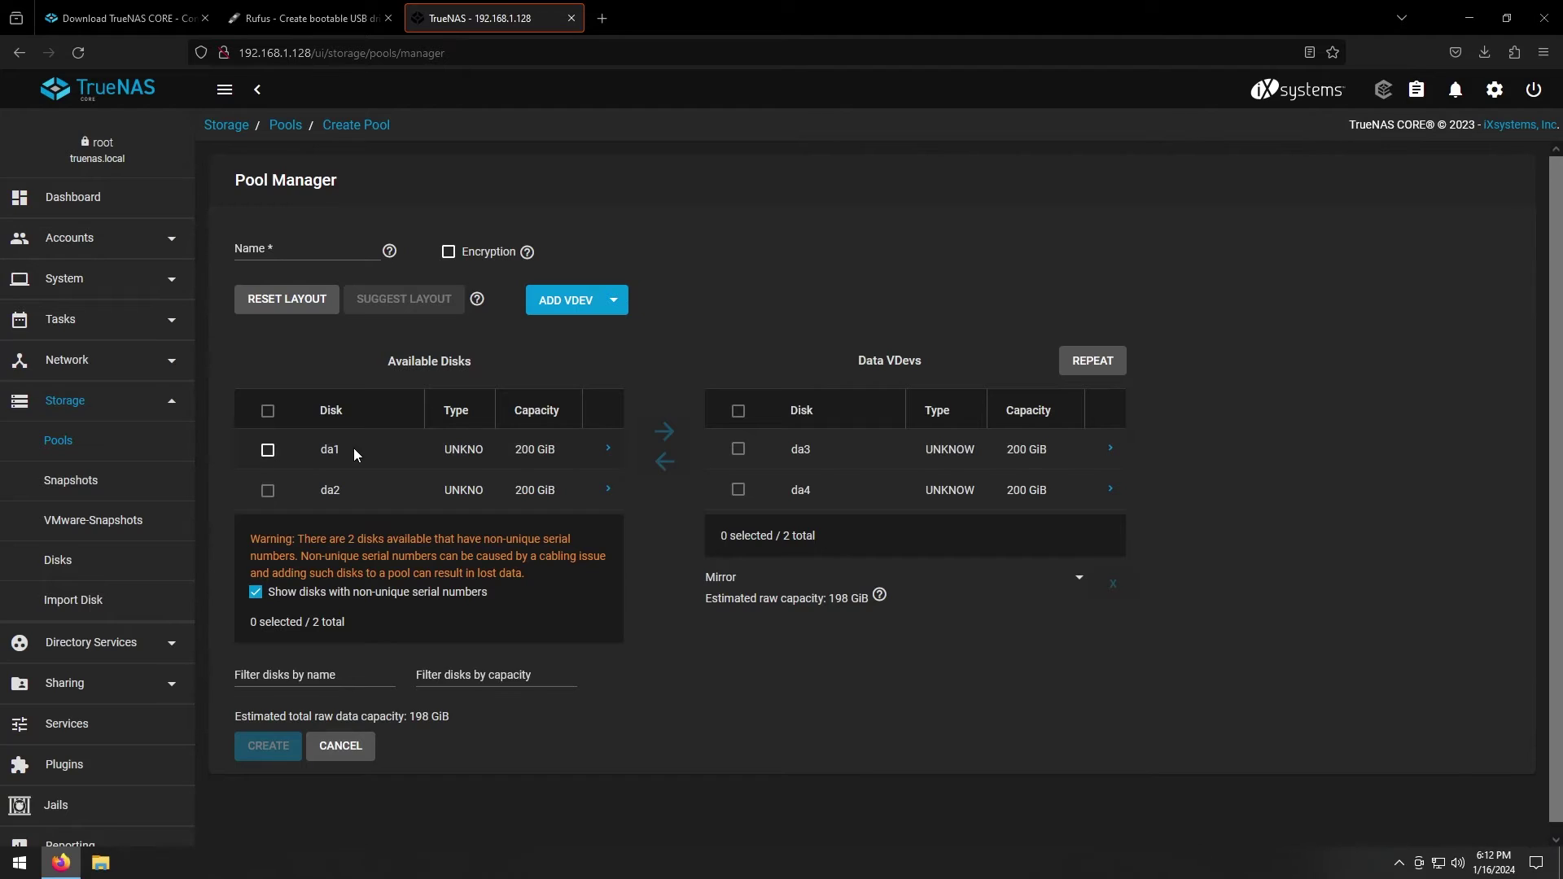
click(269, 452)
click(269, 491)
click(664, 432)
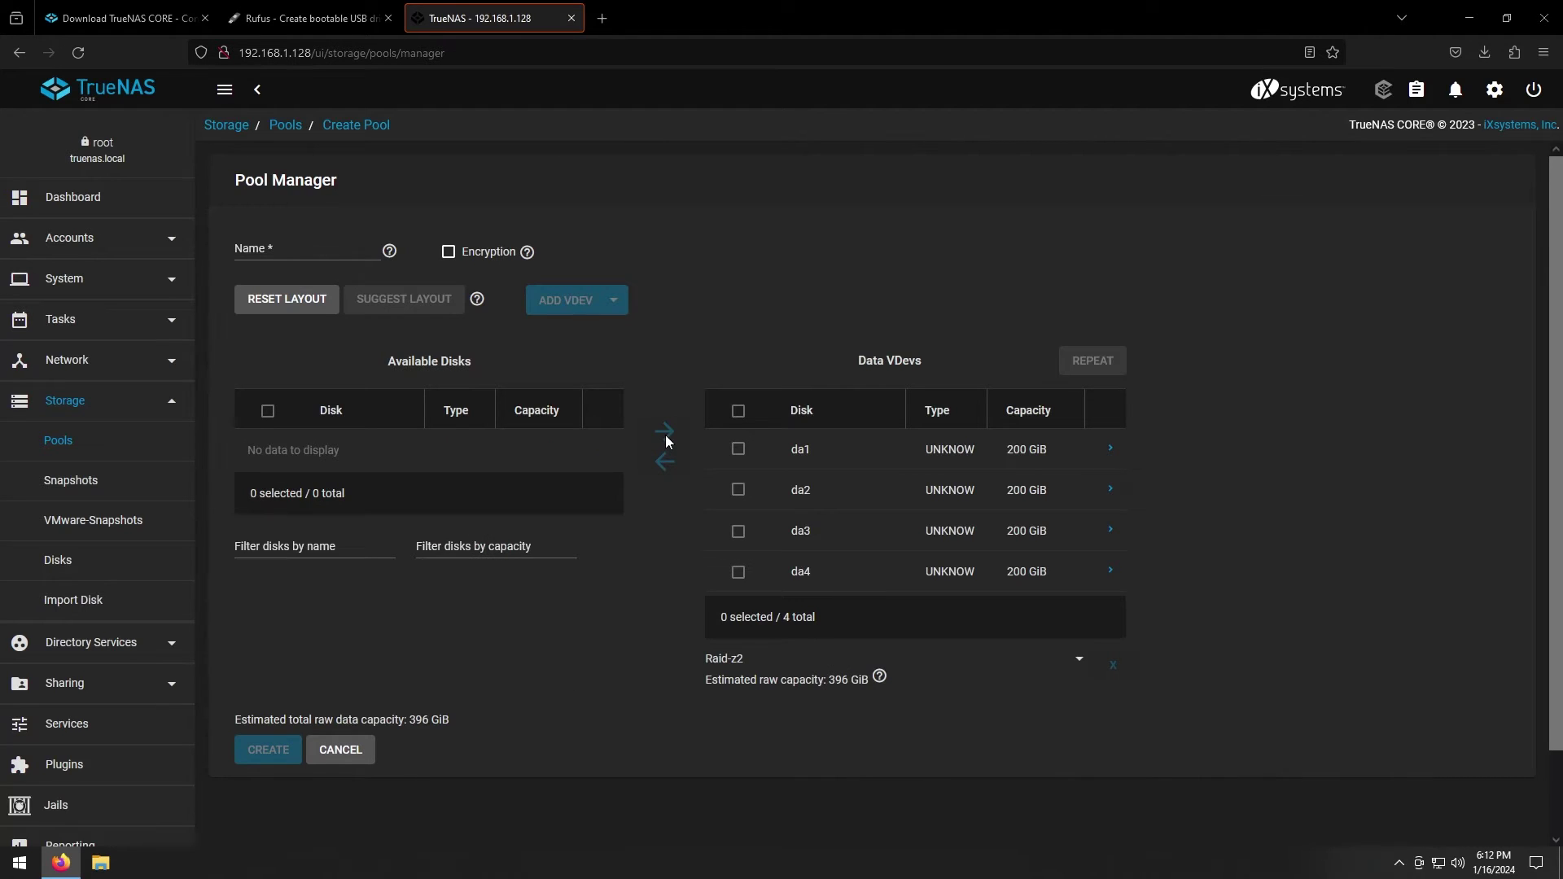
Create the pool 'tank' with a Raid-z vdev layout, confirming the disks will be erased
click(284, 252)
text(tank)
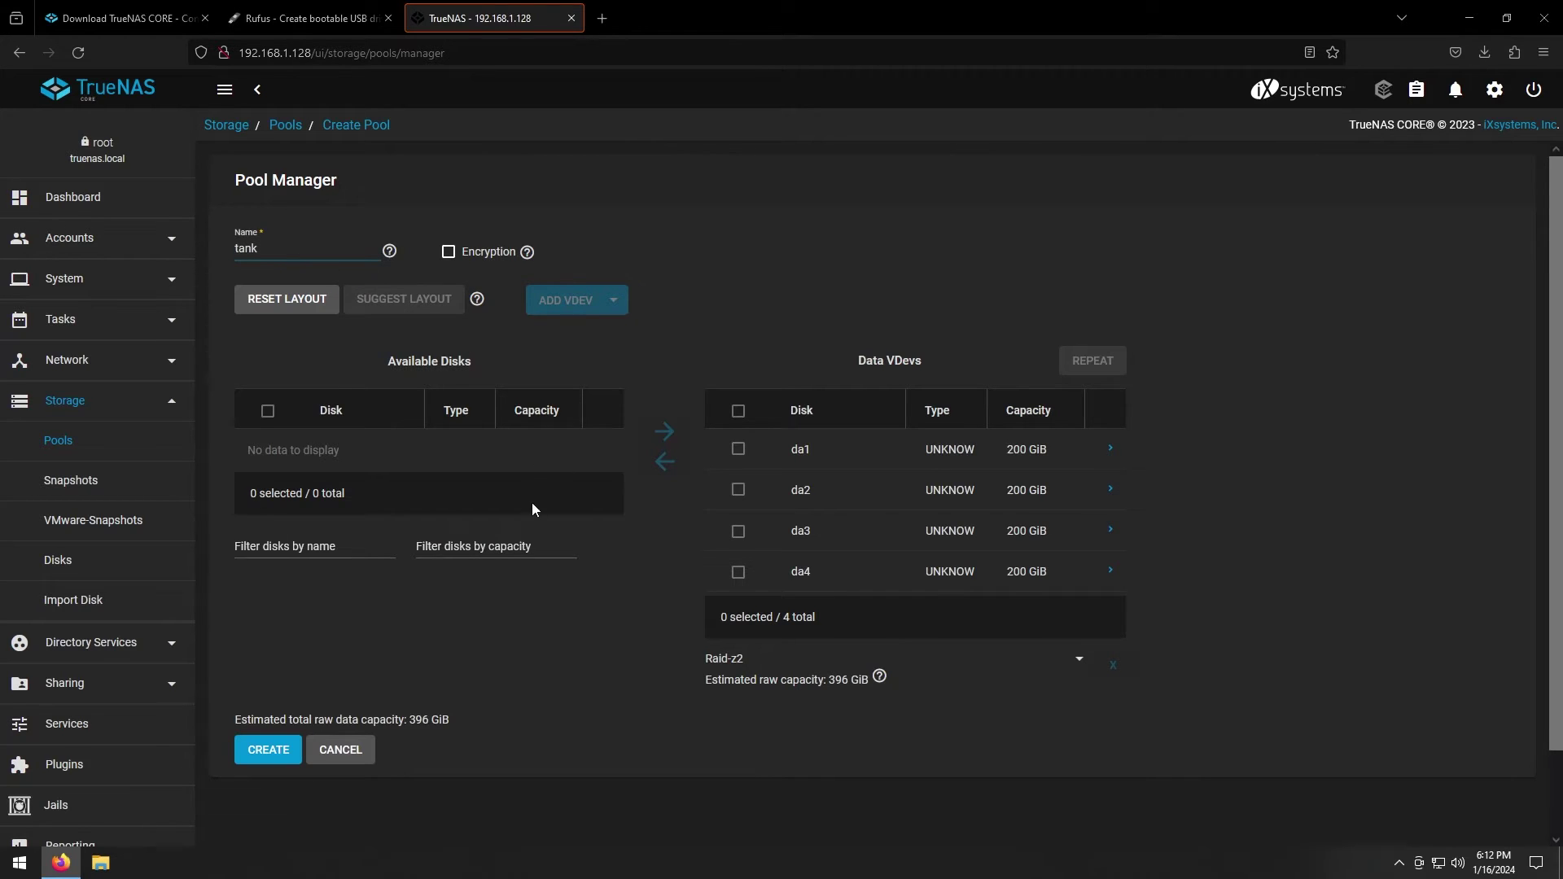
scroll(343, 685, down, 2)
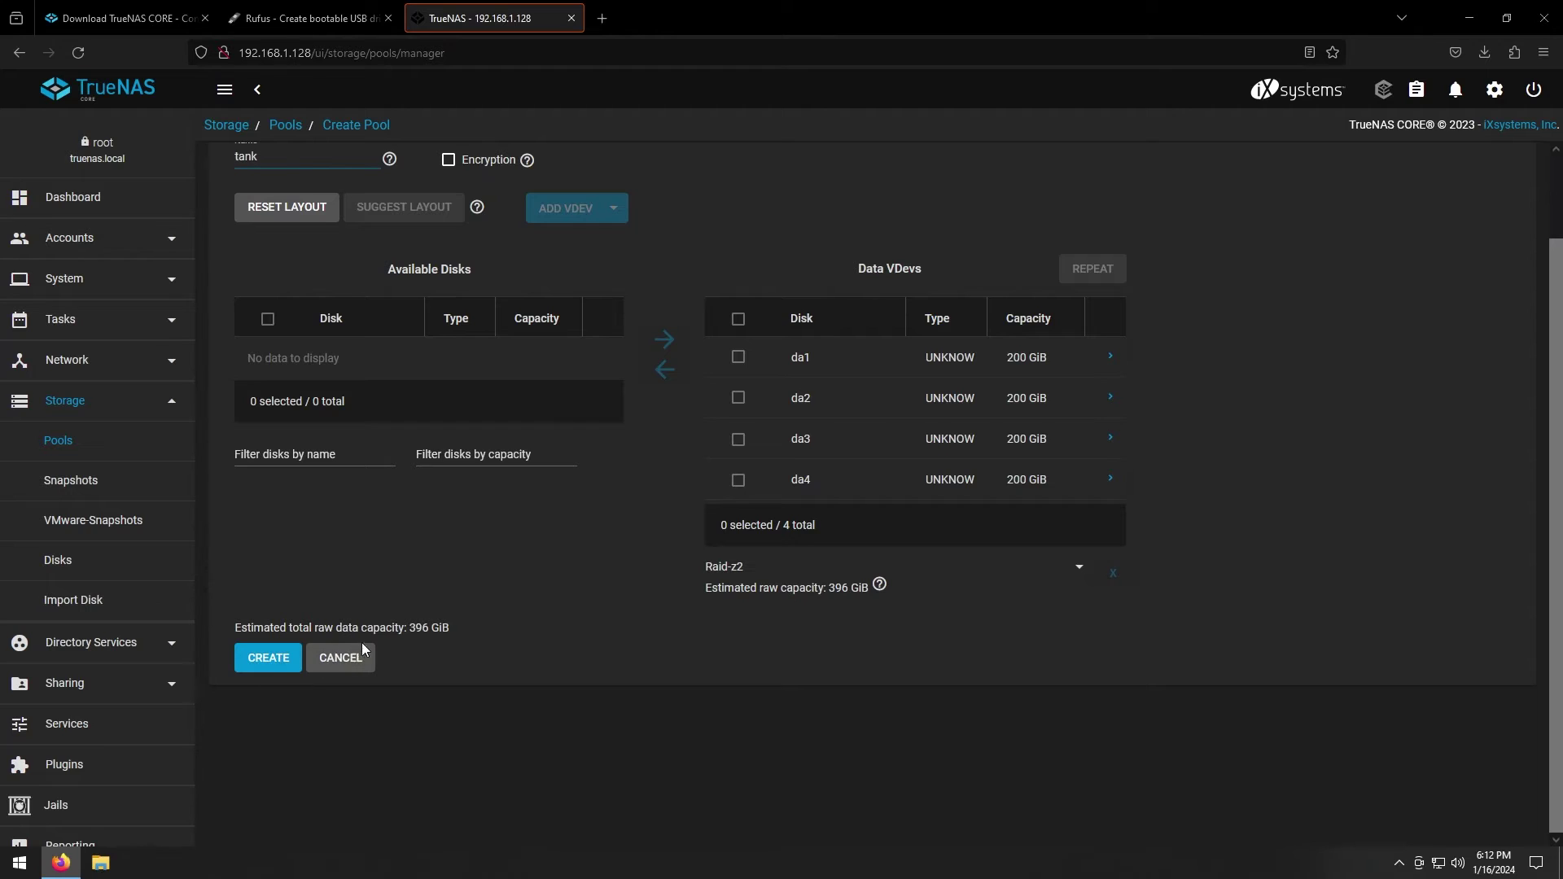
click(741, 572)
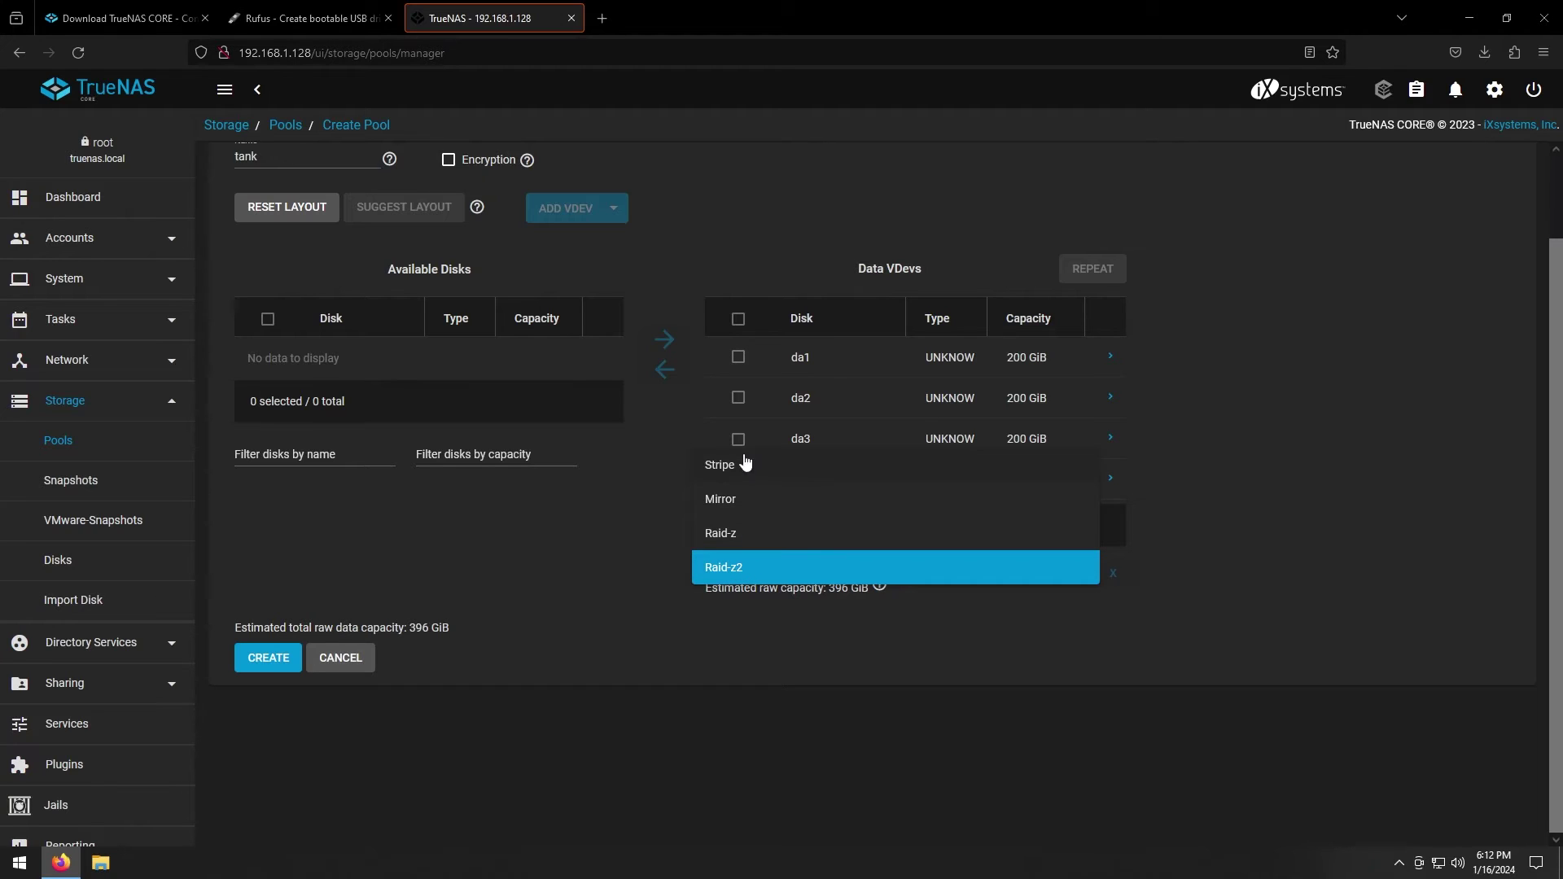
click(747, 538)
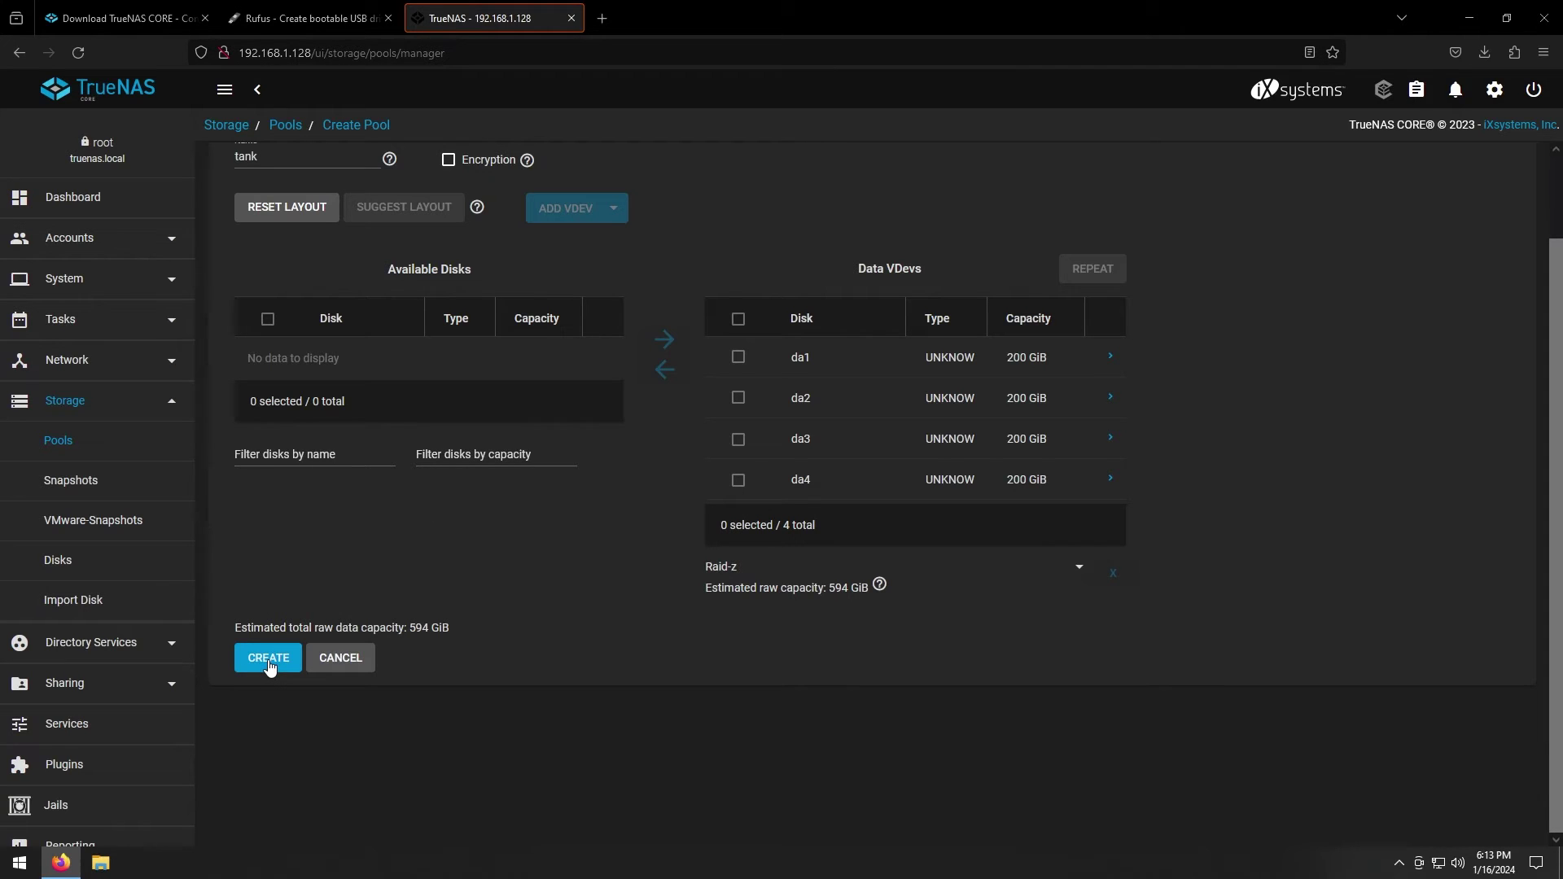
click(270, 666)
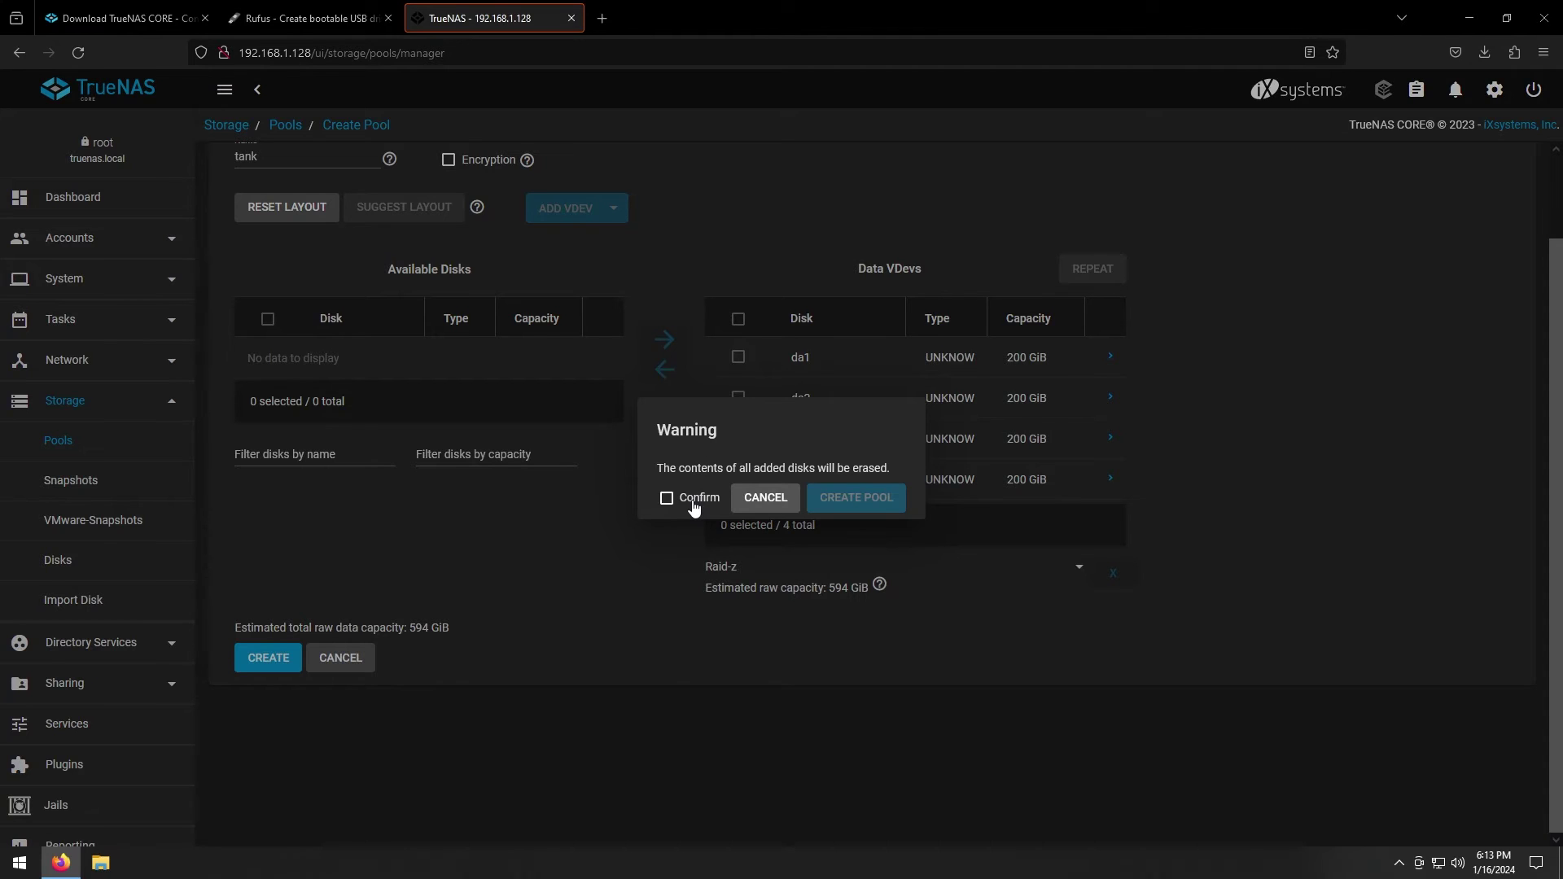
click(693, 506)
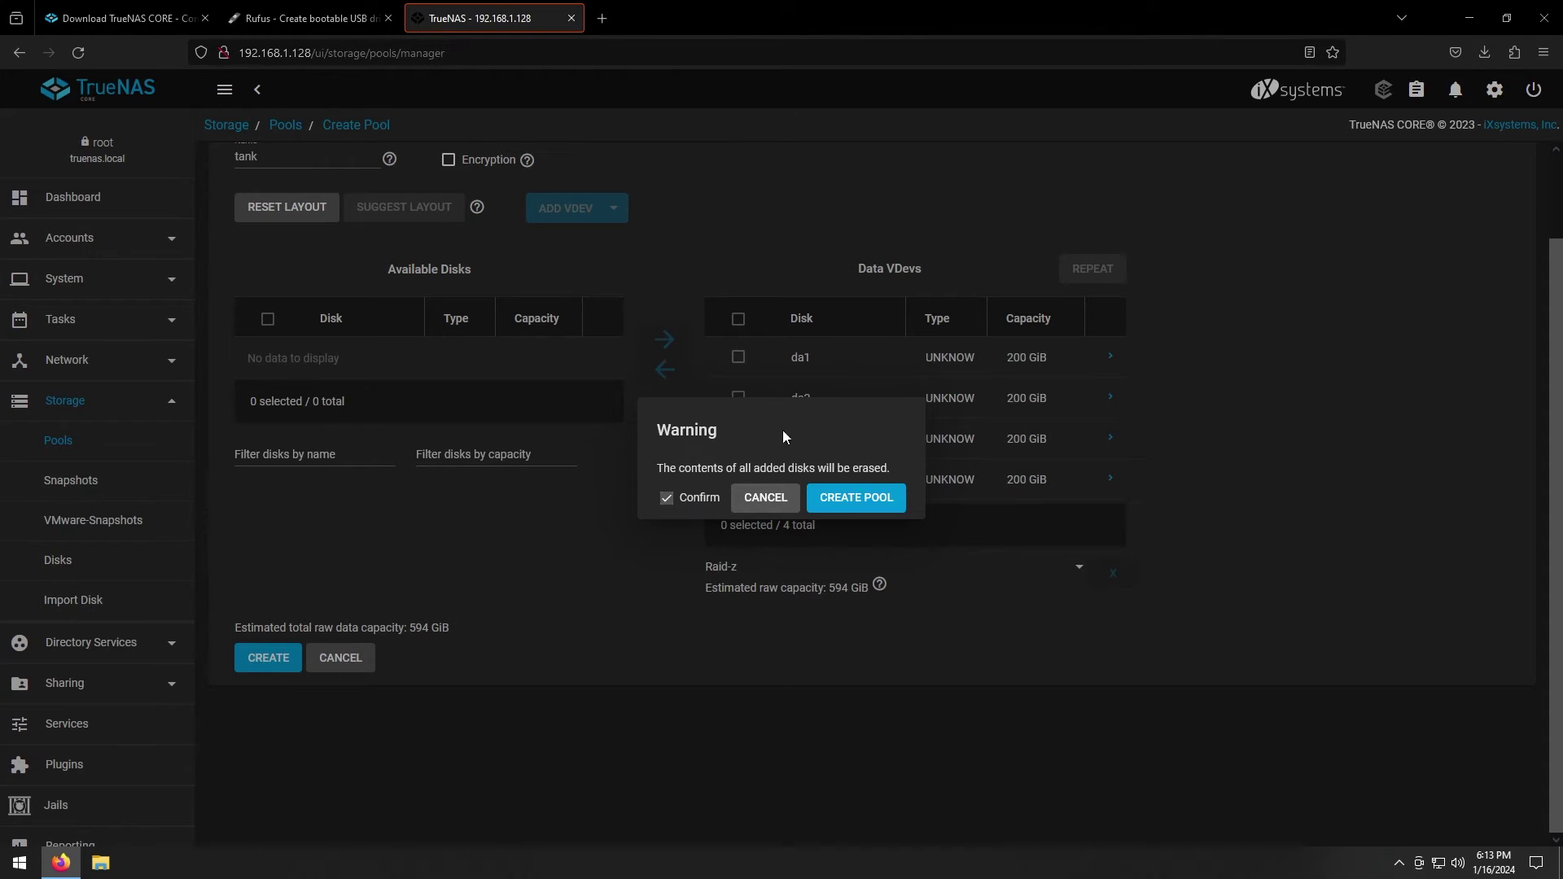
click(862, 504)
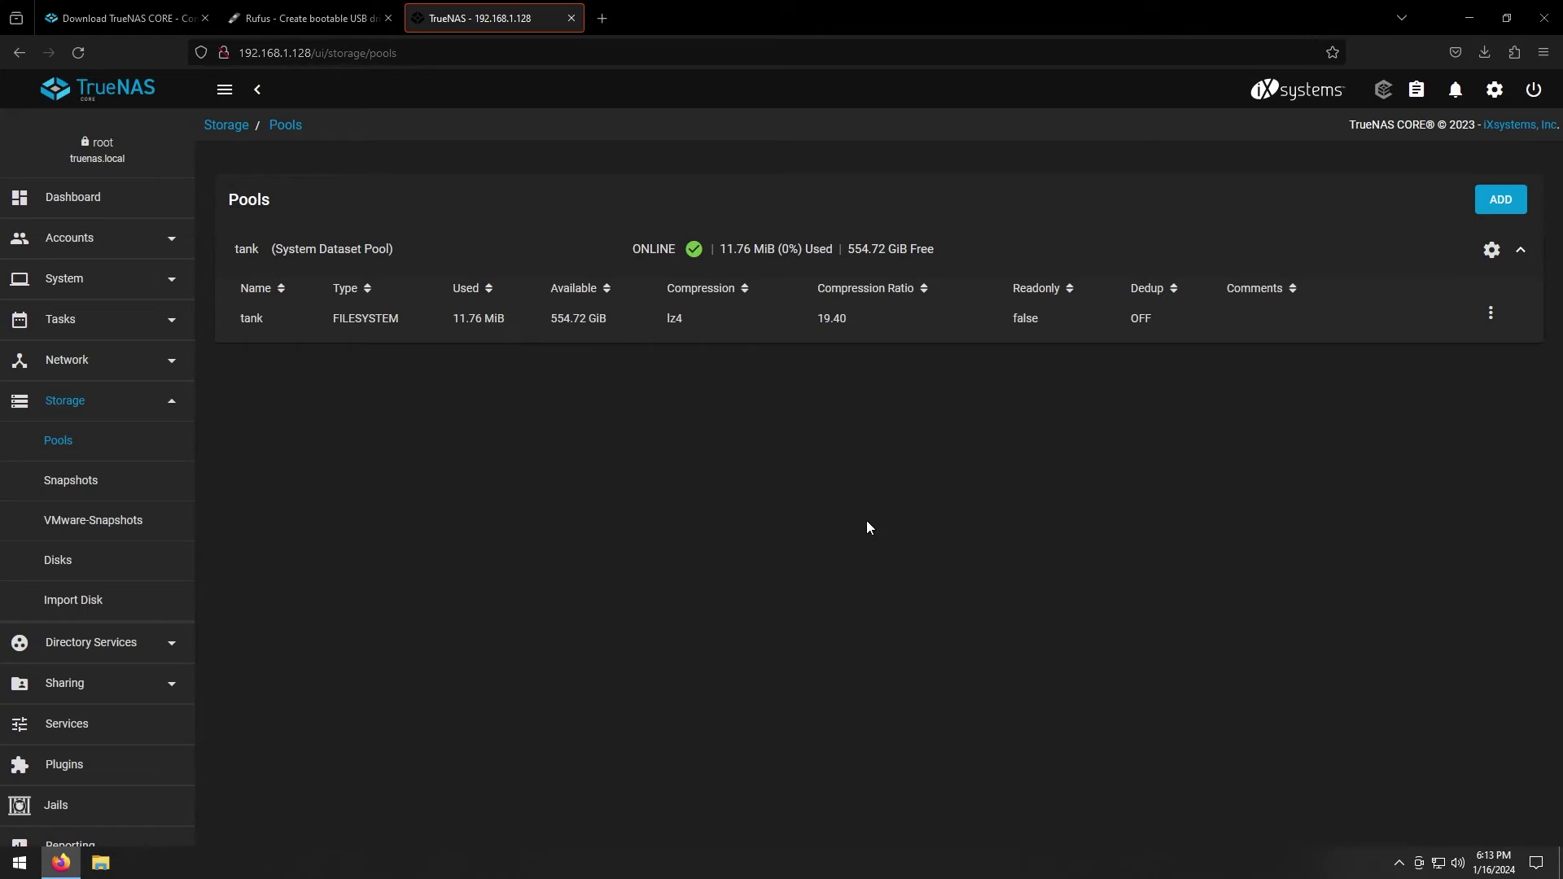
Add a dataset named 'mainset' under the tank pool and save it
click(941, 324)
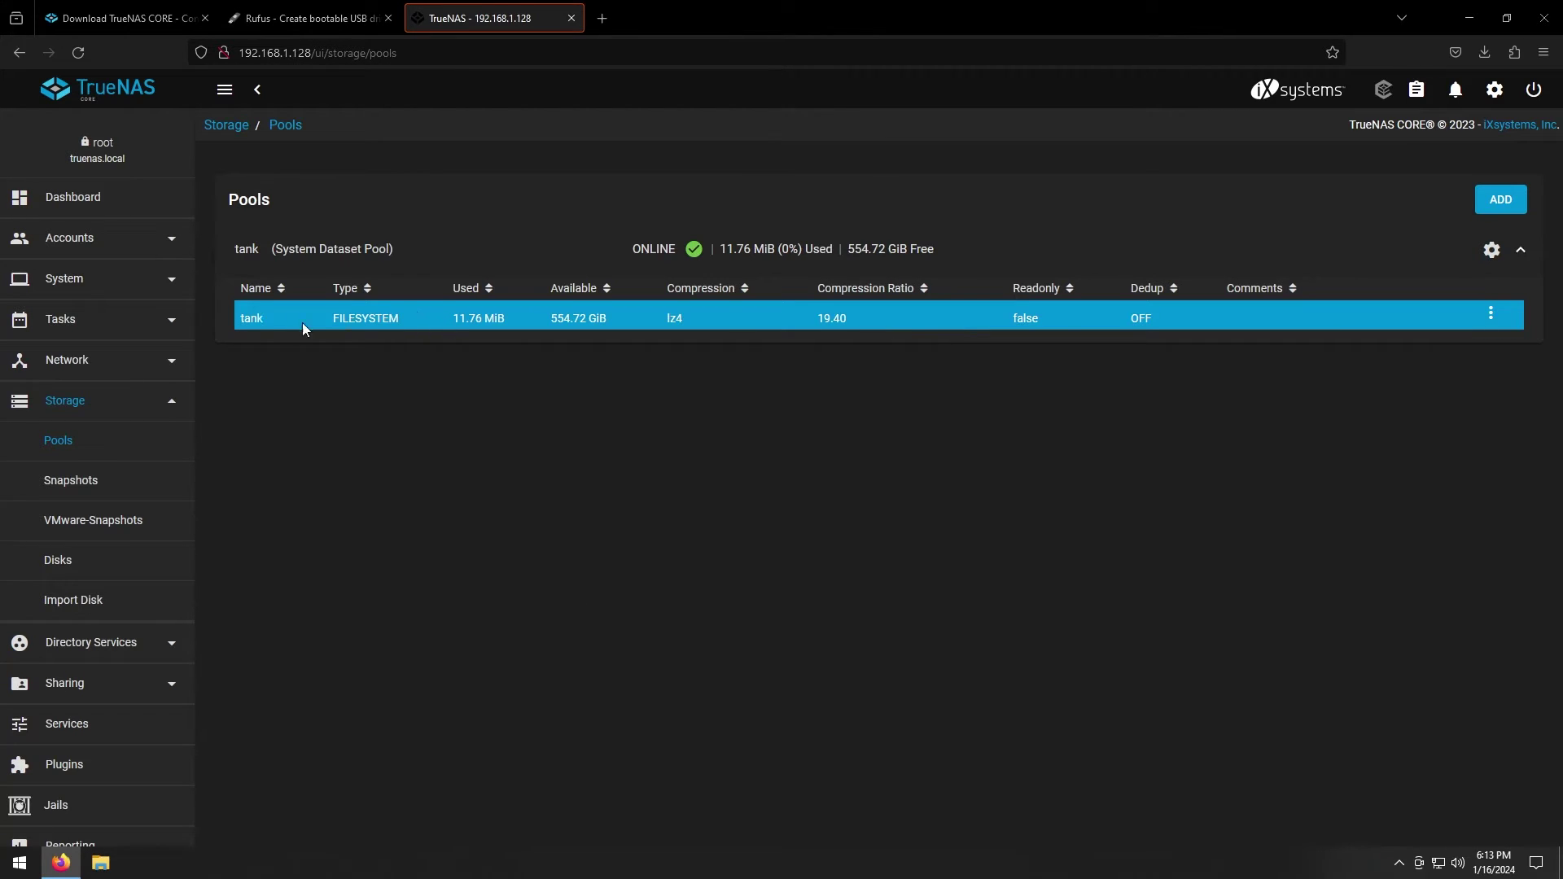
click(1491, 316)
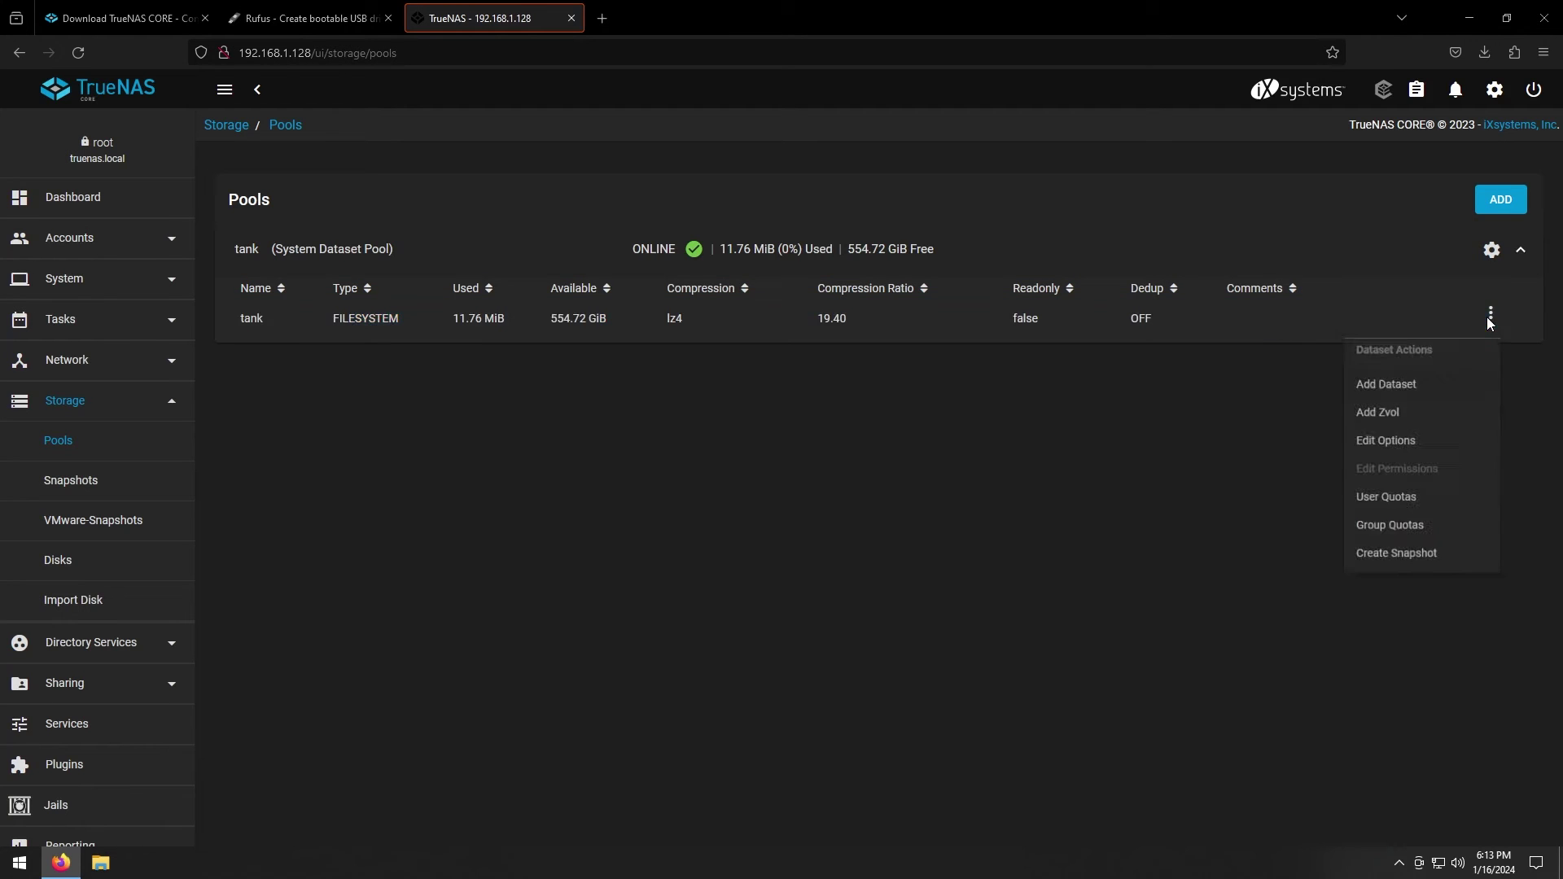
click(1386, 389)
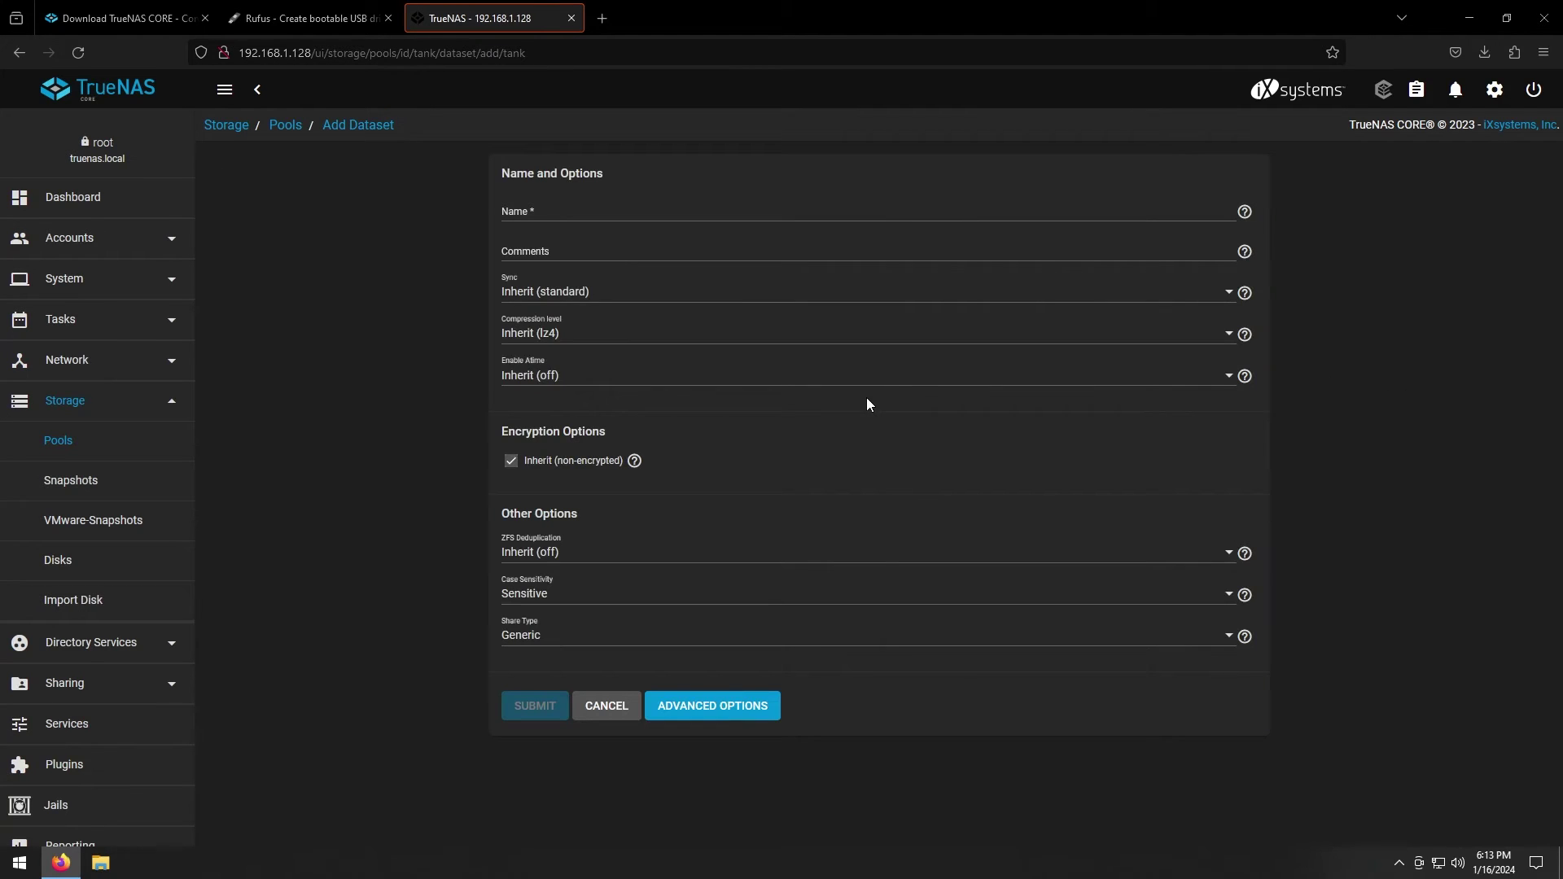
click(547, 213)
text(main)
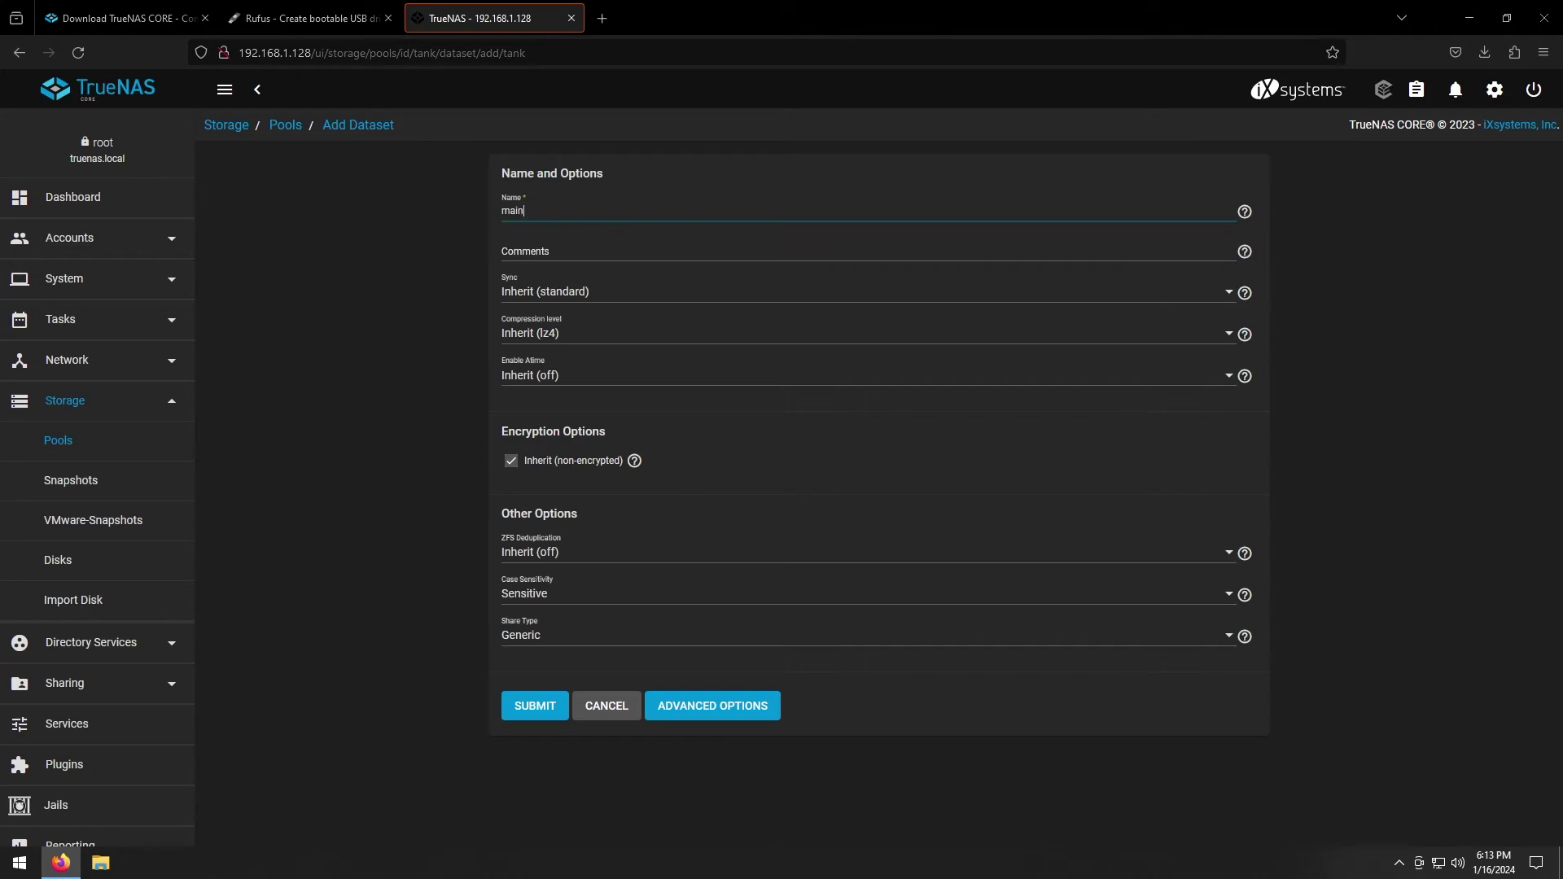
text(set)
click(538, 710)
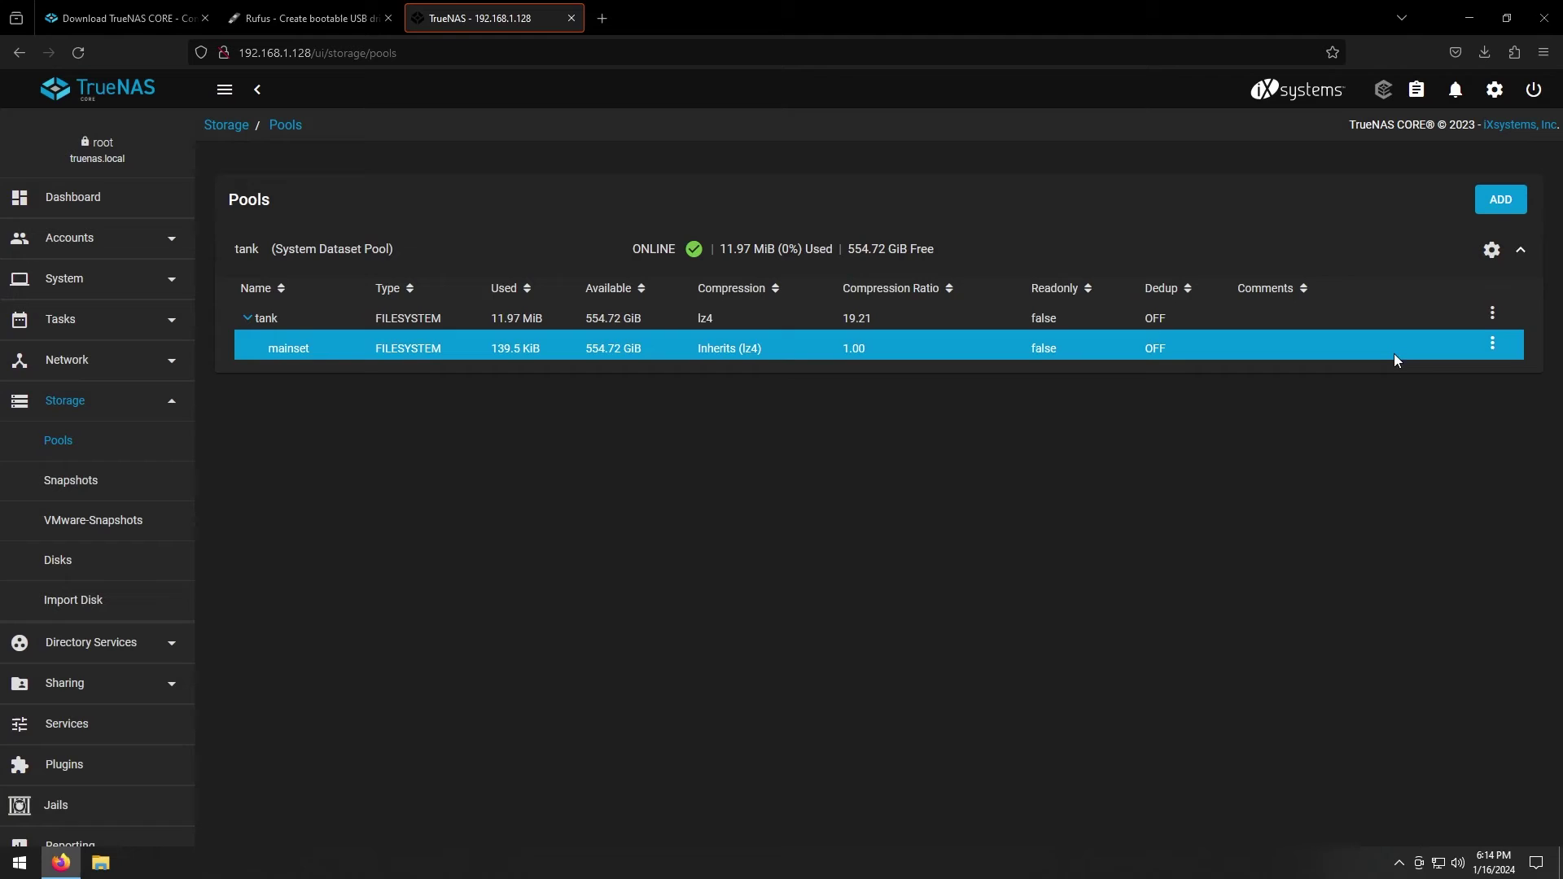
Add a nested dataset named 'youtube' inside mainset and save it
click(1493, 346)
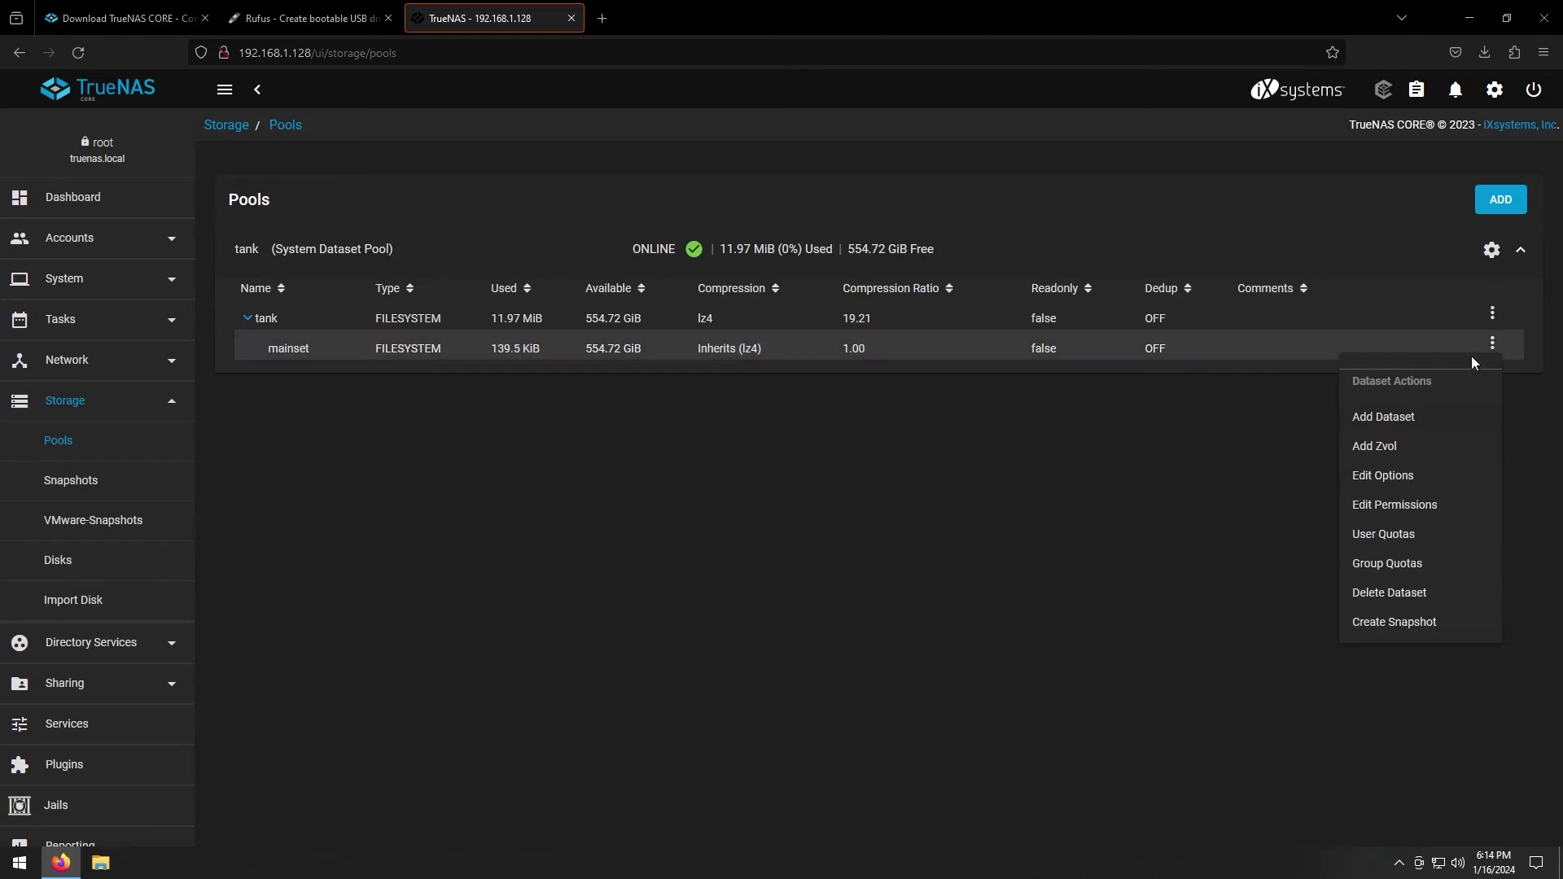
click(1396, 423)
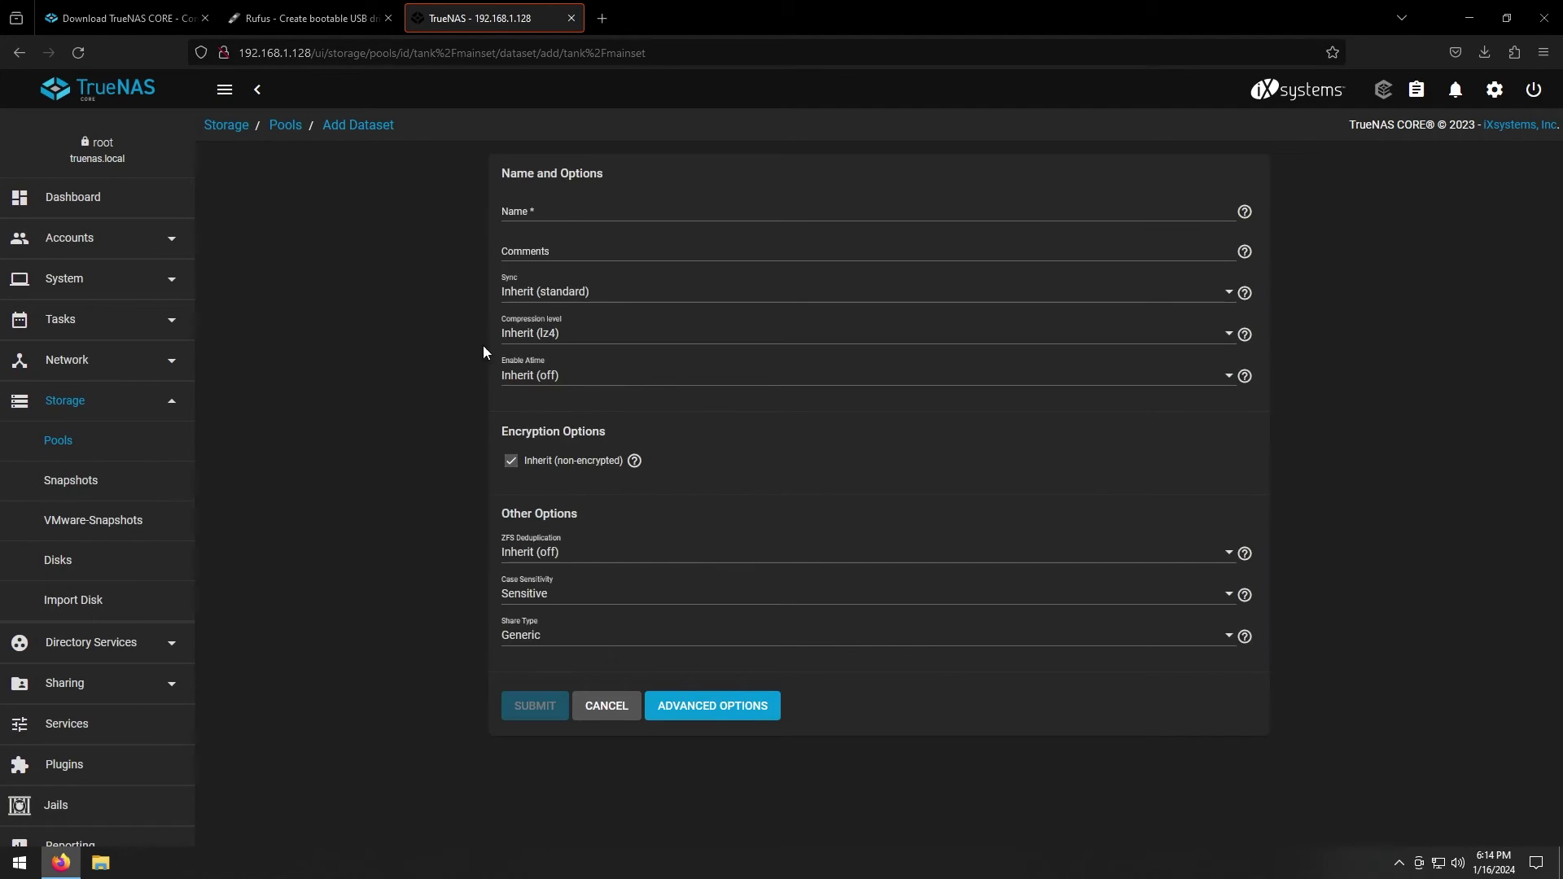
click(567, 210)
text(youtube)
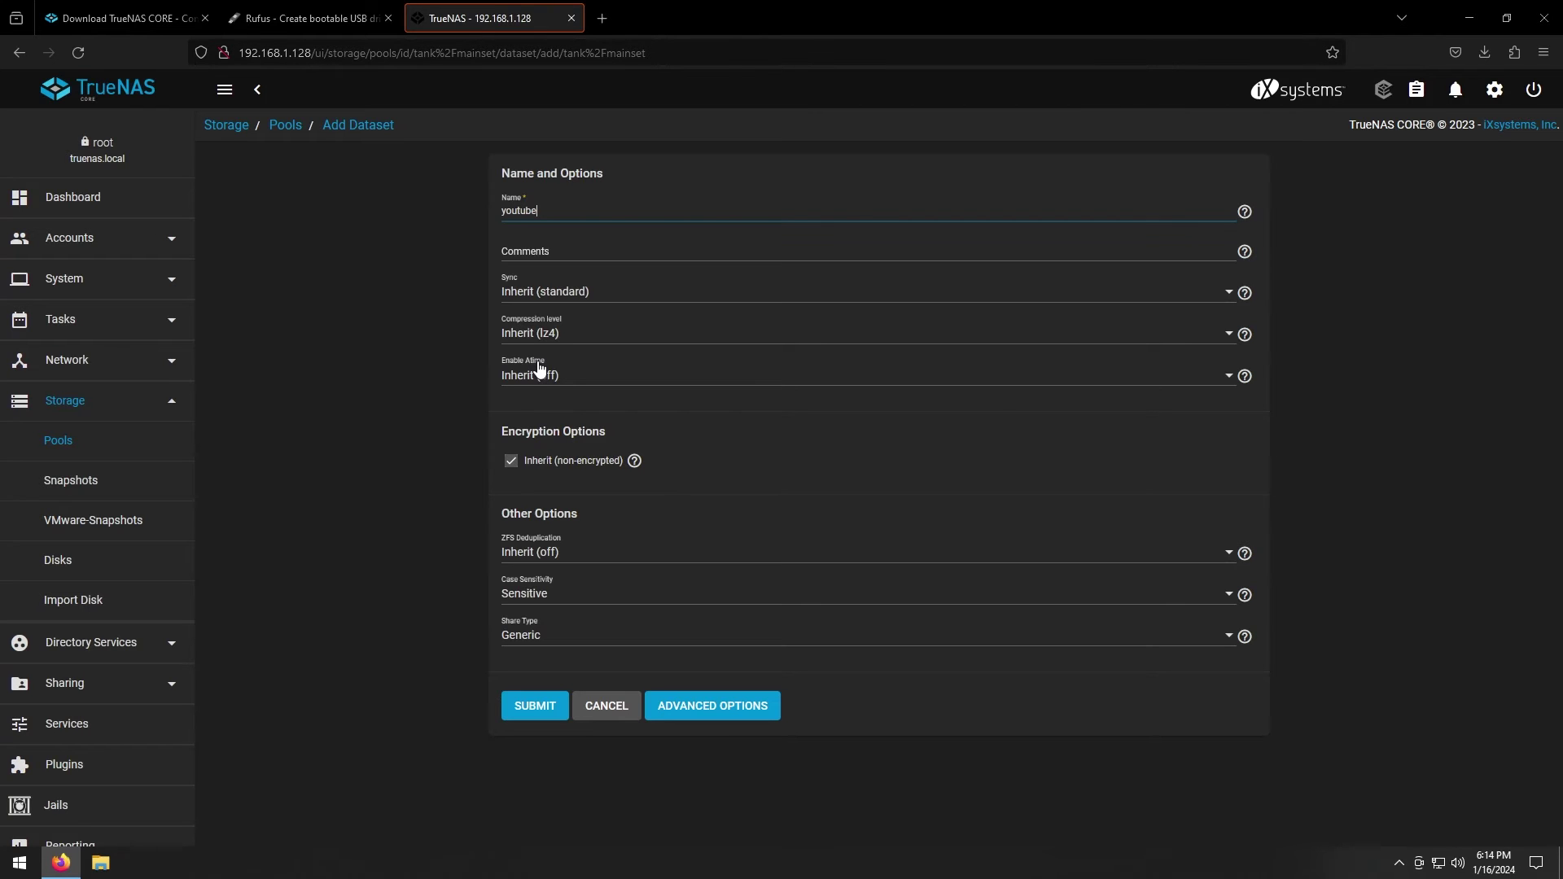
click(545, 712)
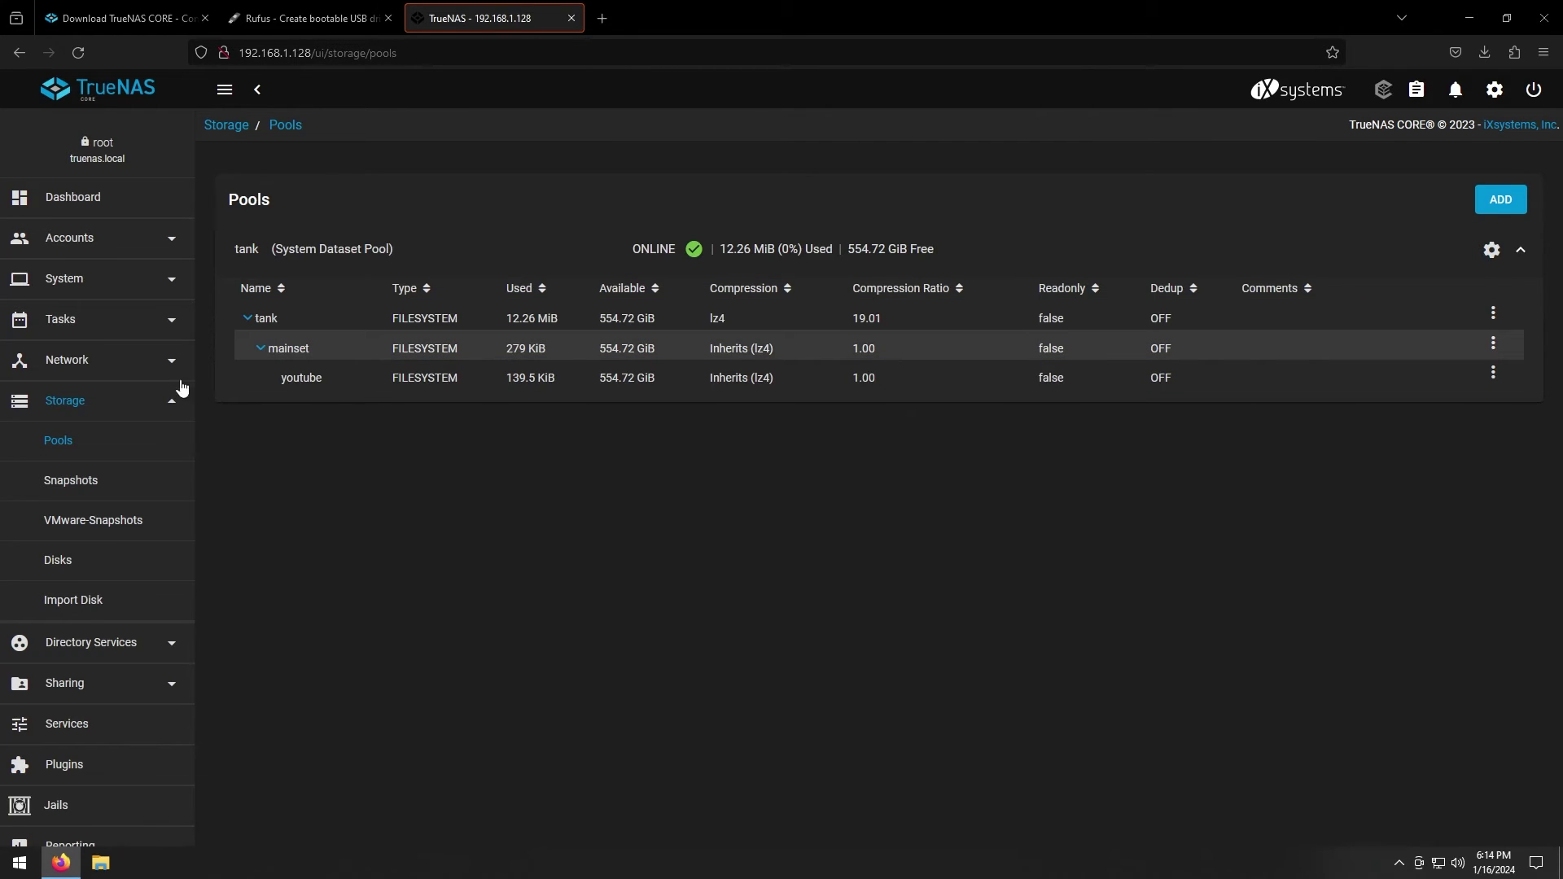
Create a group named 'youtube' from Accounts > Groups
click(87, 241)
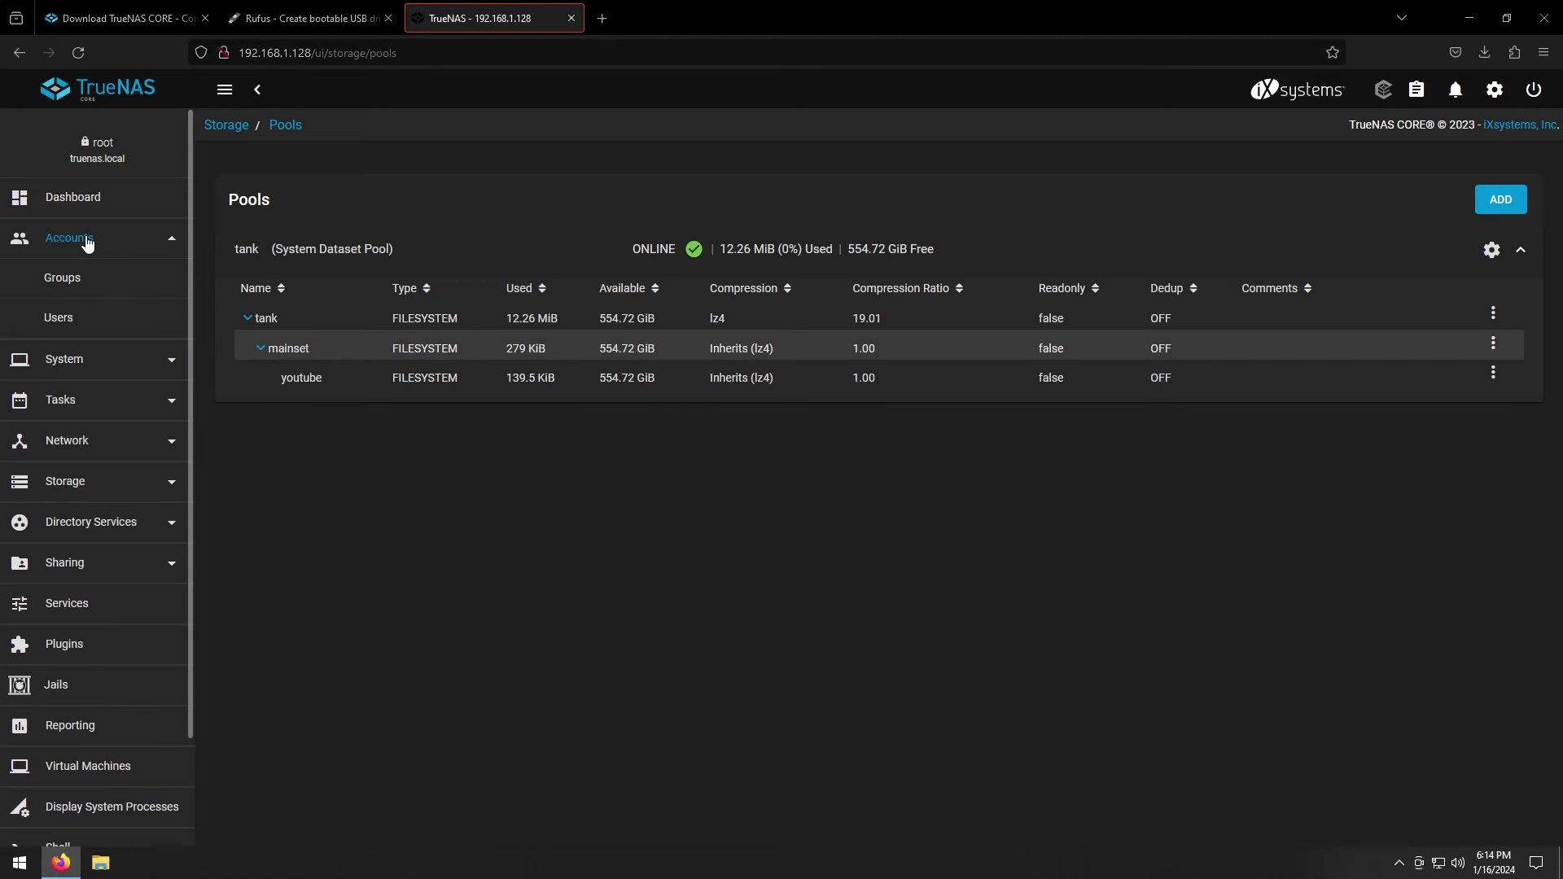
click(65, 279)
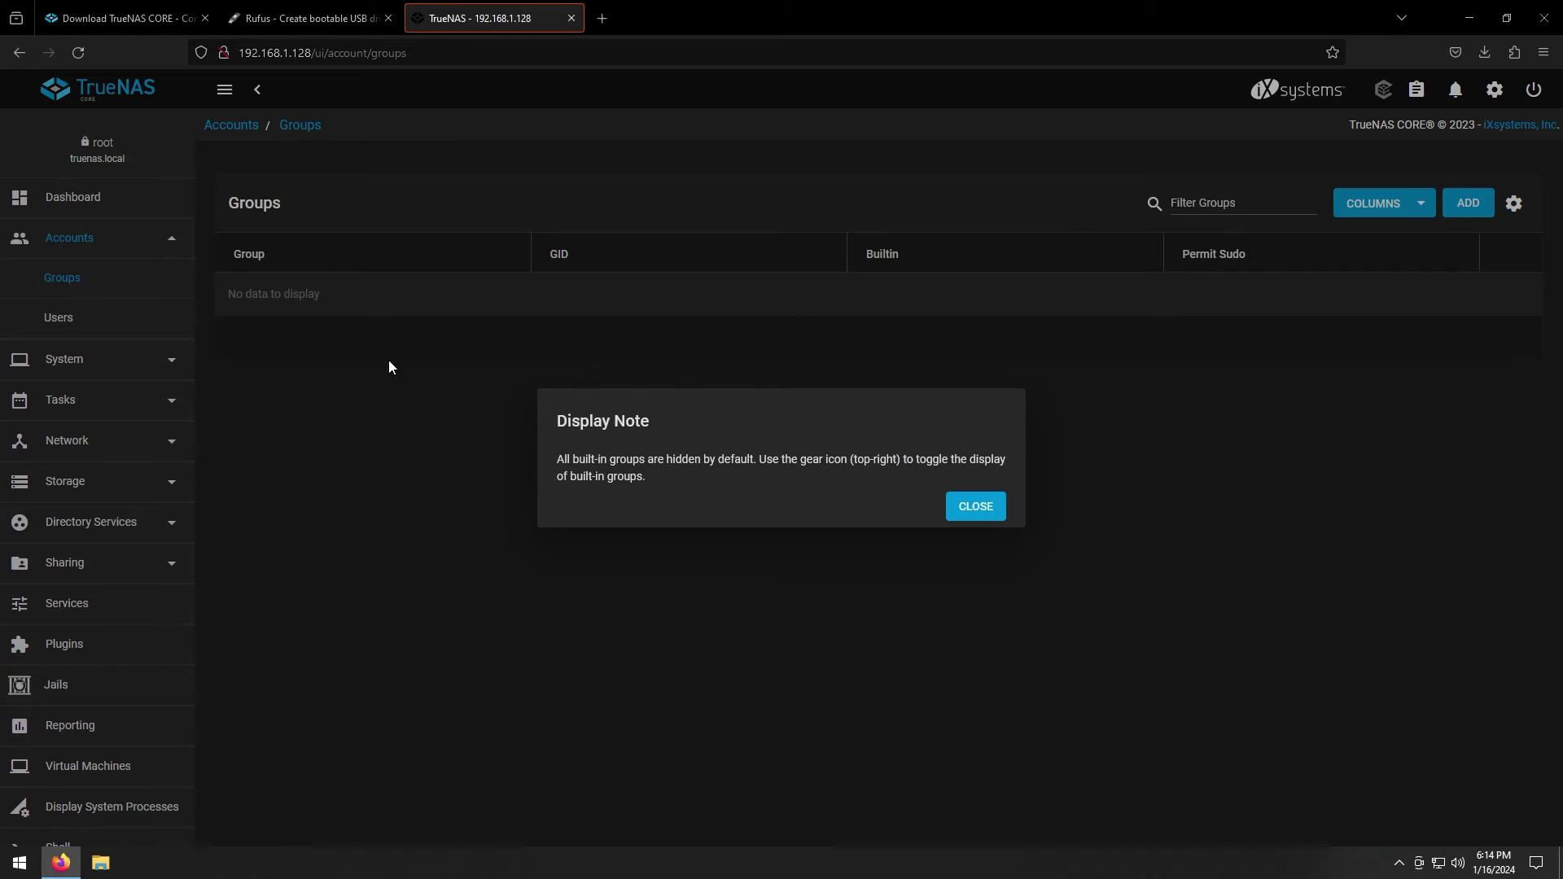
click(984, 511)
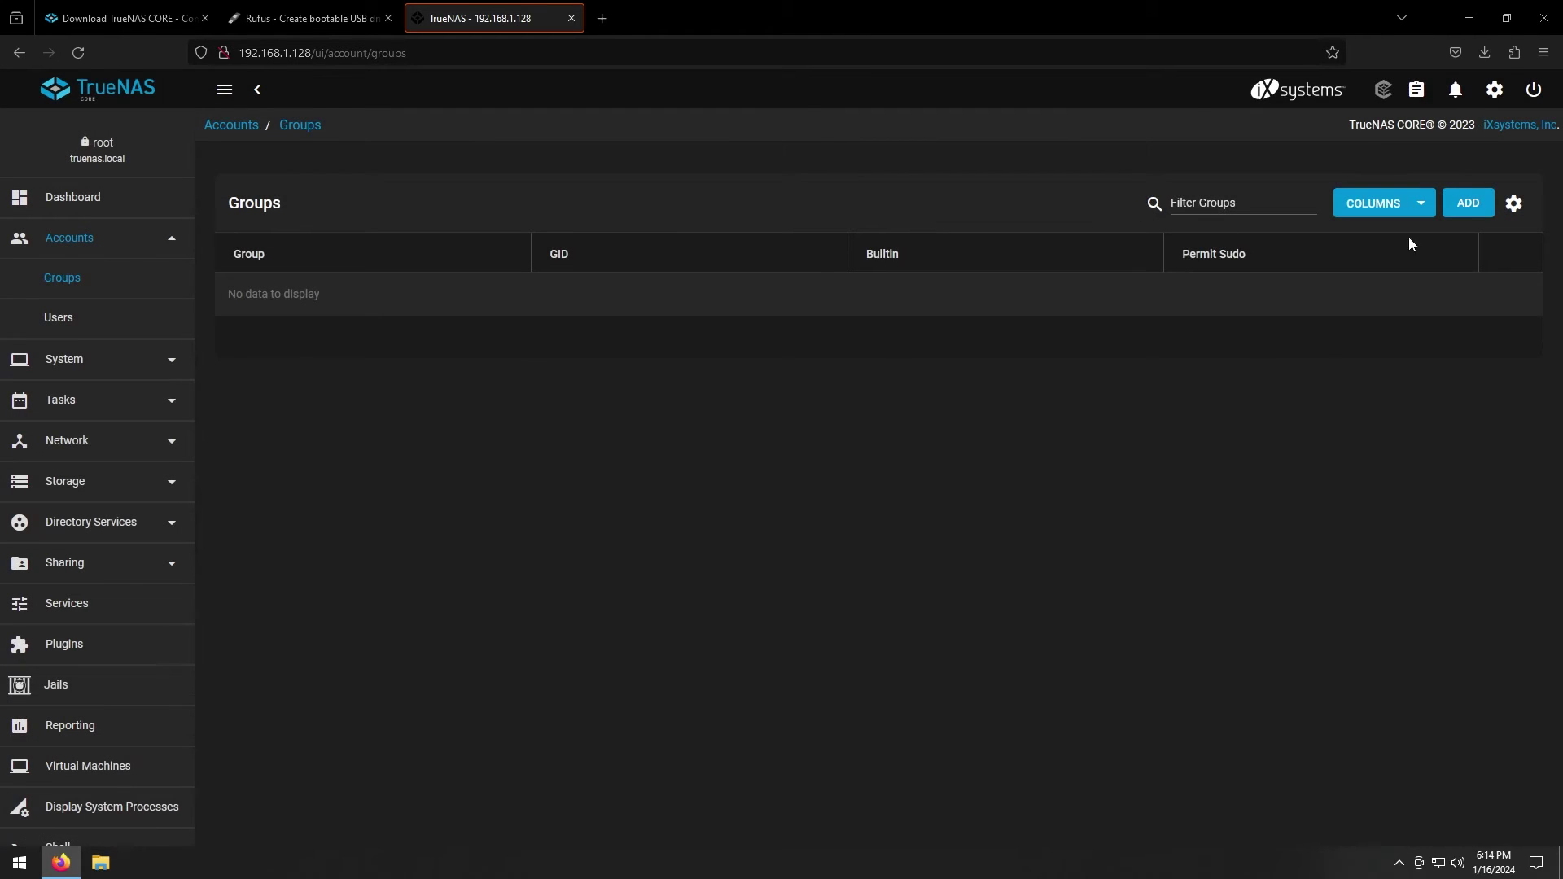
click(1469, 204)
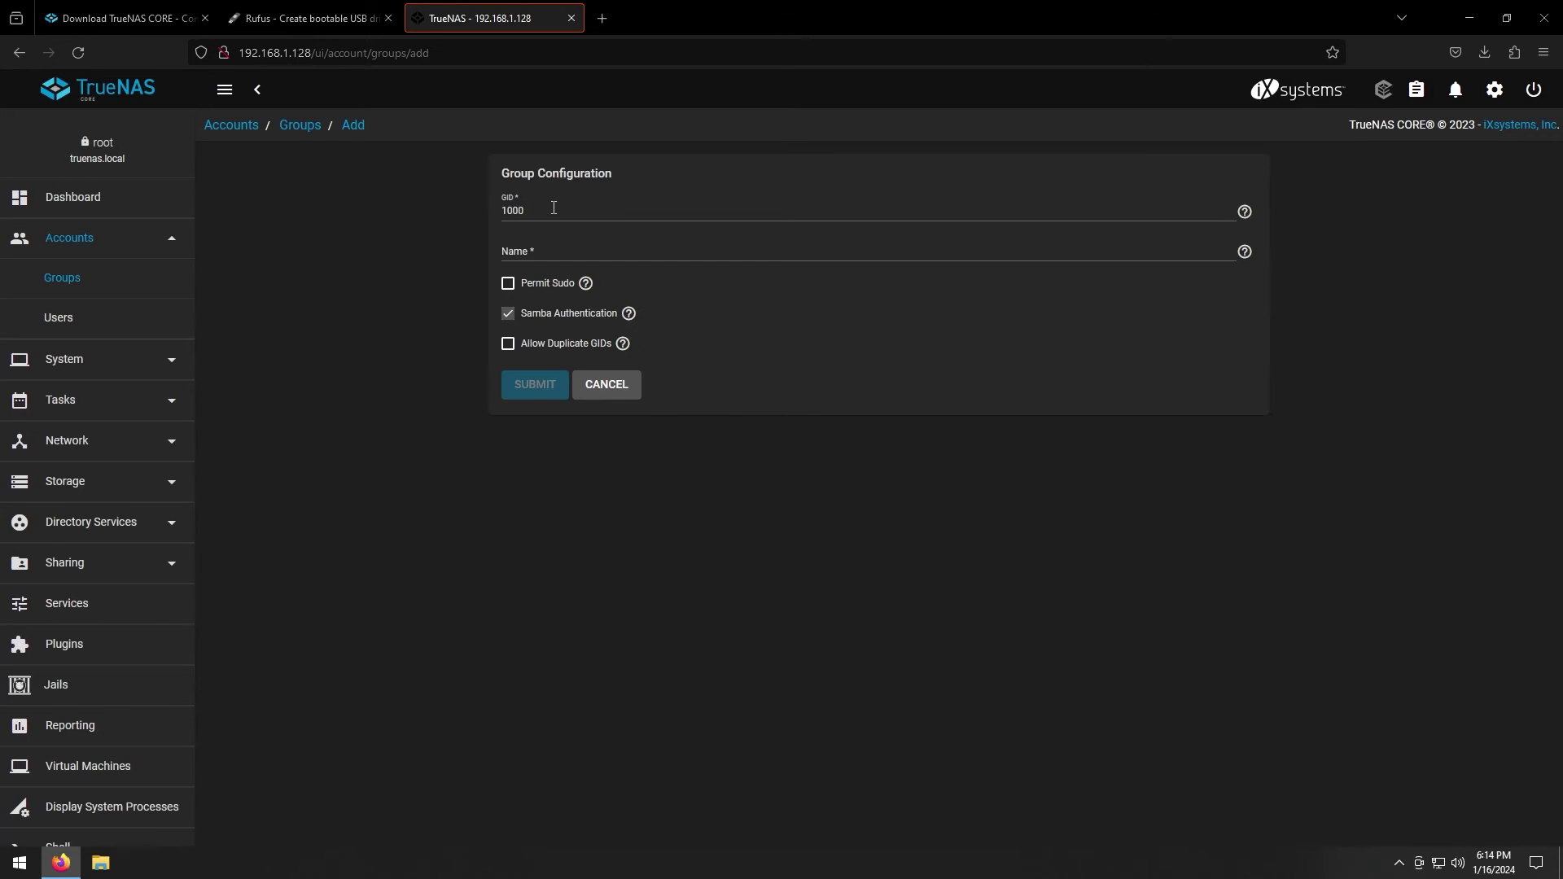
click(548, 249)
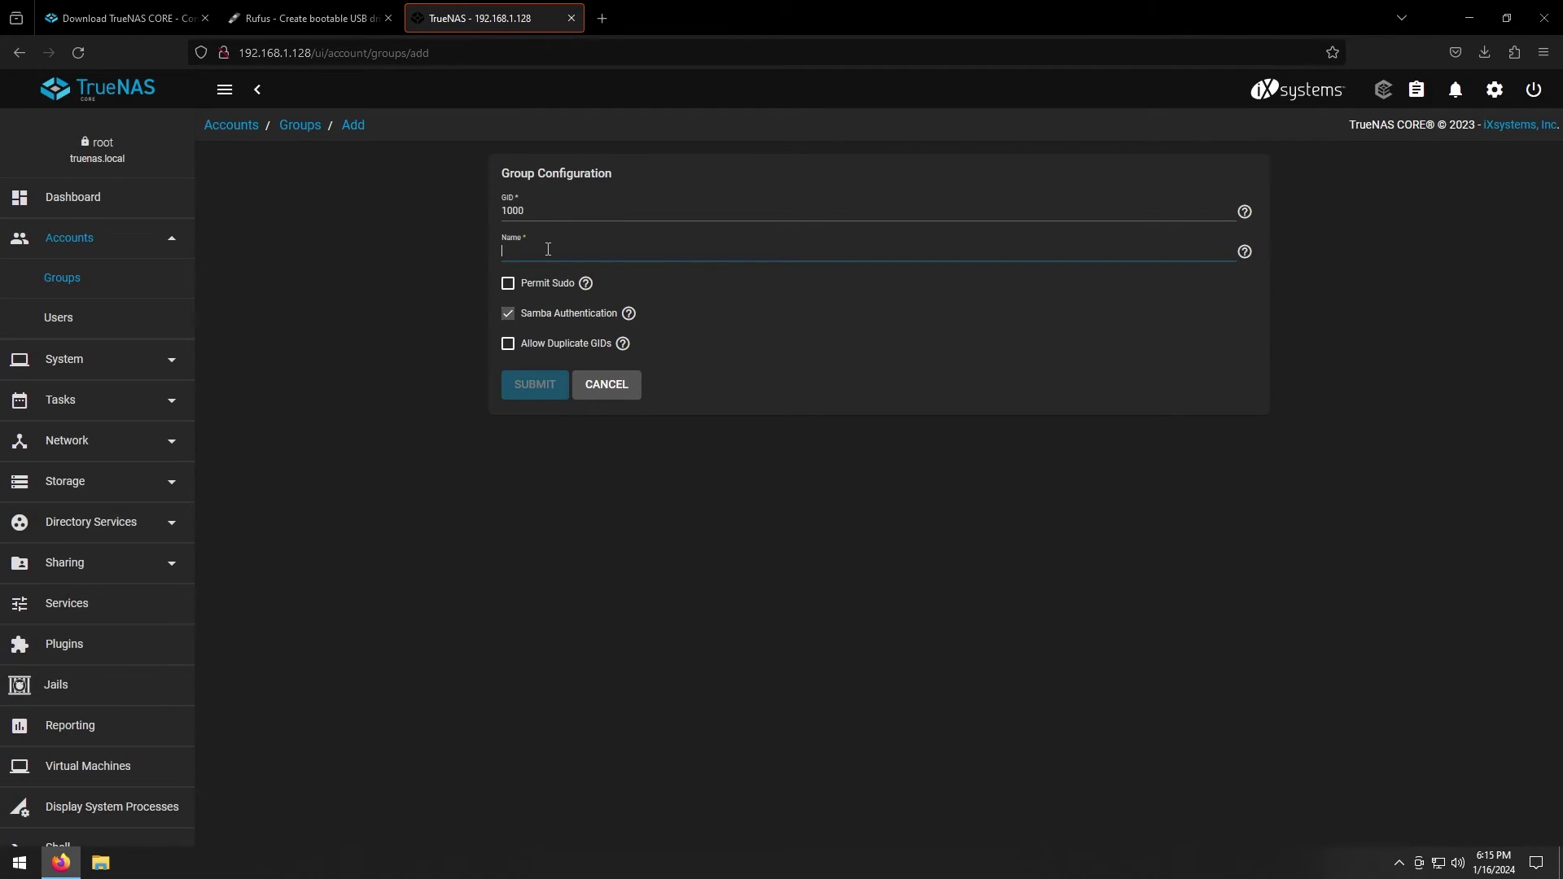
text(youtube)
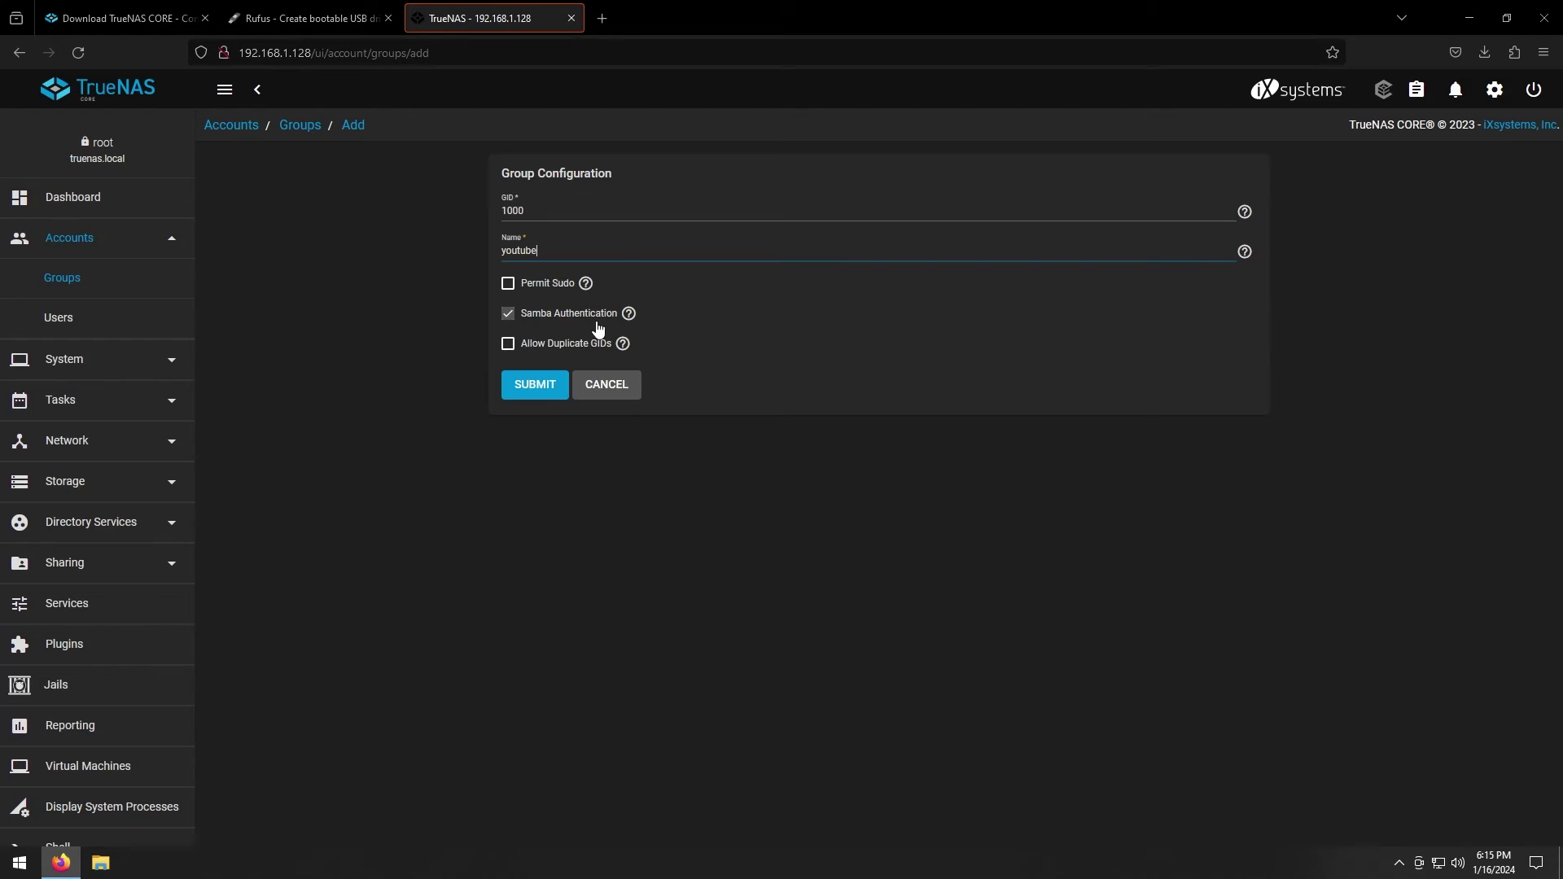
click(544, 384)
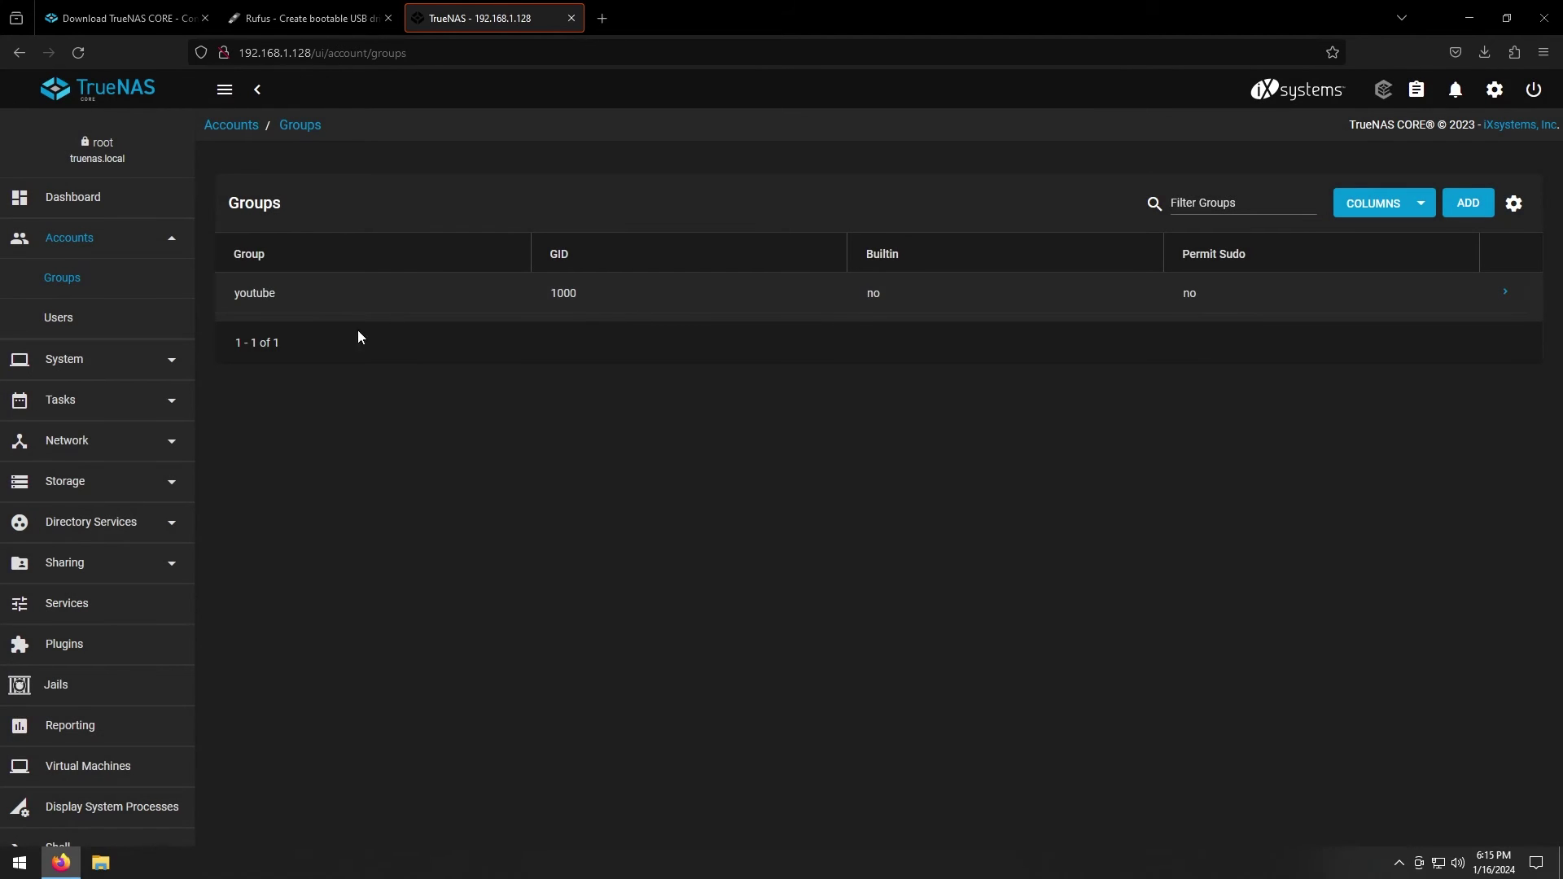
Start a new user in Accounts > Users, entering the user's full name and password
click(59, 319)
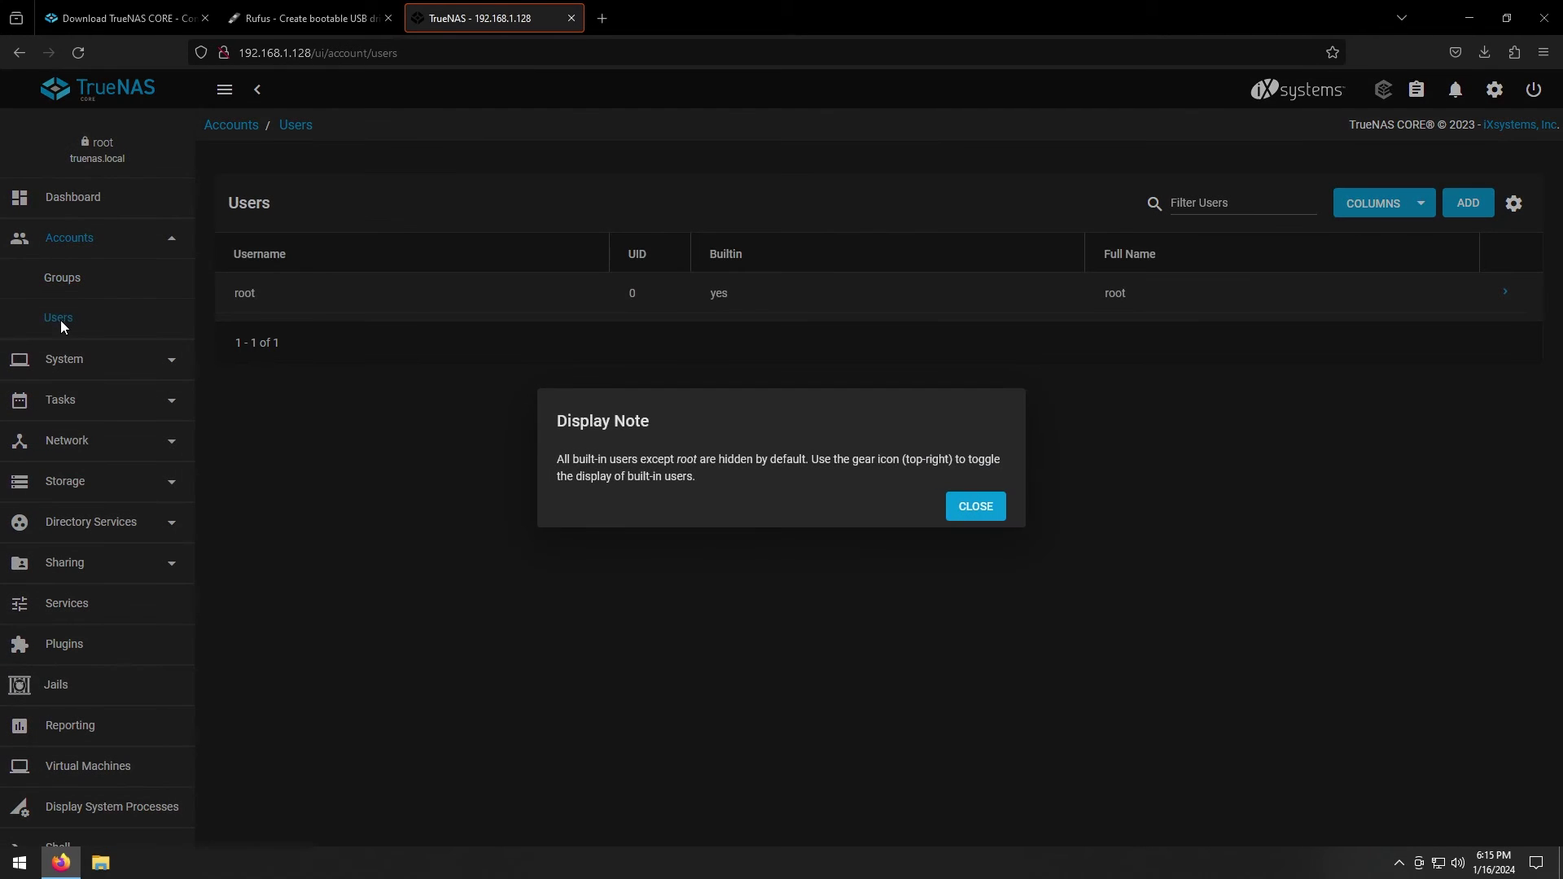
click(981, 515)
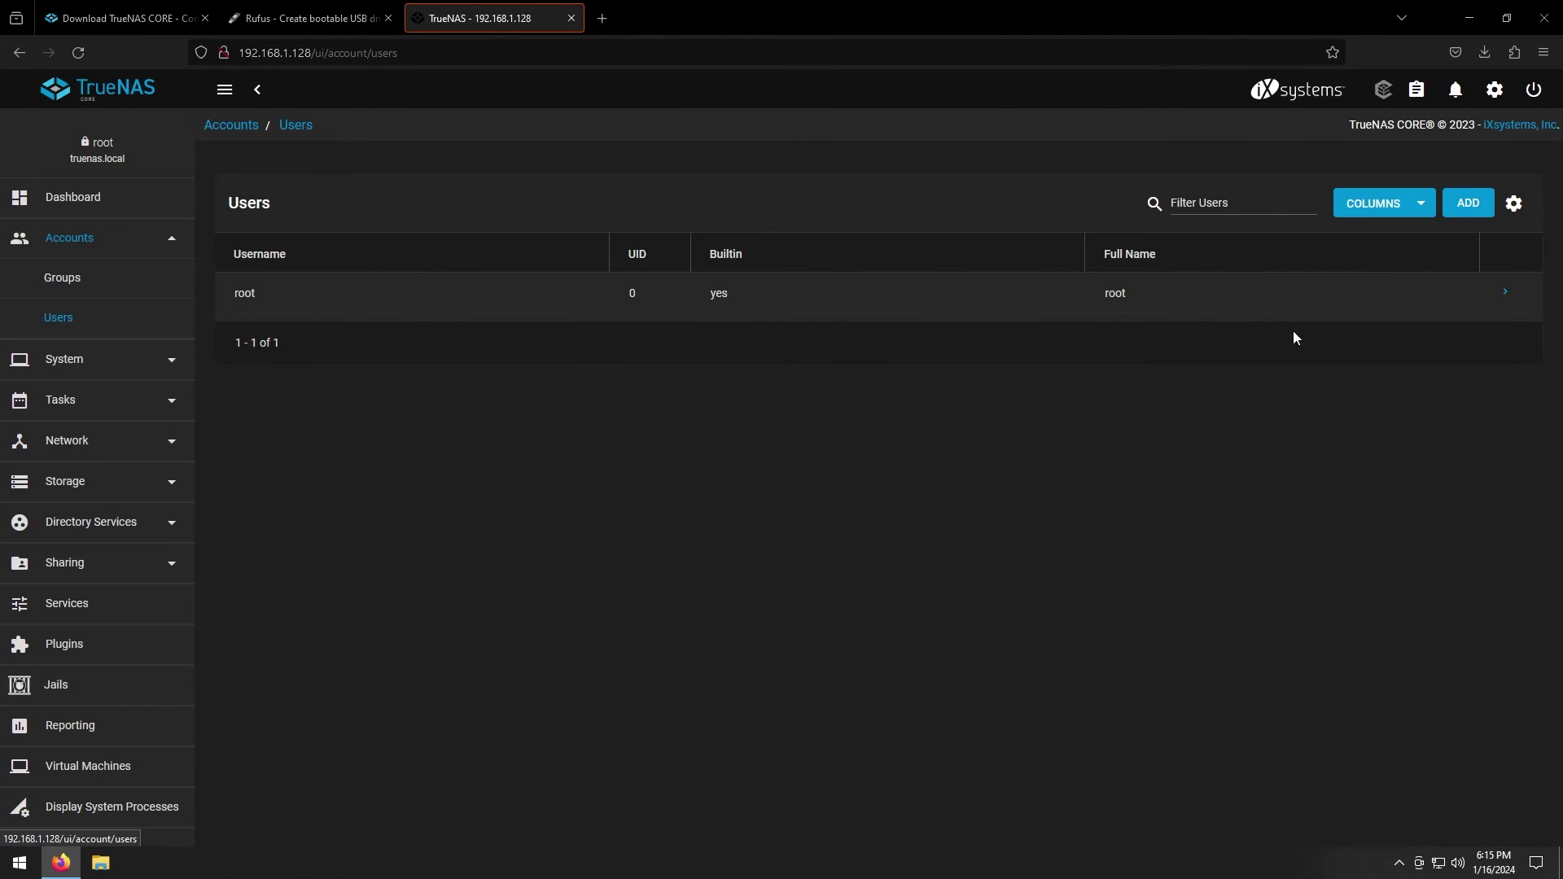
click(1473, 212)
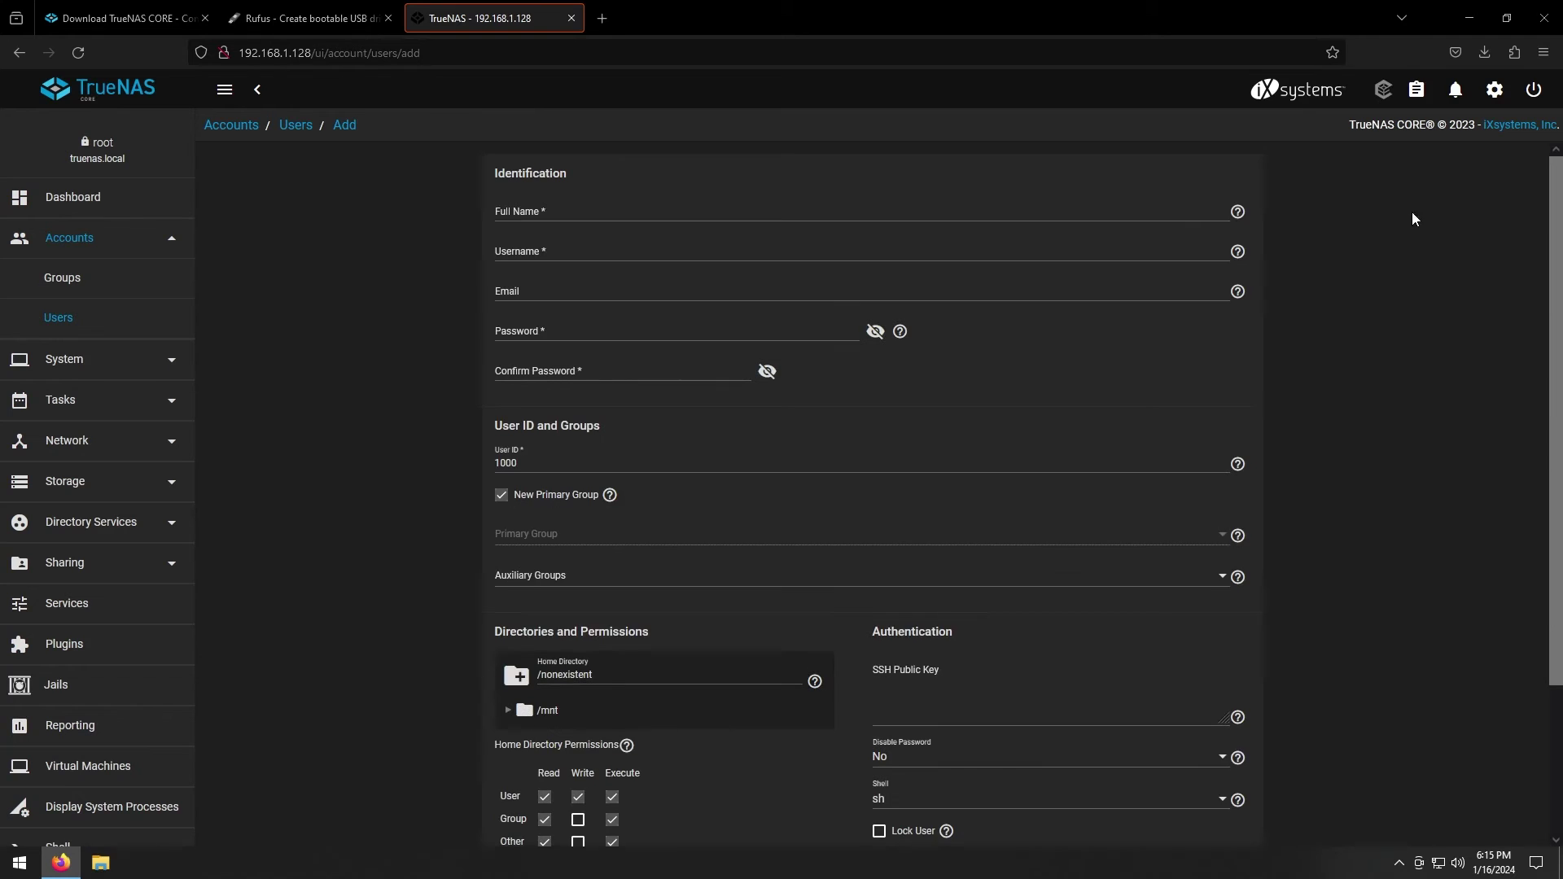
click(550, 213)
text(lucian)
key(Tab)
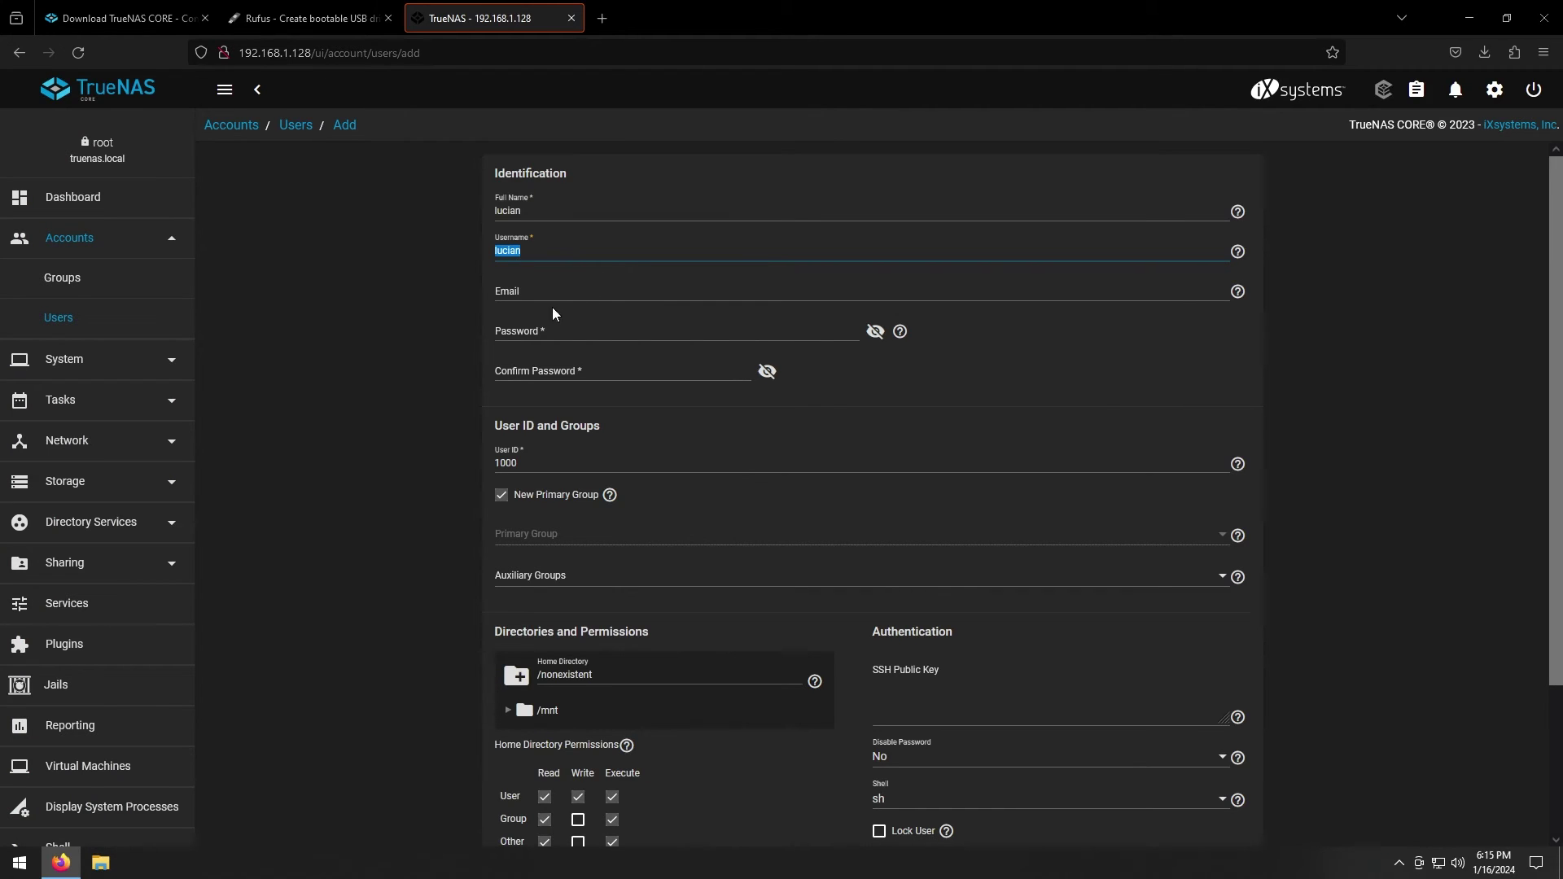
click(723, 334)
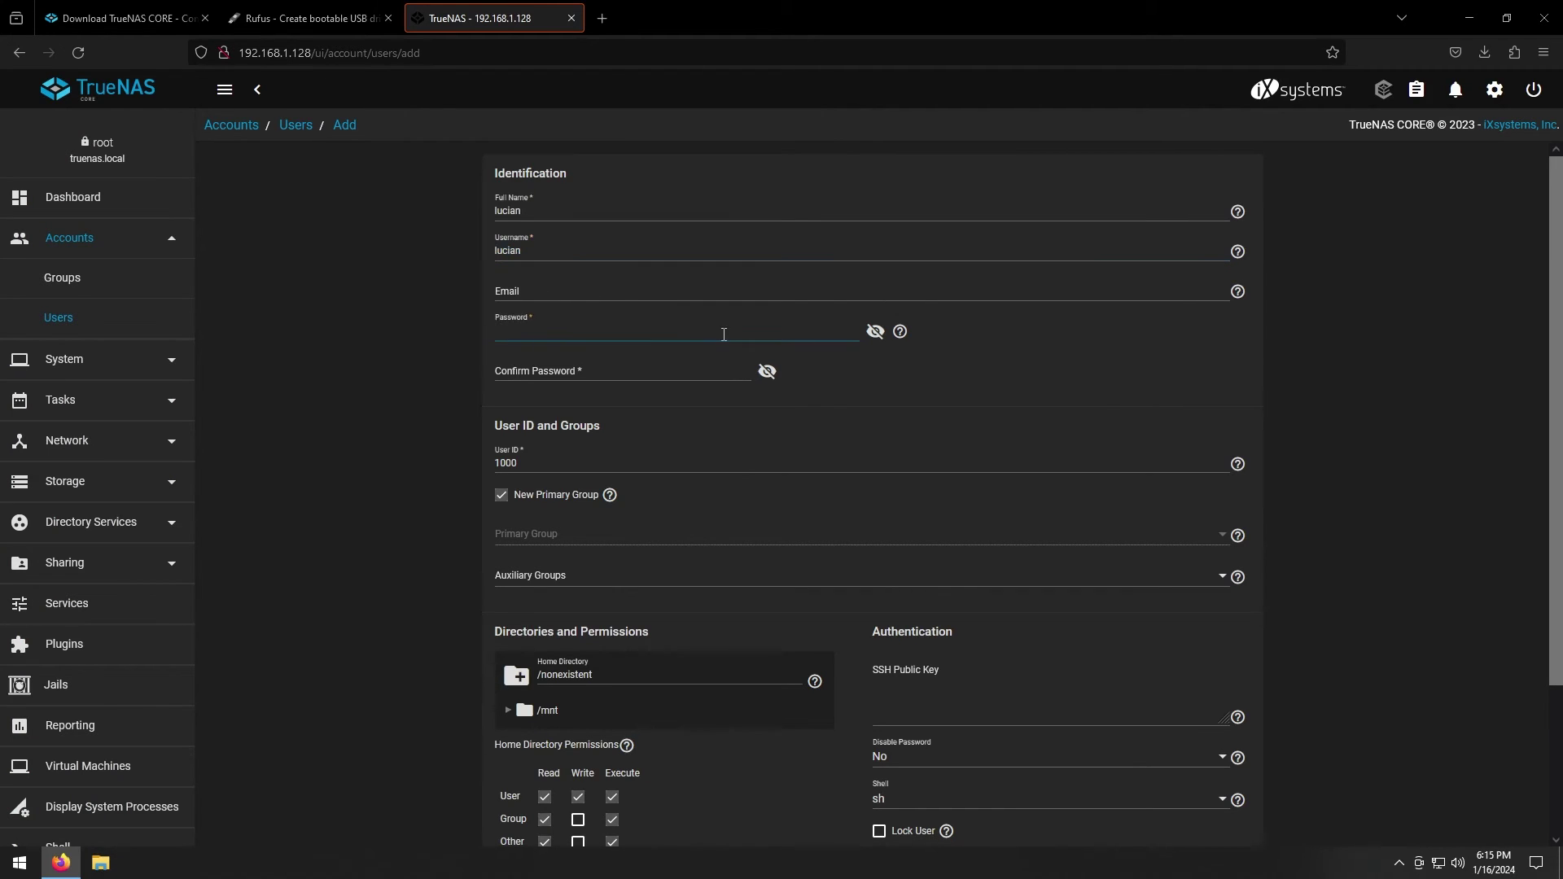
key(Tab)
key(Tab)
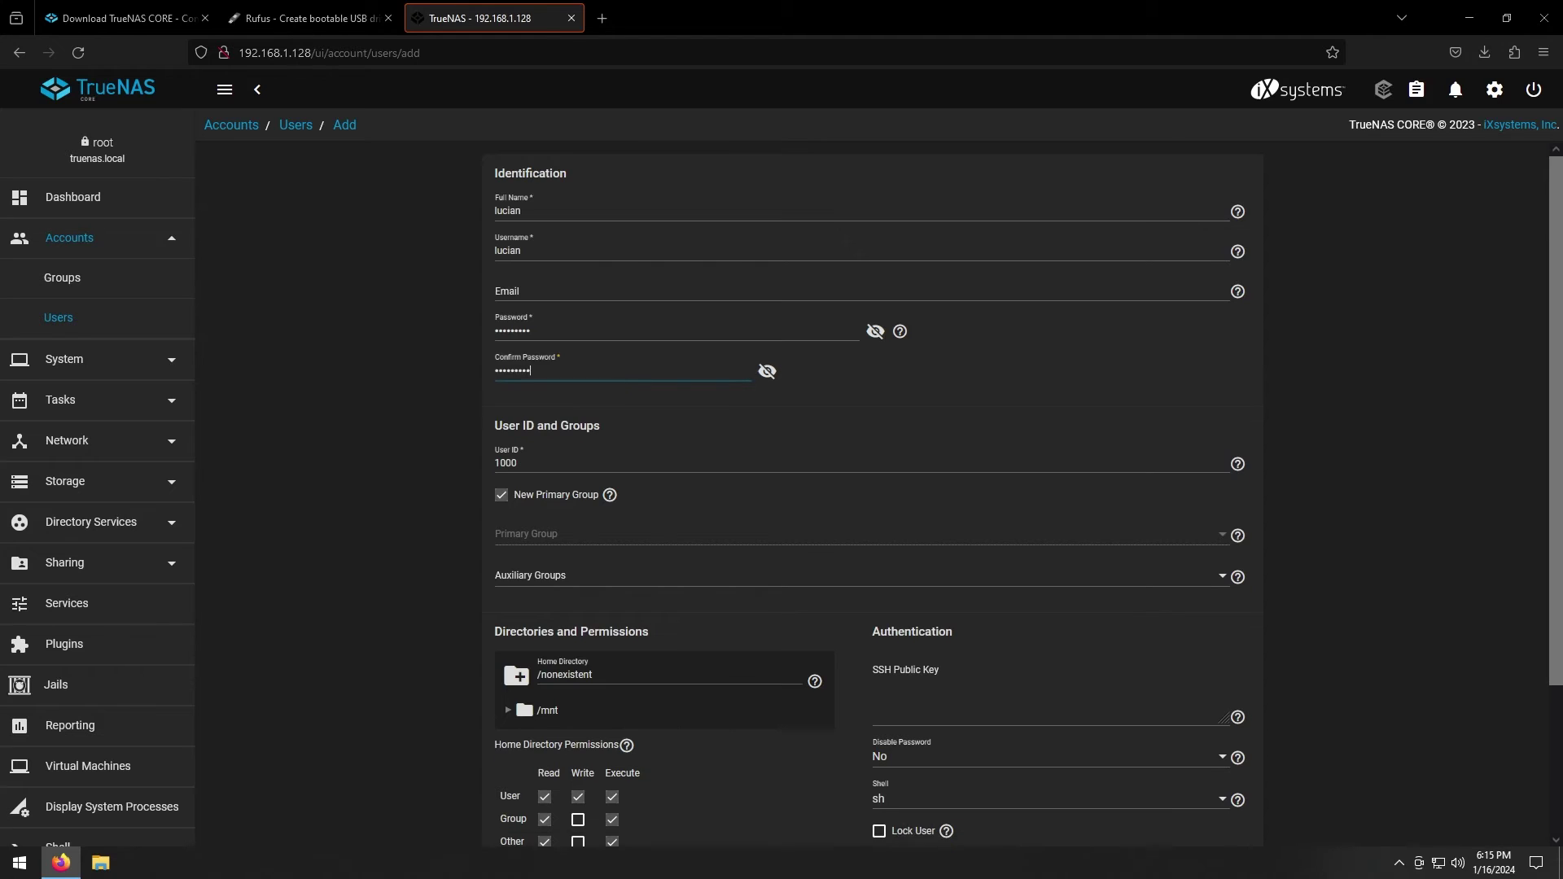
Set the user's primary group to youtube, enable Microsoft Account, and save the user
click(525, 497)
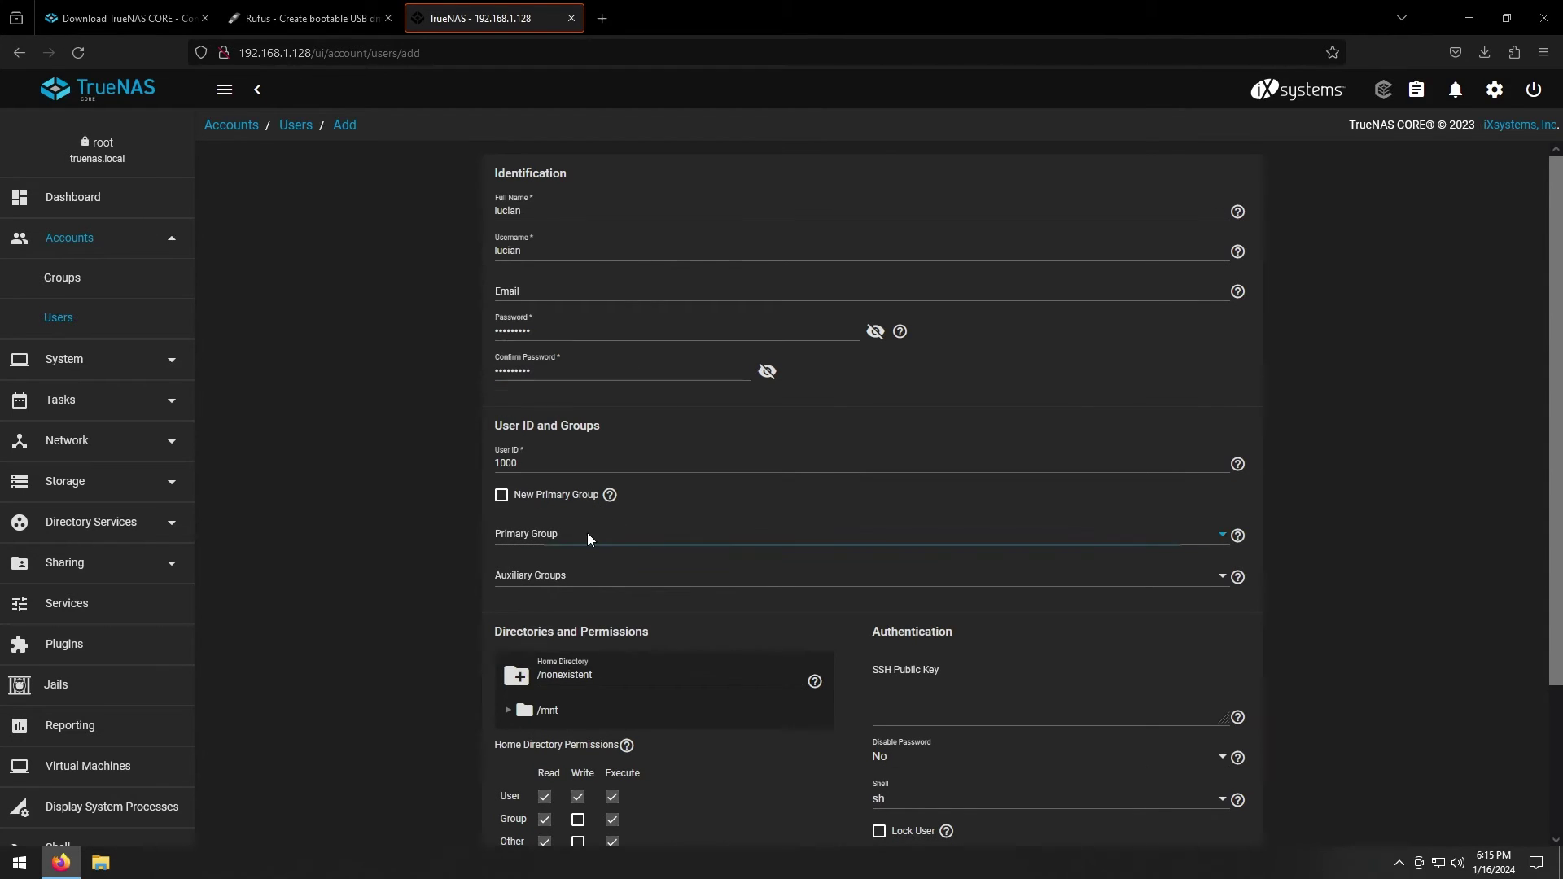
click(590, 542)
scroll(570, 499, down, 5)
scroll(570, 500, down, 3)
click(535, 516)
scroll(638, 609, down, 2)
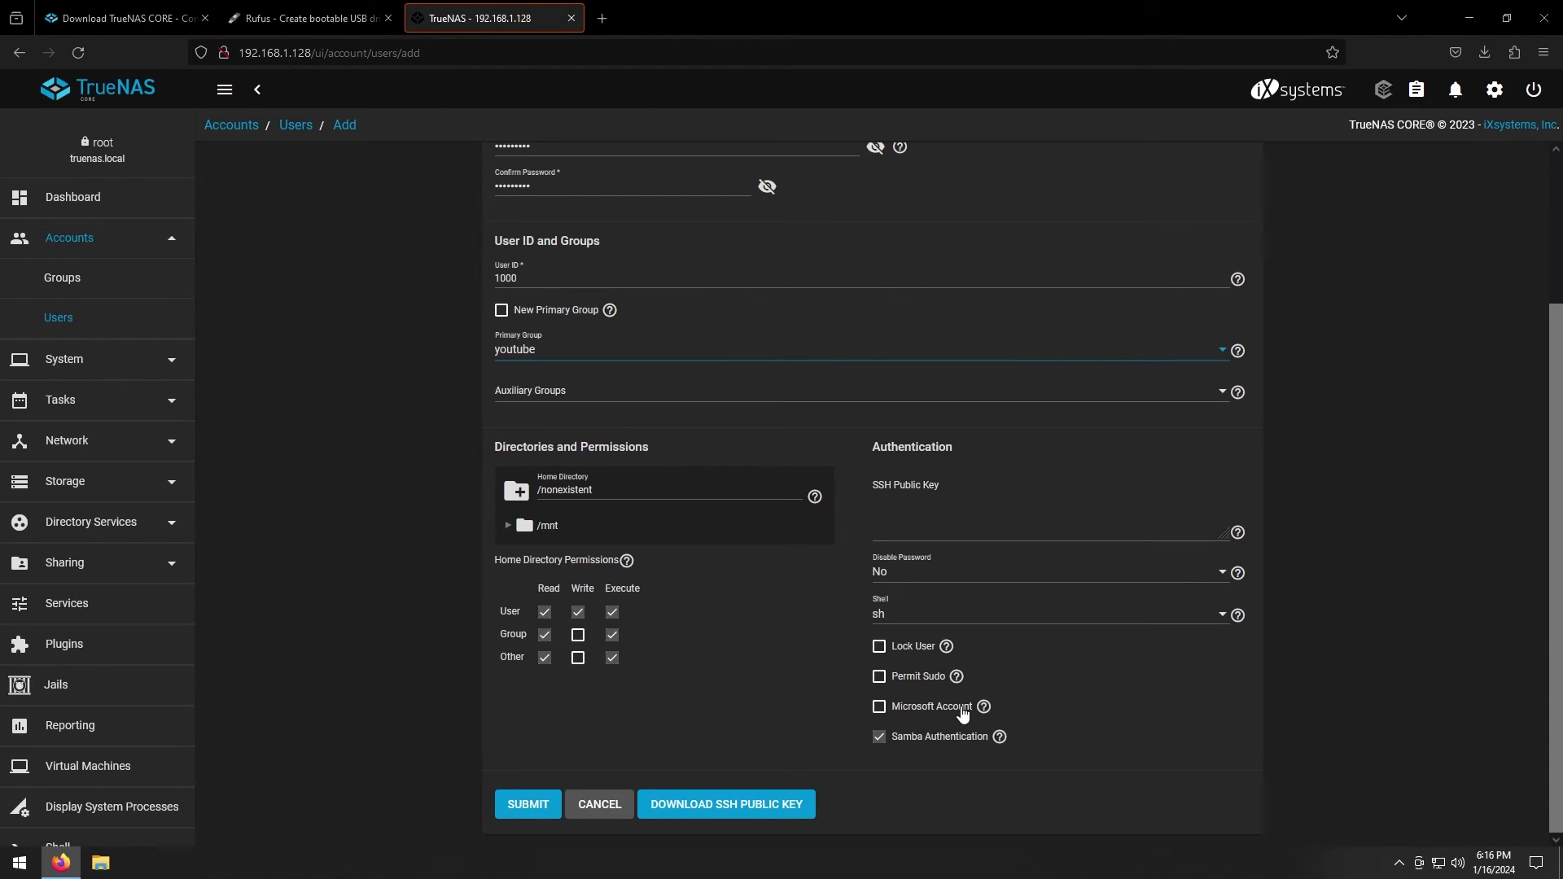
click(934, 708)
click(524, 805)
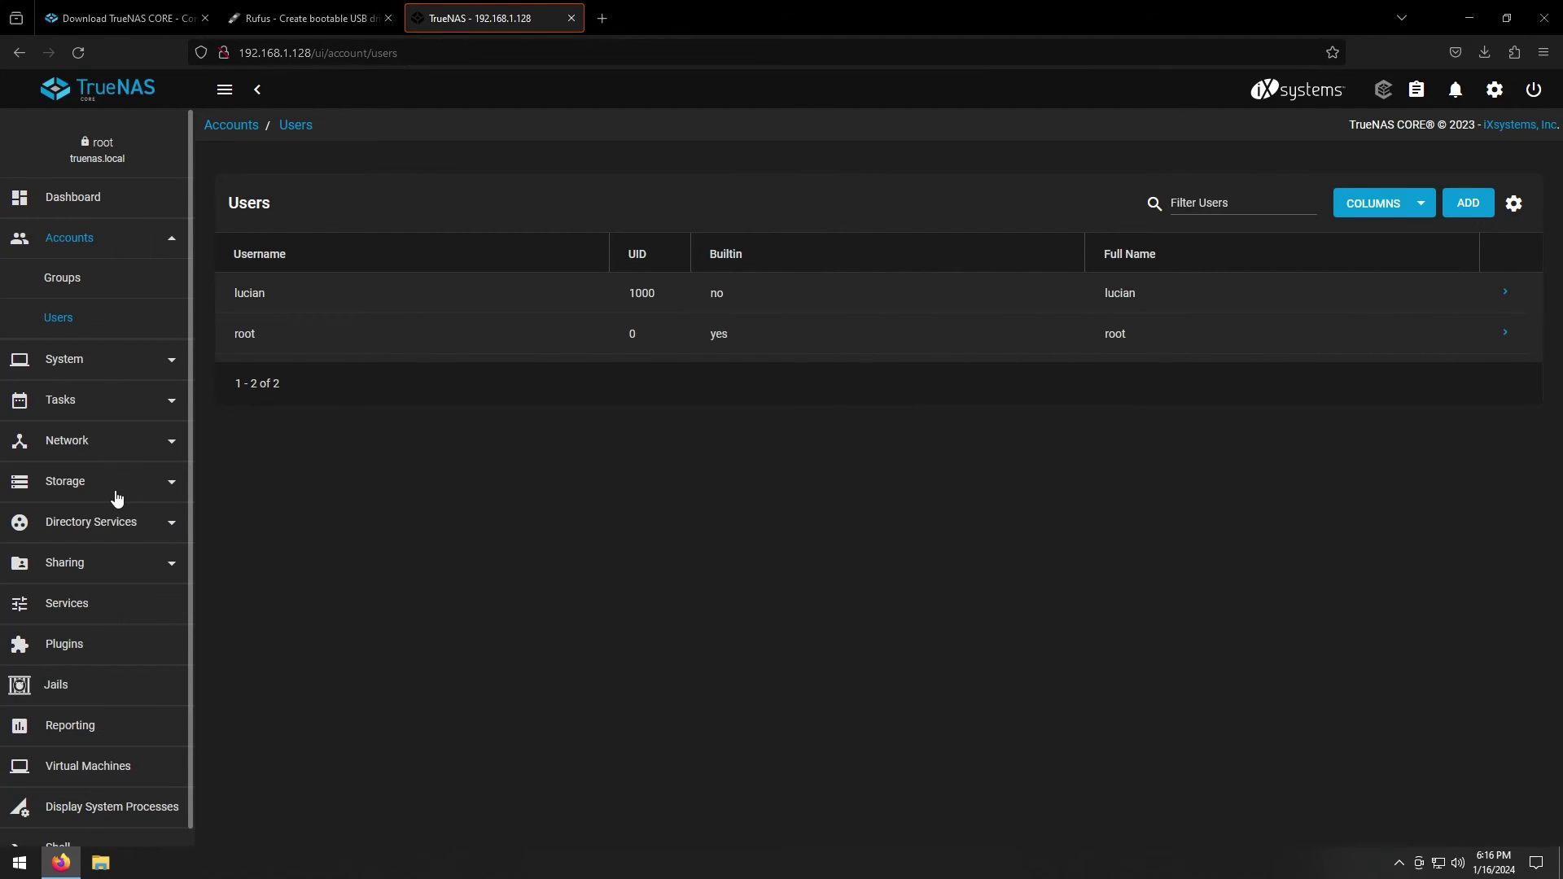
Add an SMB share for path /mnt/tank/mainset/youtube and dismiss the SMB service notice
click(104, 574)
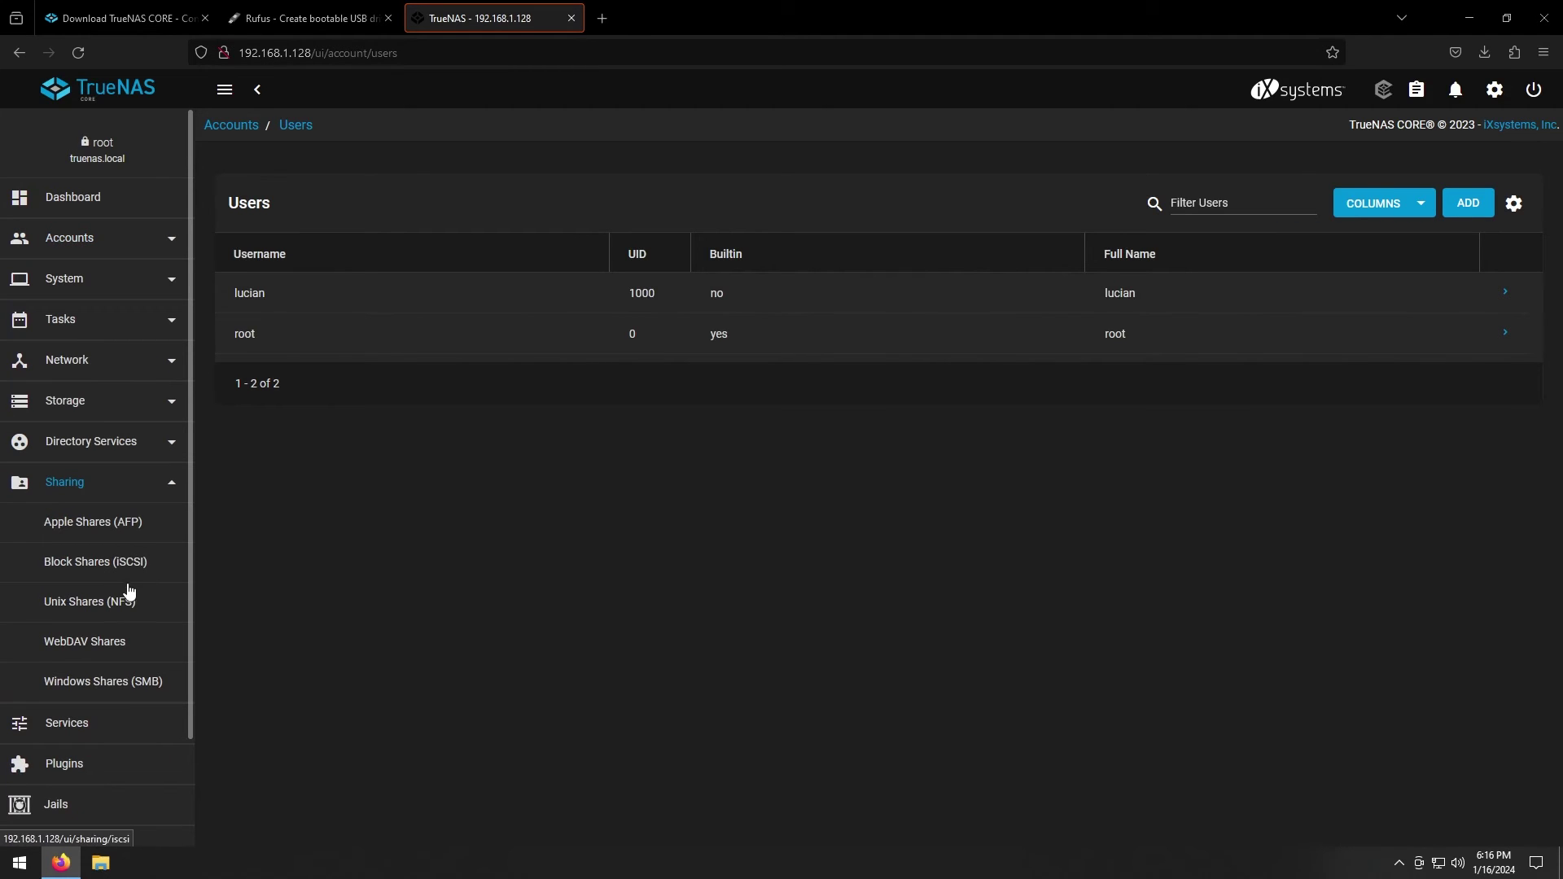
click(124, 690)
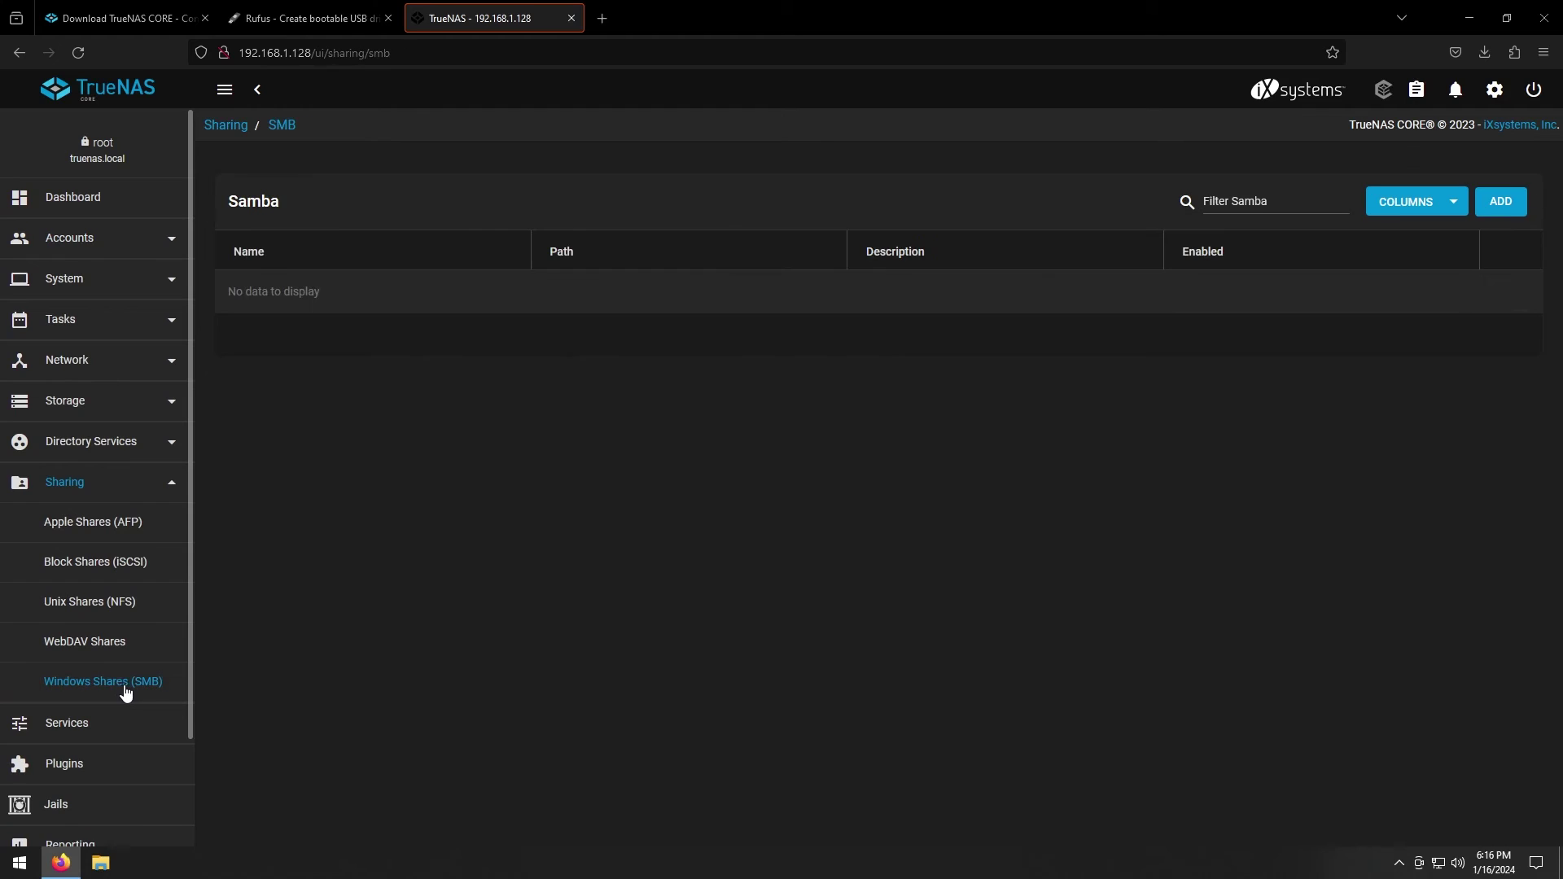
click(1505, 211)
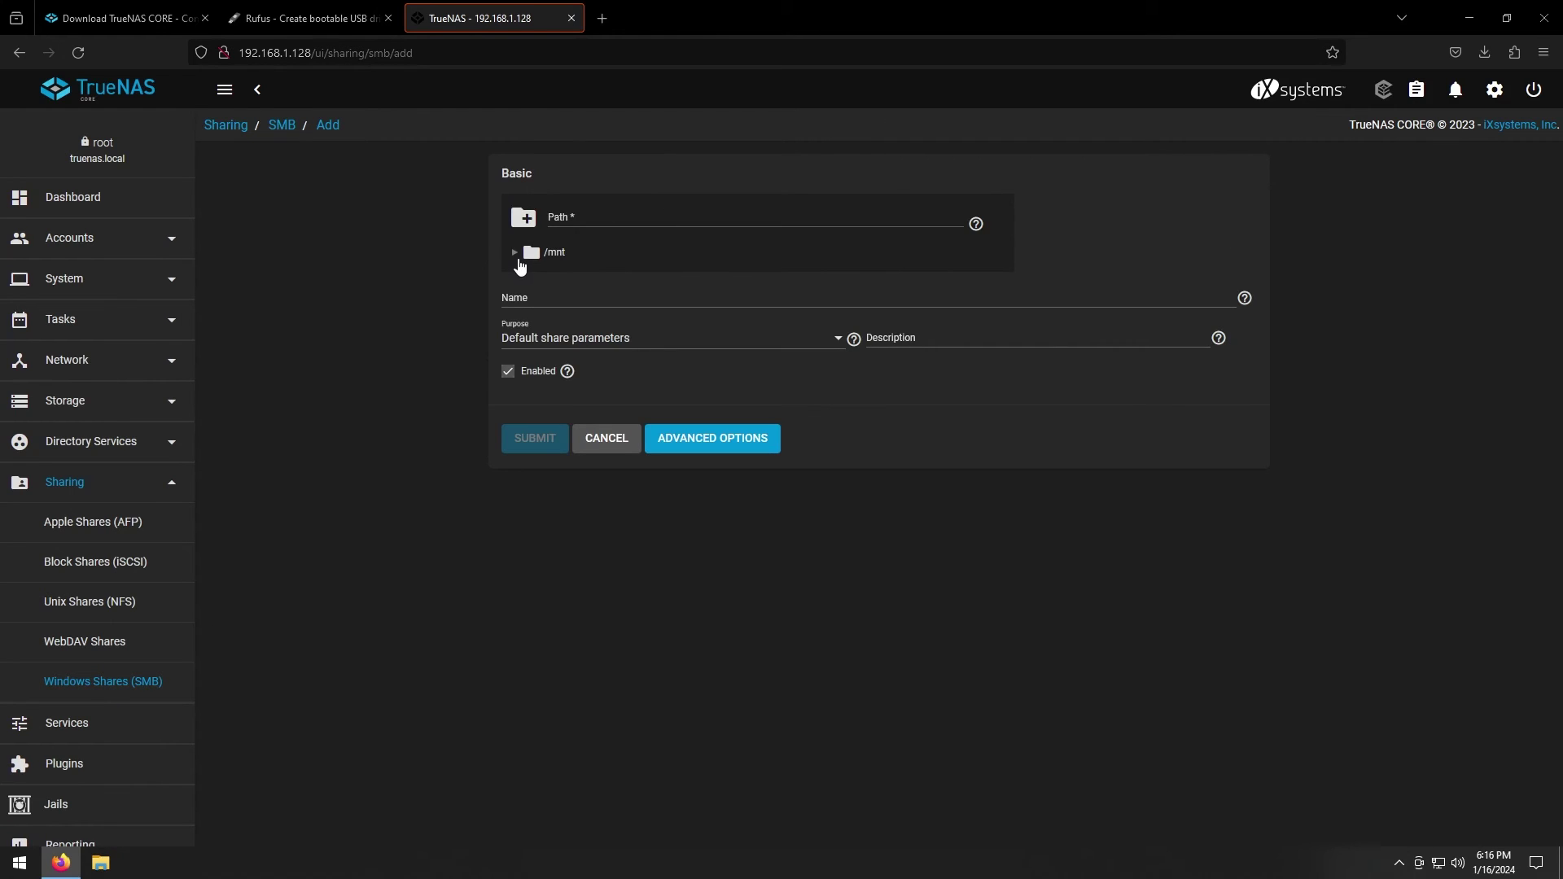
click(516, 253)
click(532, 279)
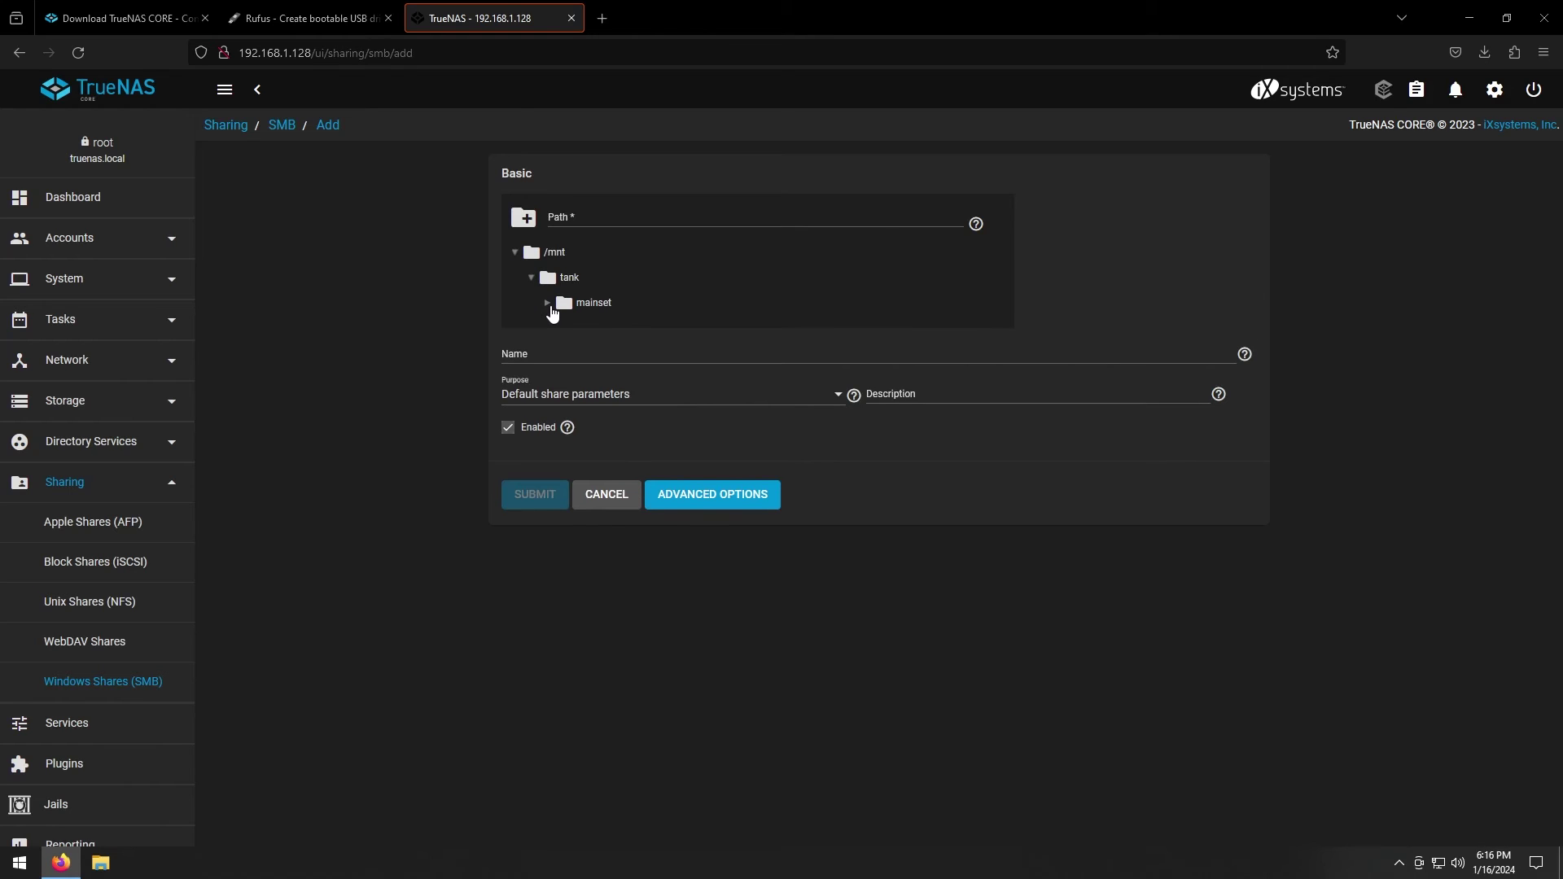
click(548, 304)
click(574, 329)
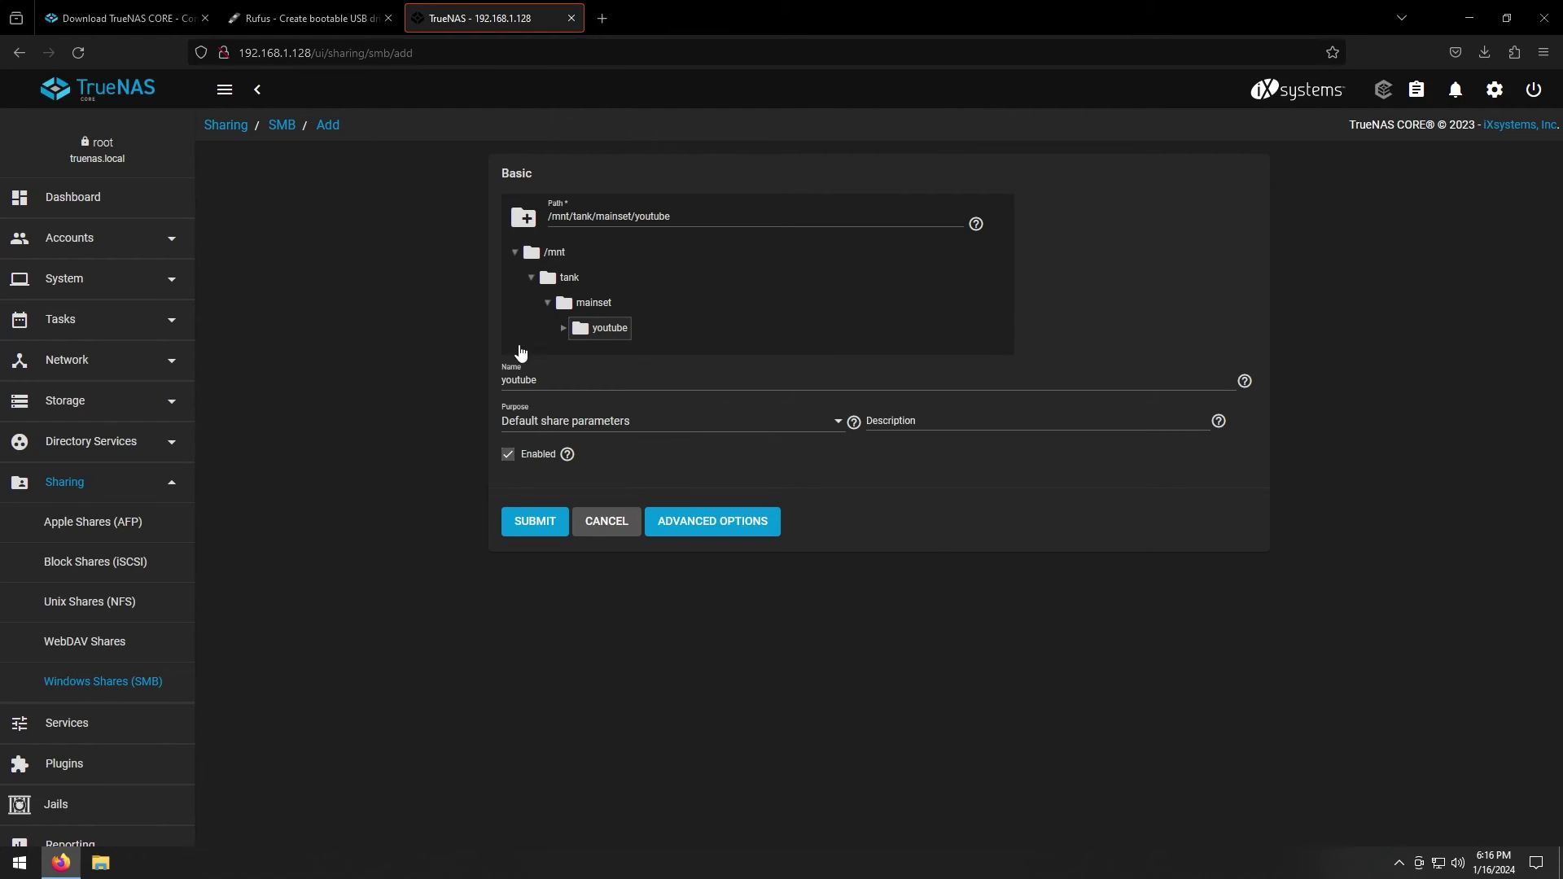
click(542, 531)
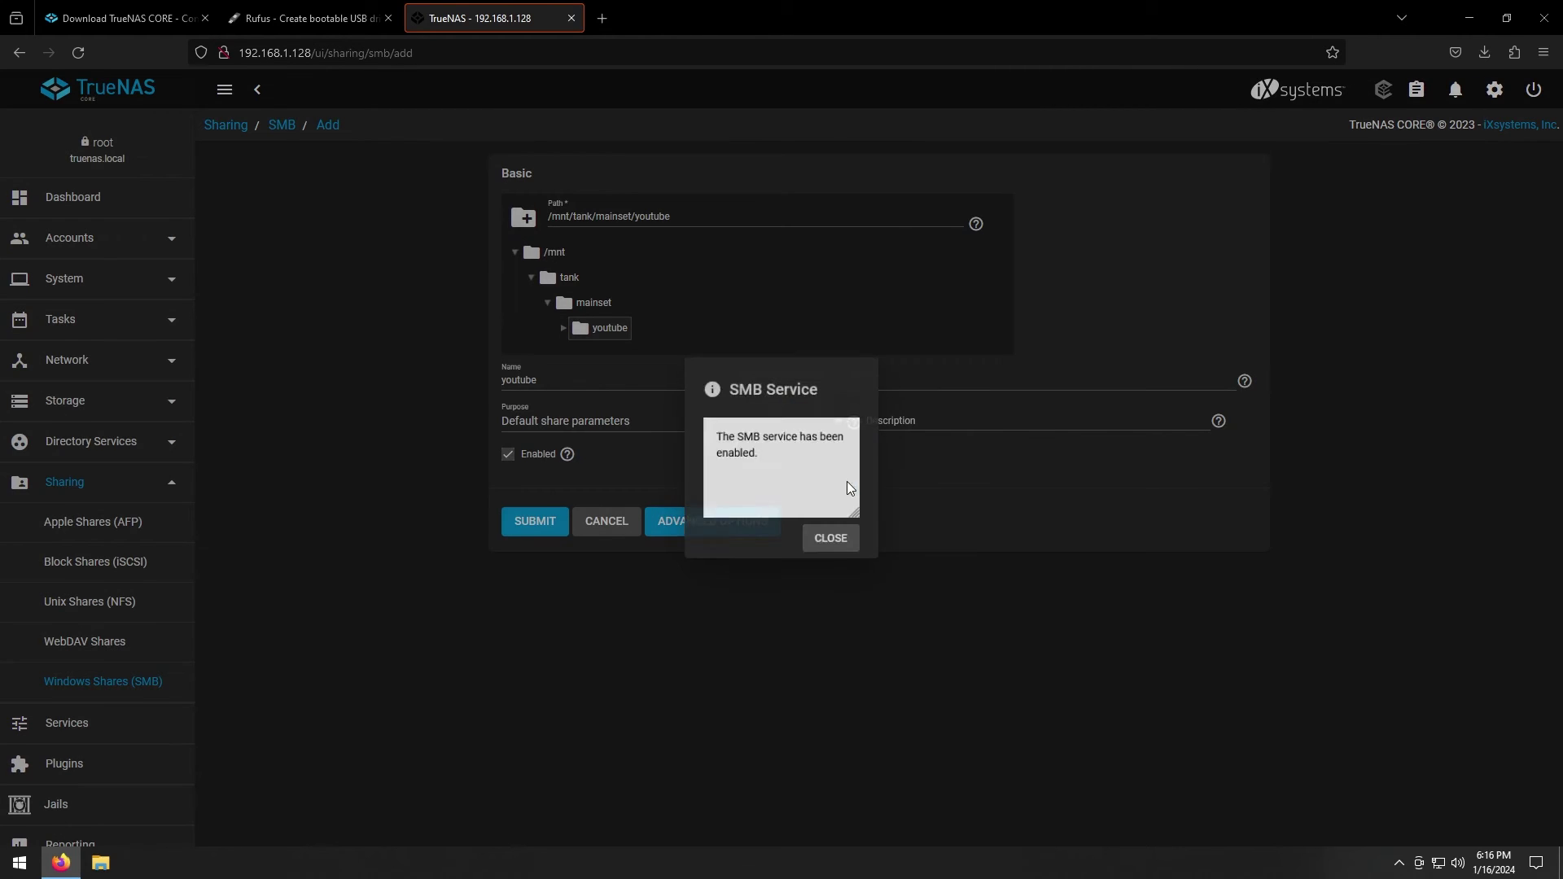
click(835, 543)
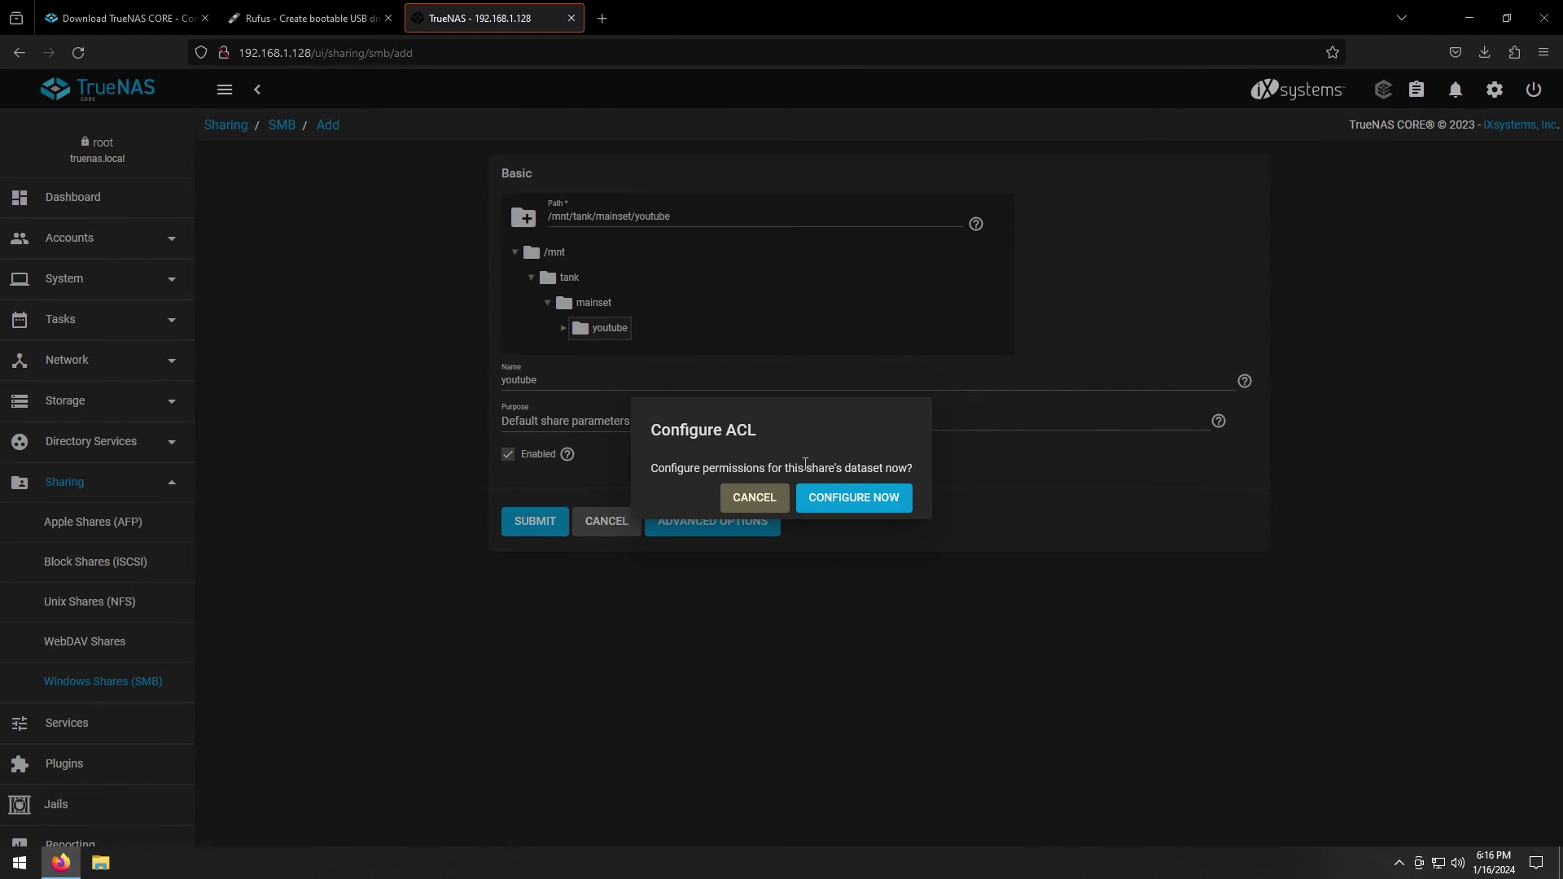
Configure the share dataset's ACL by applying the RESTRICTED preset
click(864, 507)
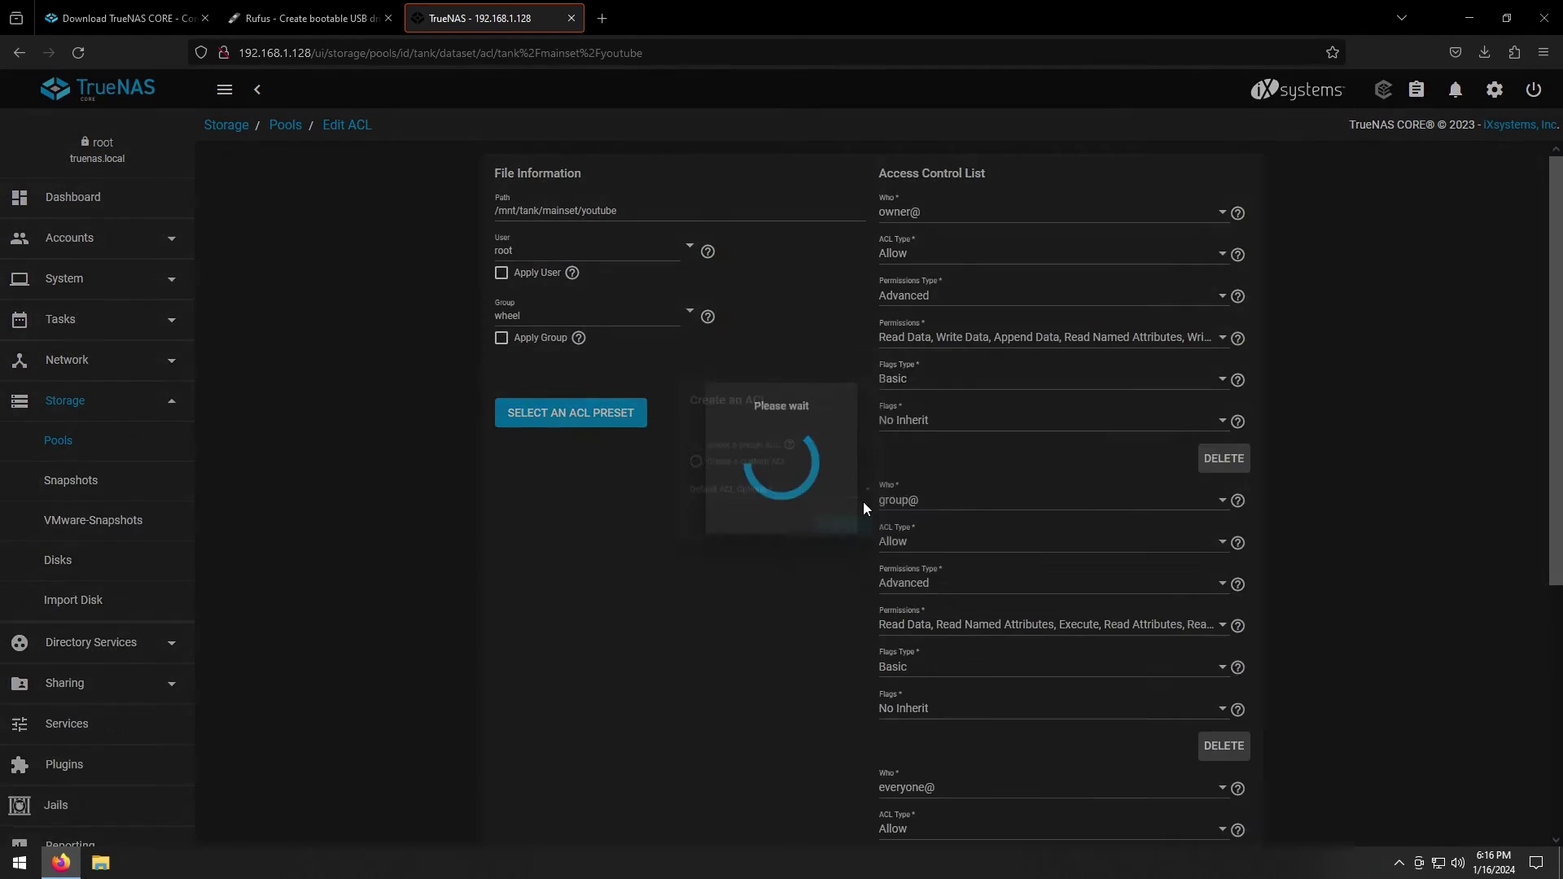
click(741, 503)
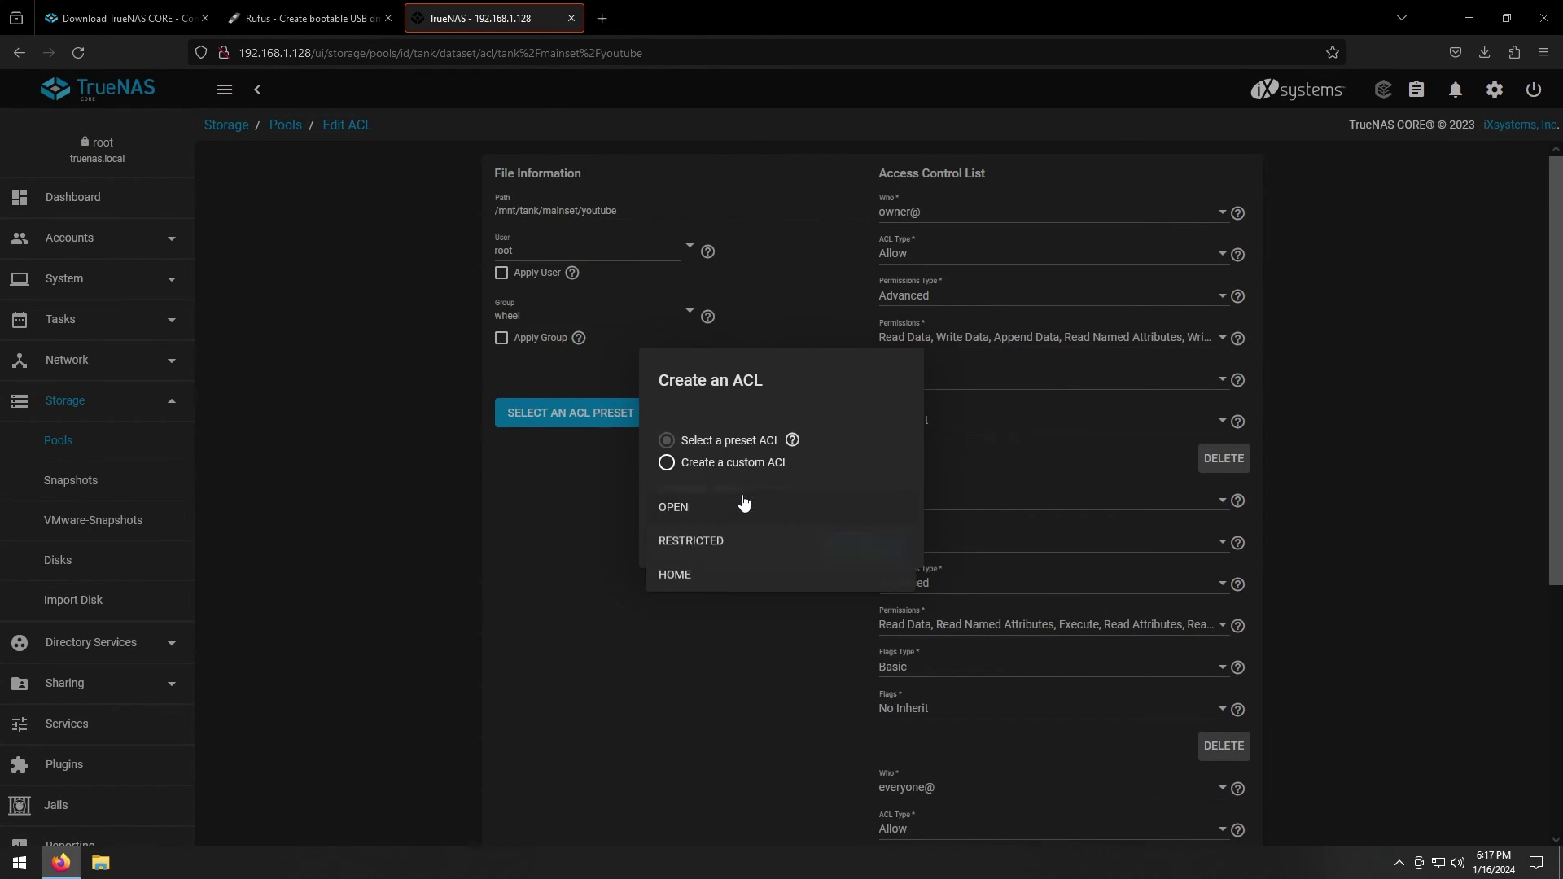
click(728, 544)
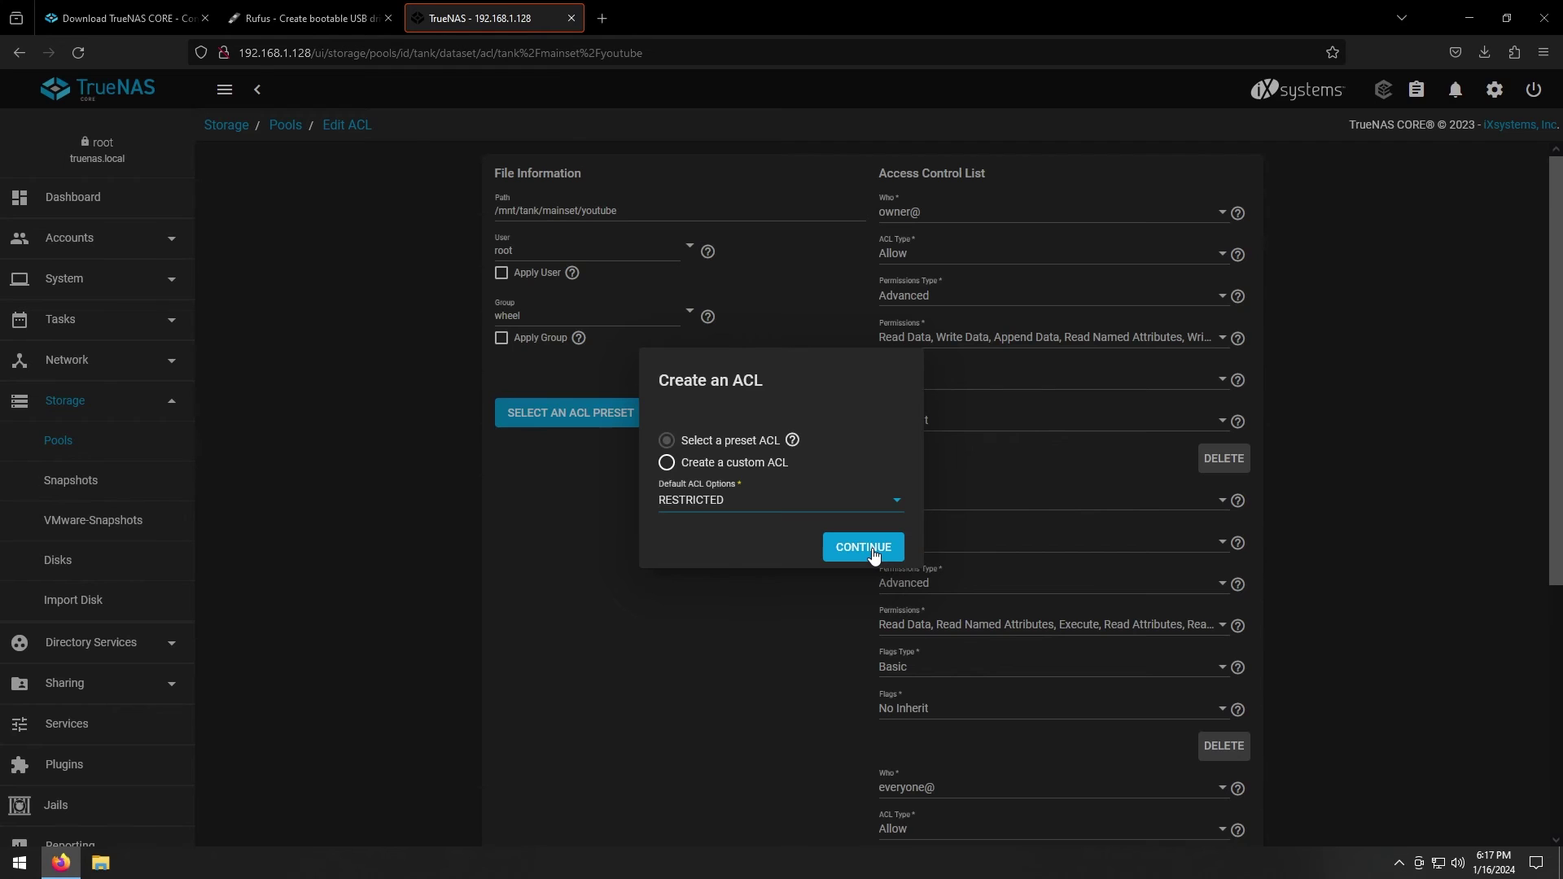
click(865, 549)
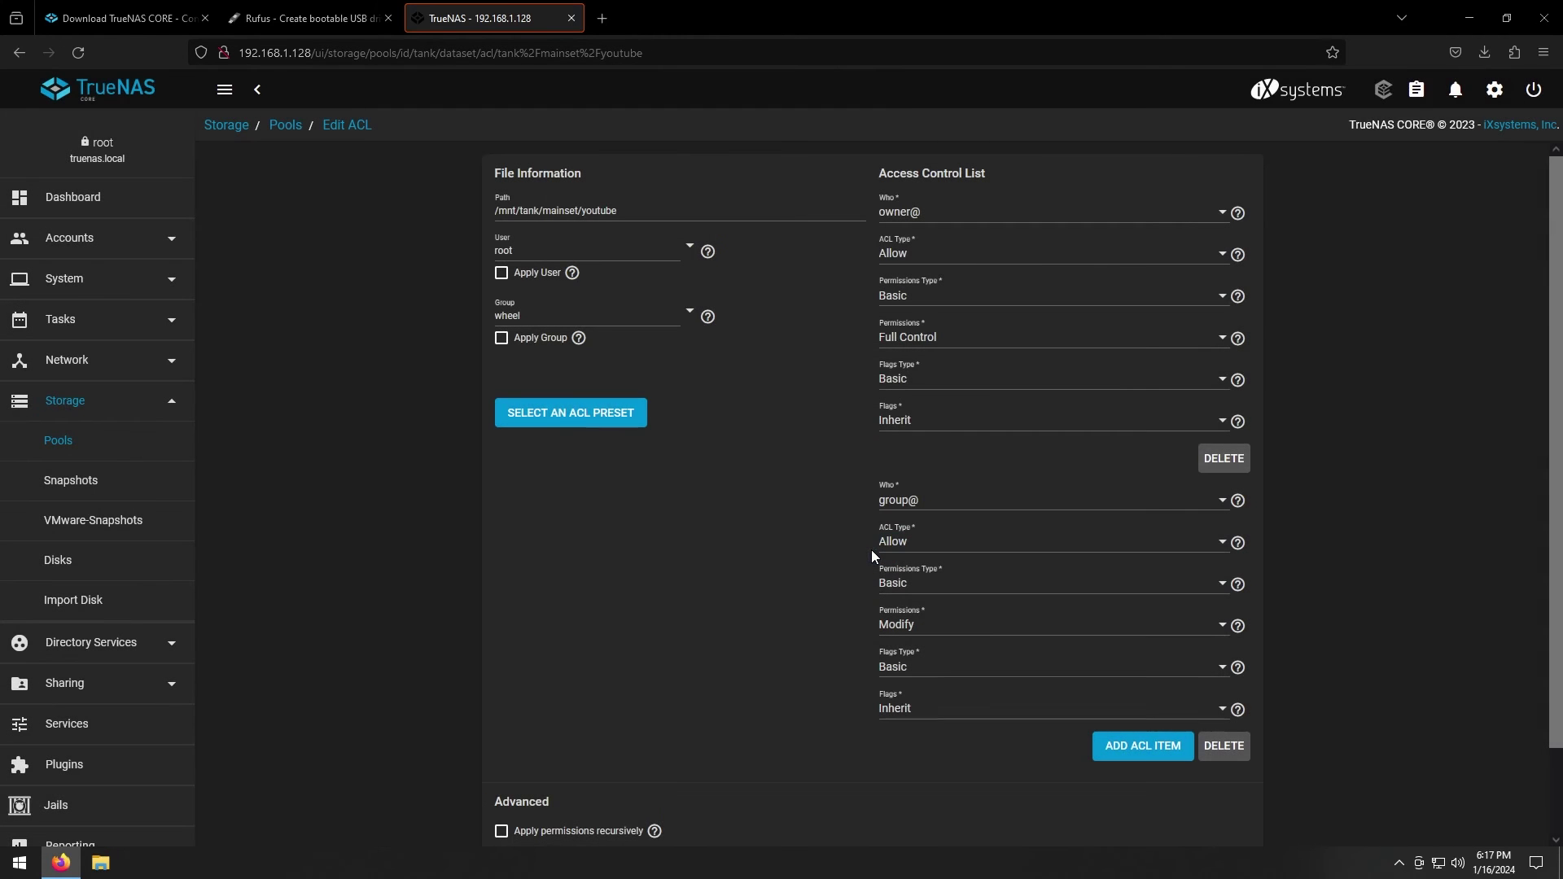
Set the ACL's owning group to youtube, apply it, and save the ACL
click(692, 316)
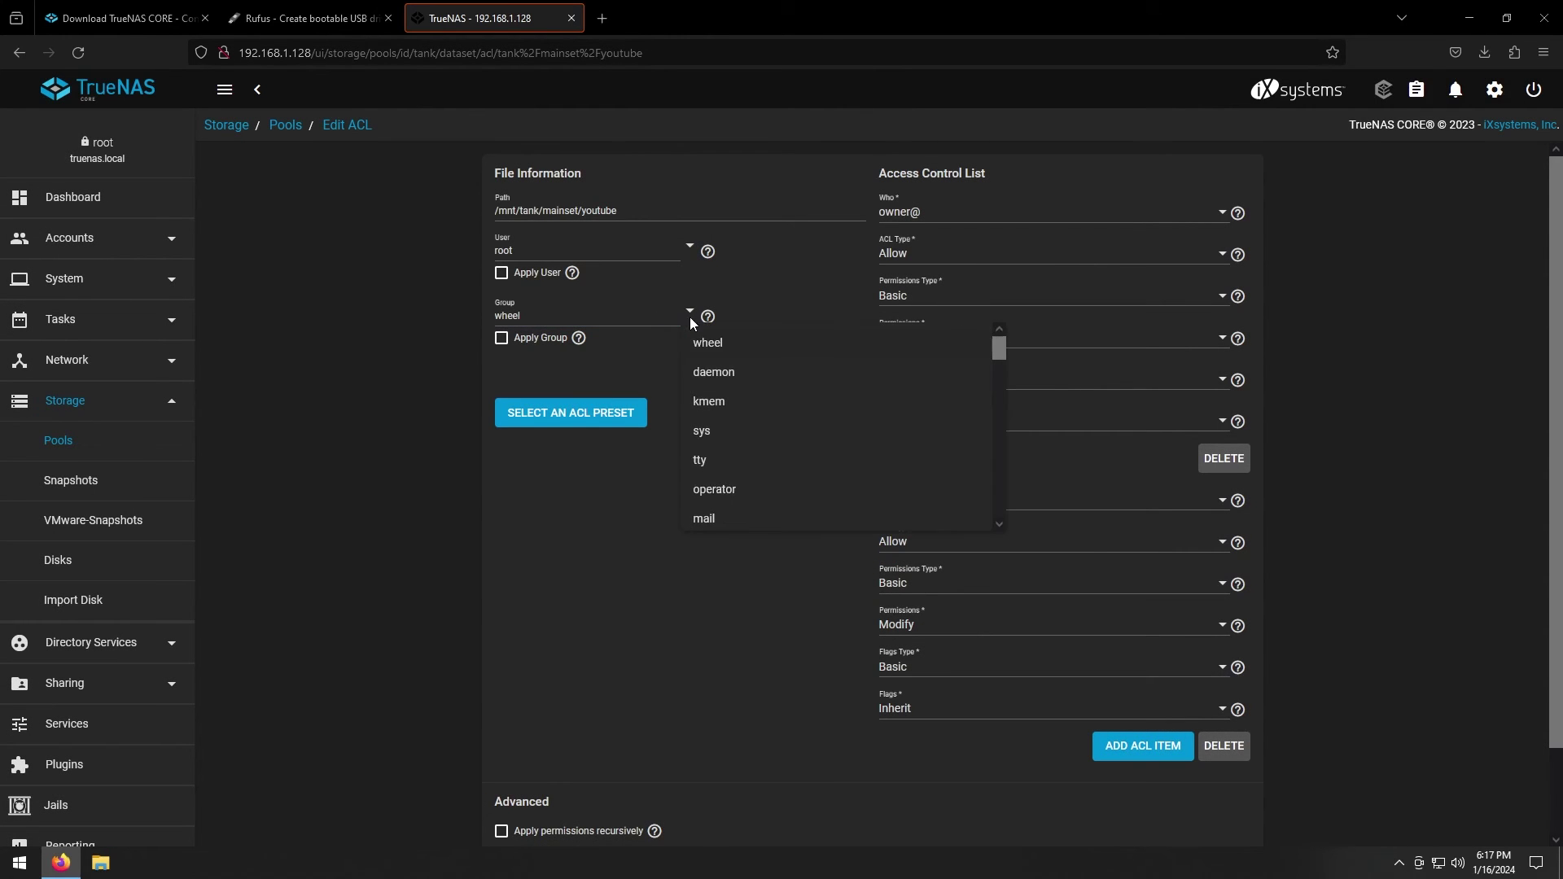
scroll(755, 460, down, 10)
scroll(754, 466, down, 5)
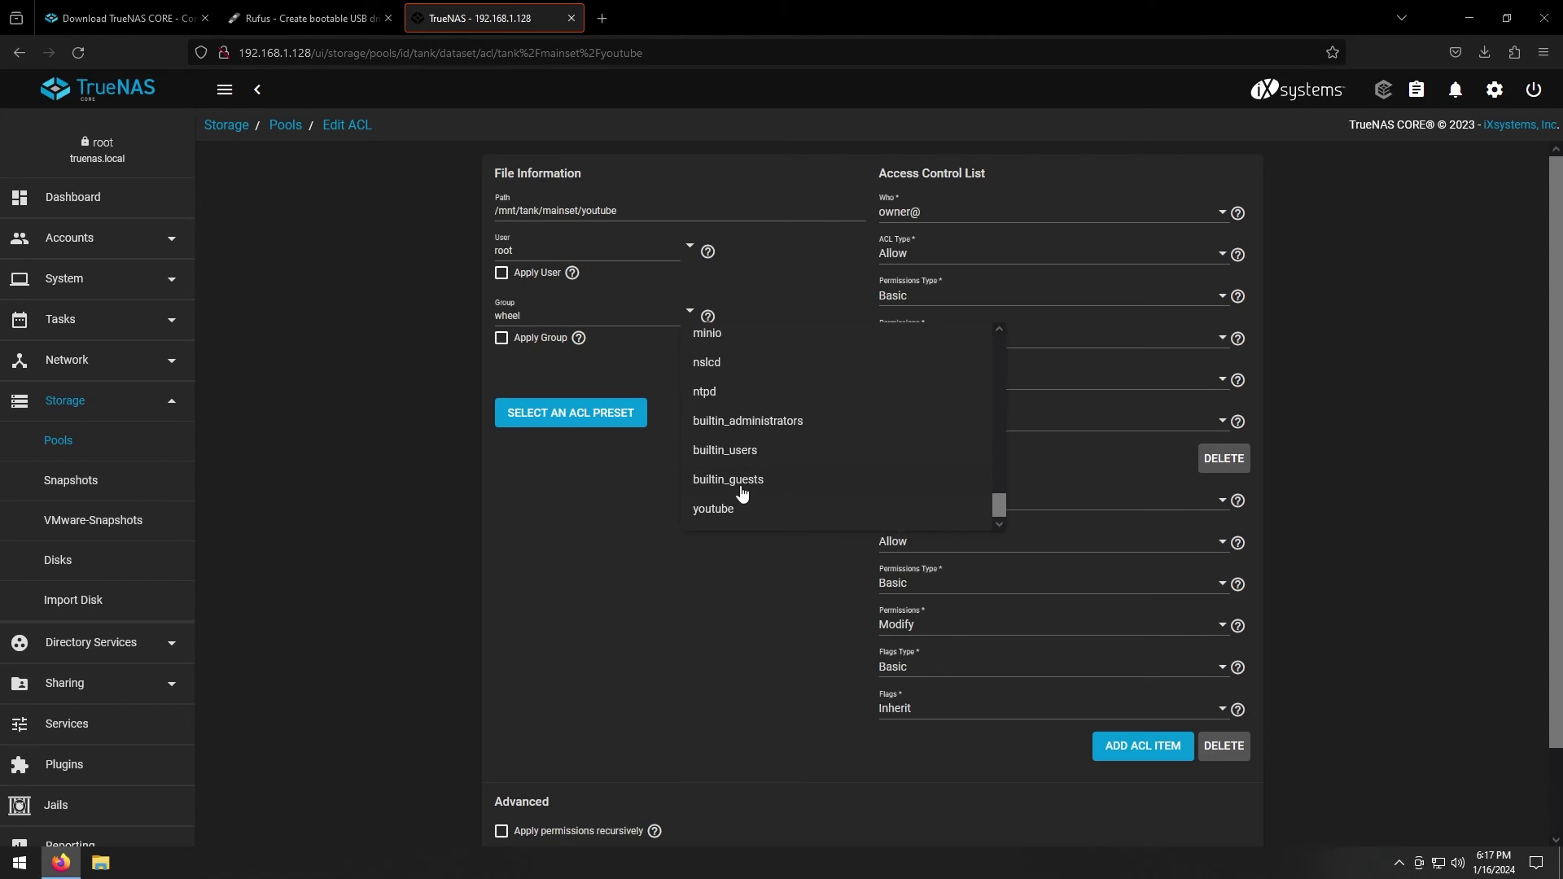
click(730, 509)
click(501, 338)
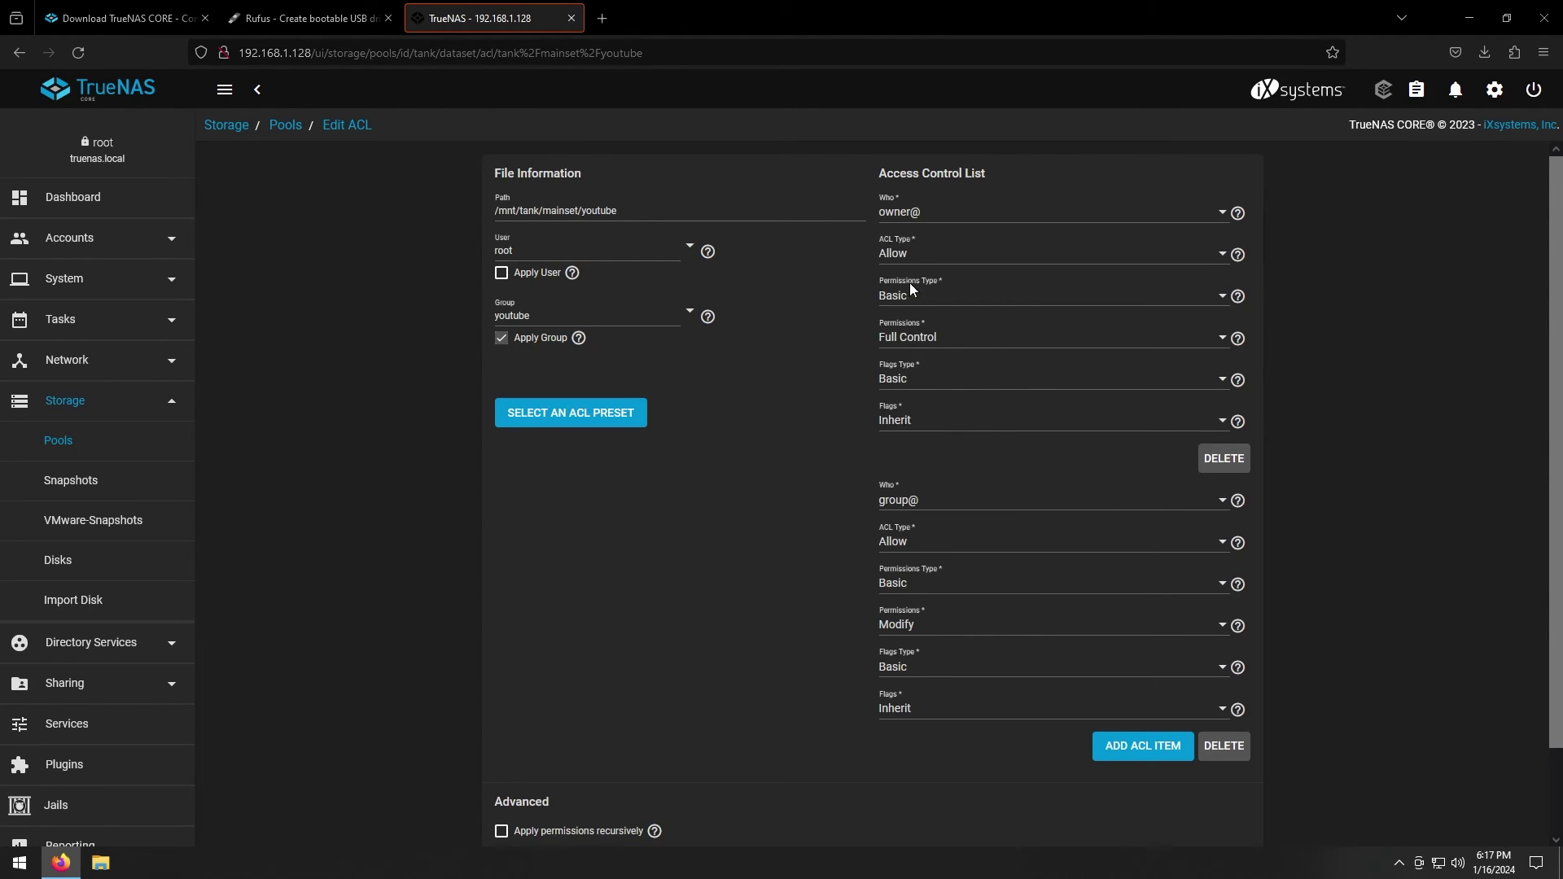
scroll(907, 499, down, 2)
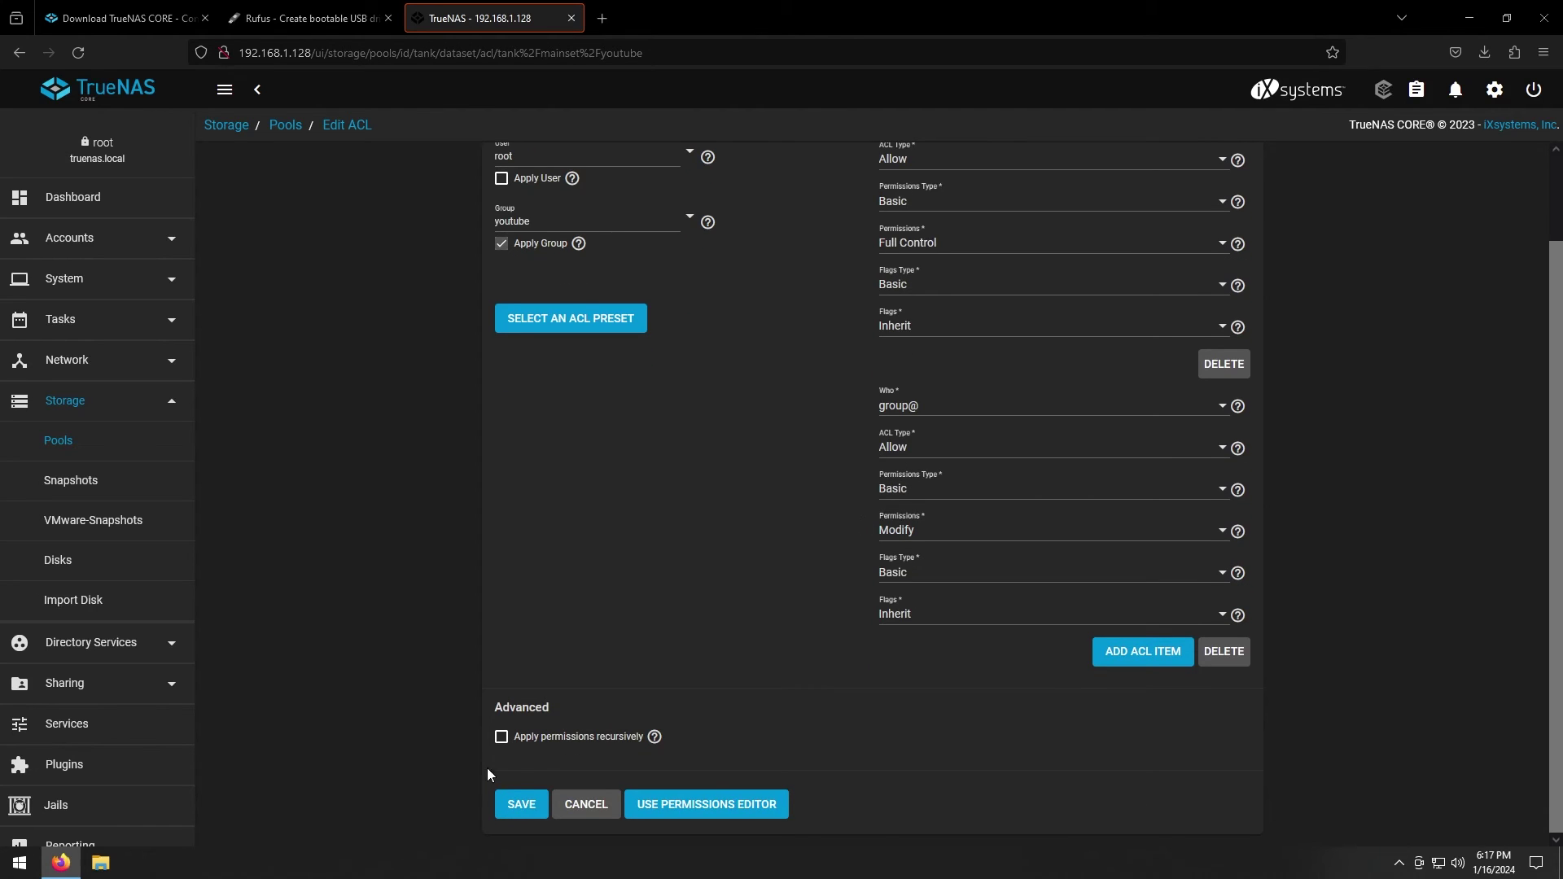
click(522, 806)
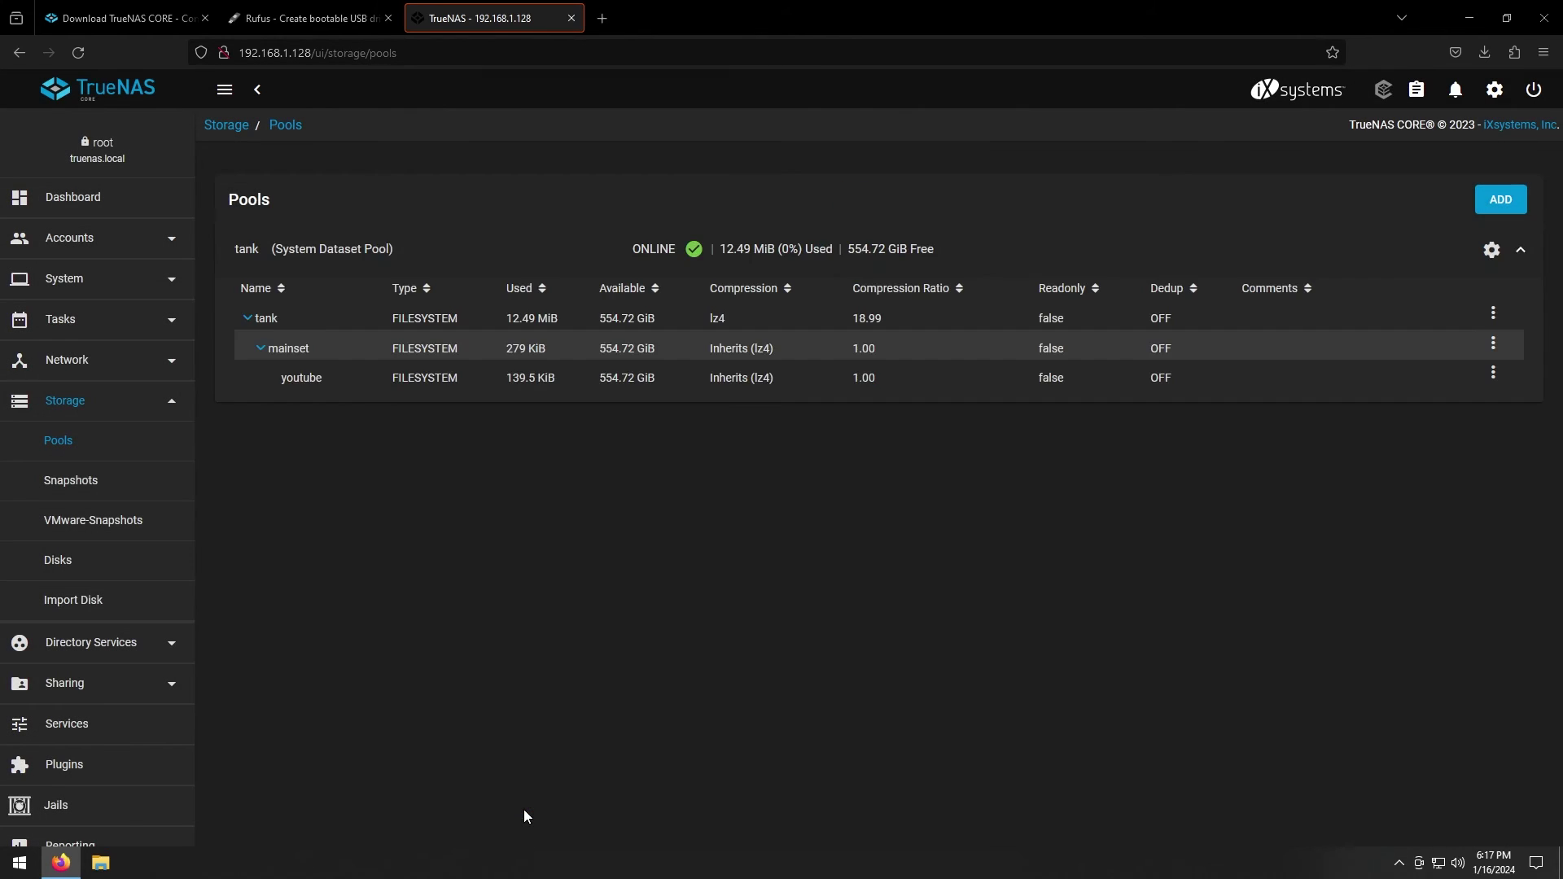
Select the youtube dataset in Pools and expand the Accounts sidebar section
click(367, 383)
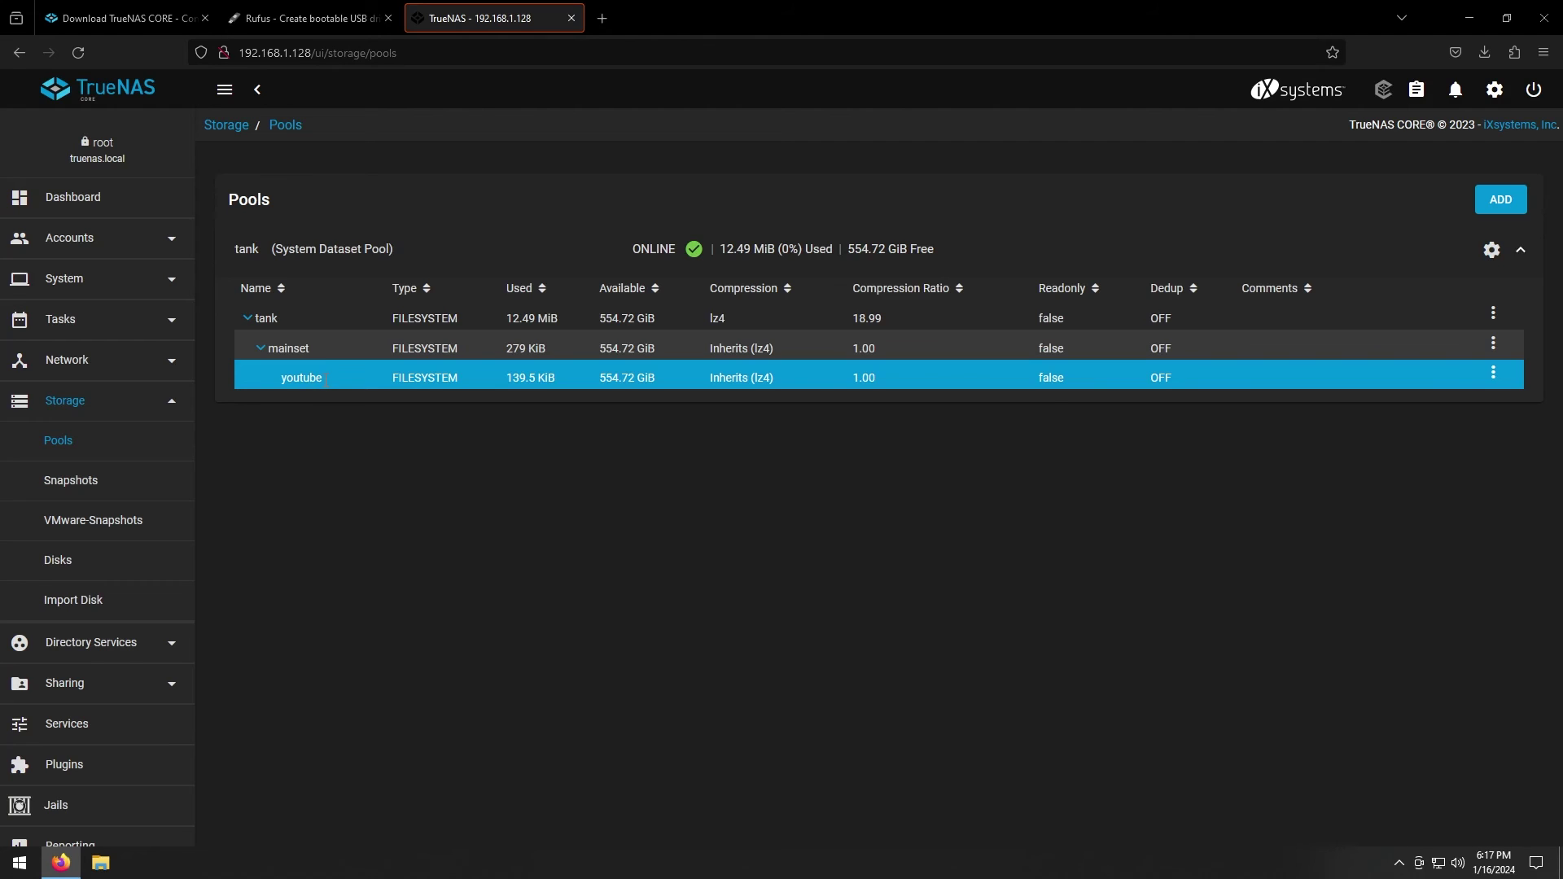
click(90, 245)
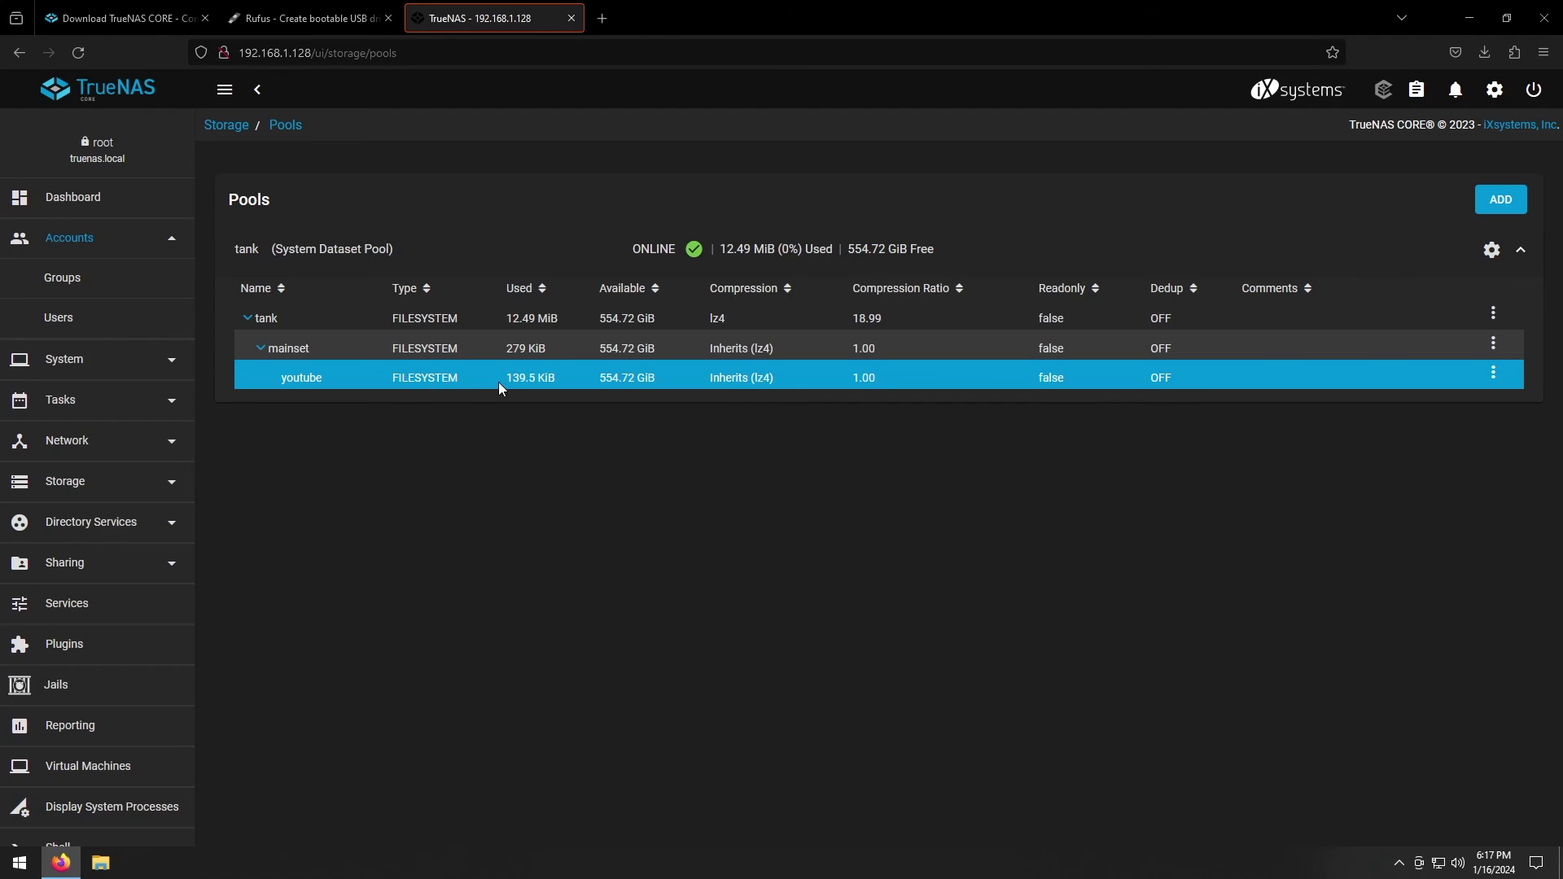
From This PC, start a custom network location with address \\192.168.1.128\youtube
click(105, 872)
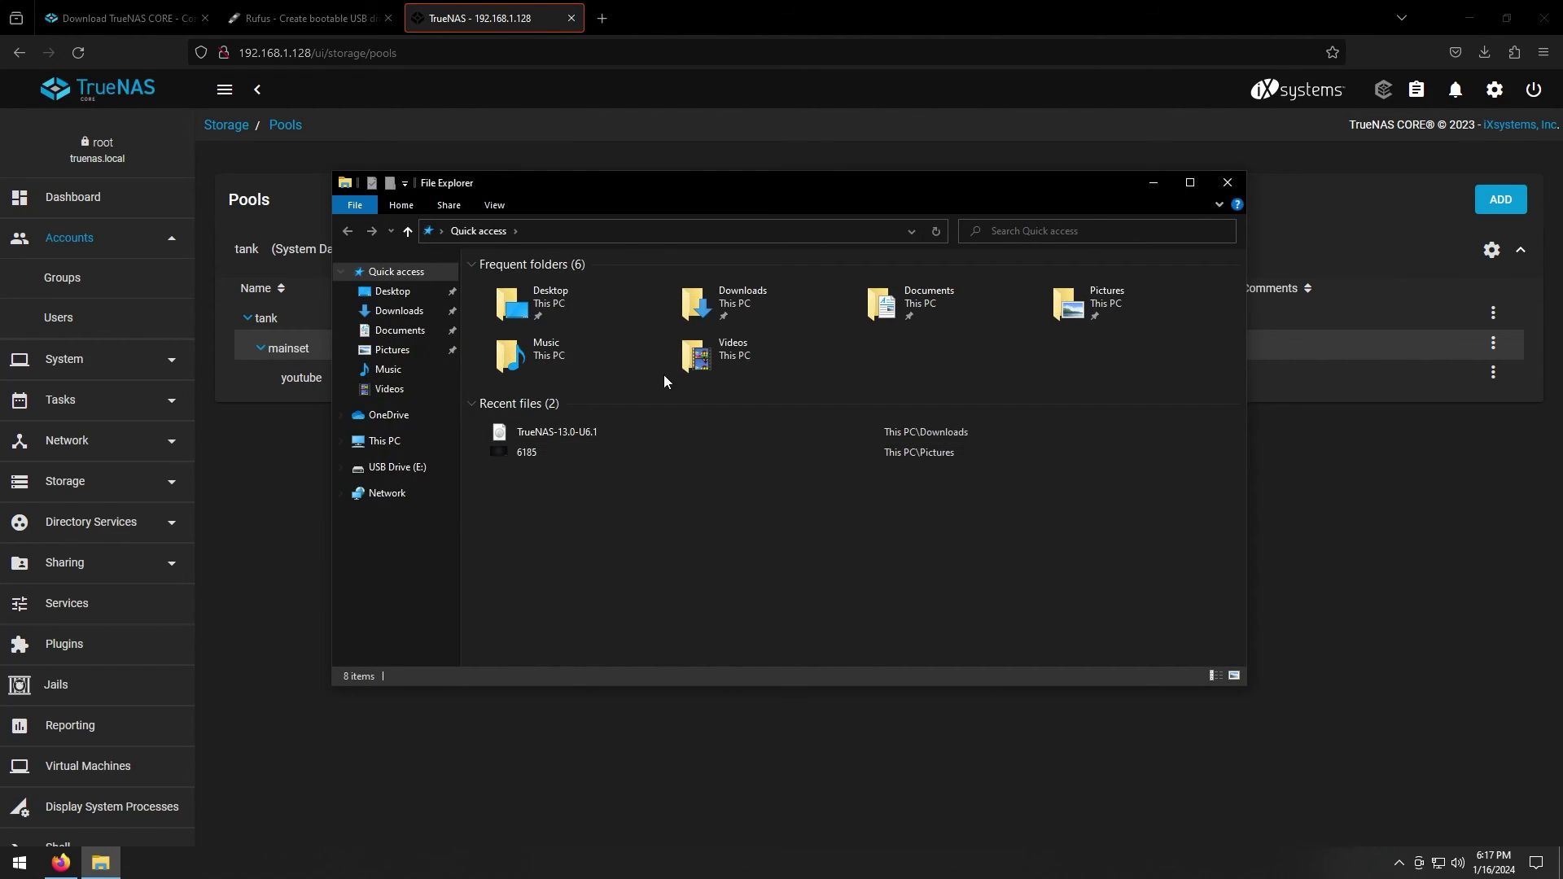
click(408, 441)
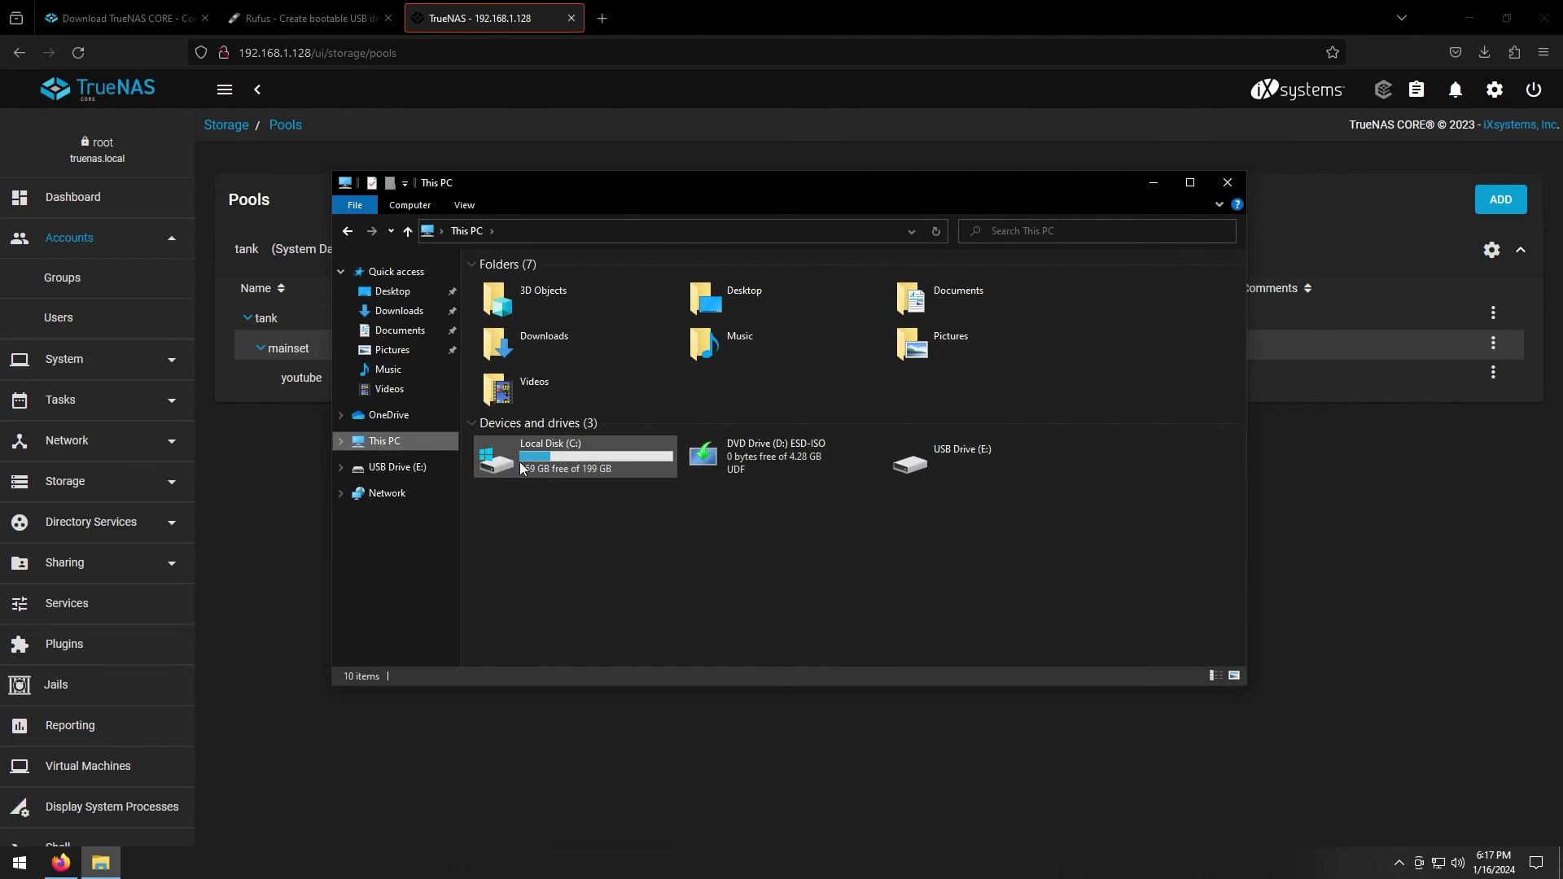
right_click(378, 444)
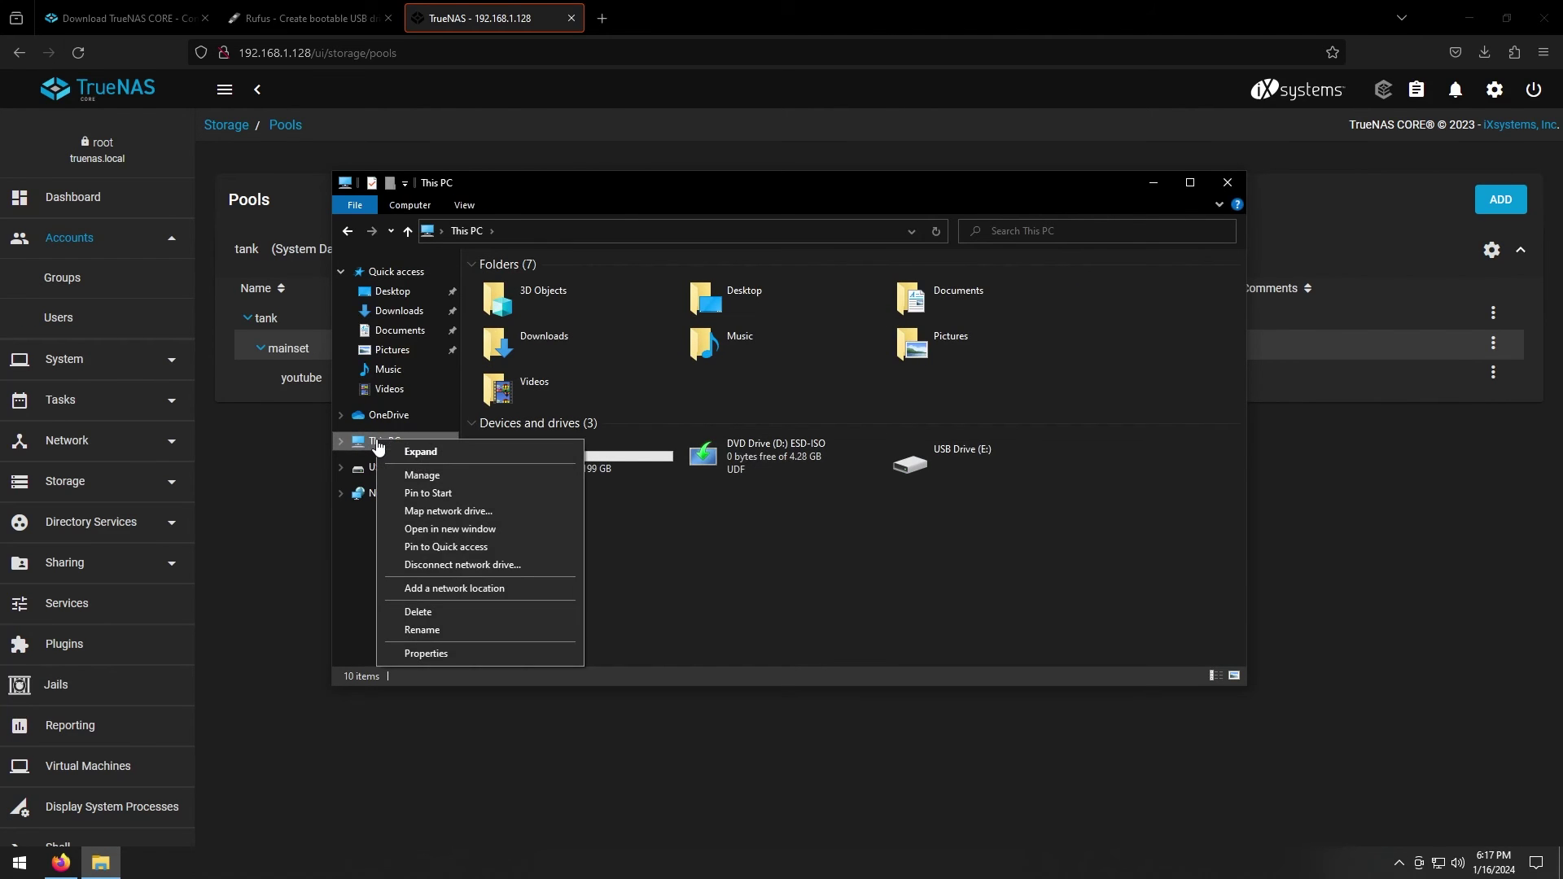
click(464, 593)
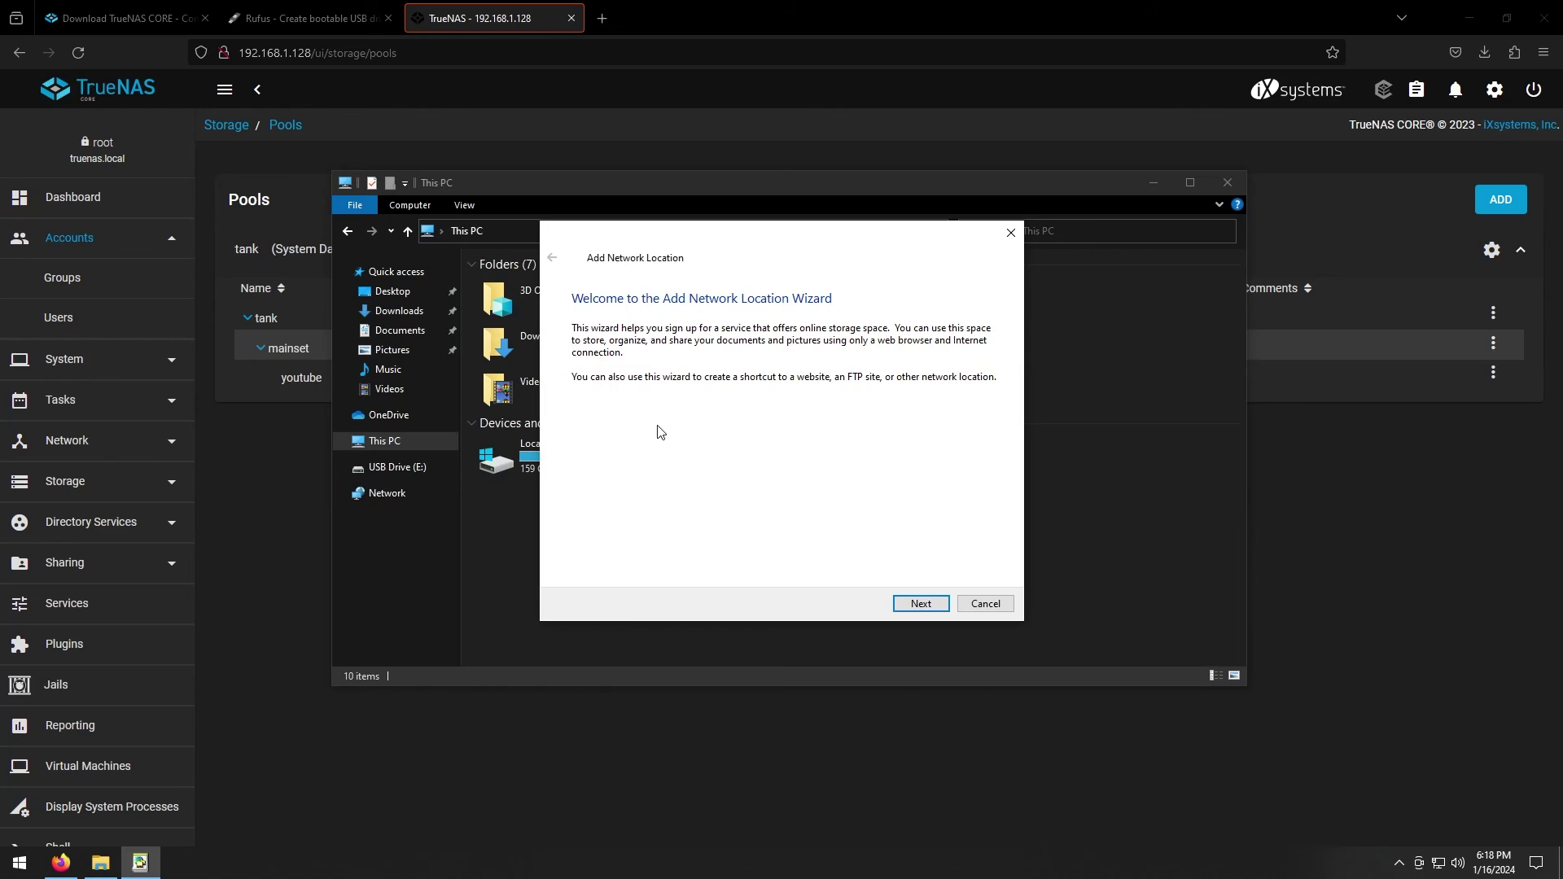
click(909, 602)
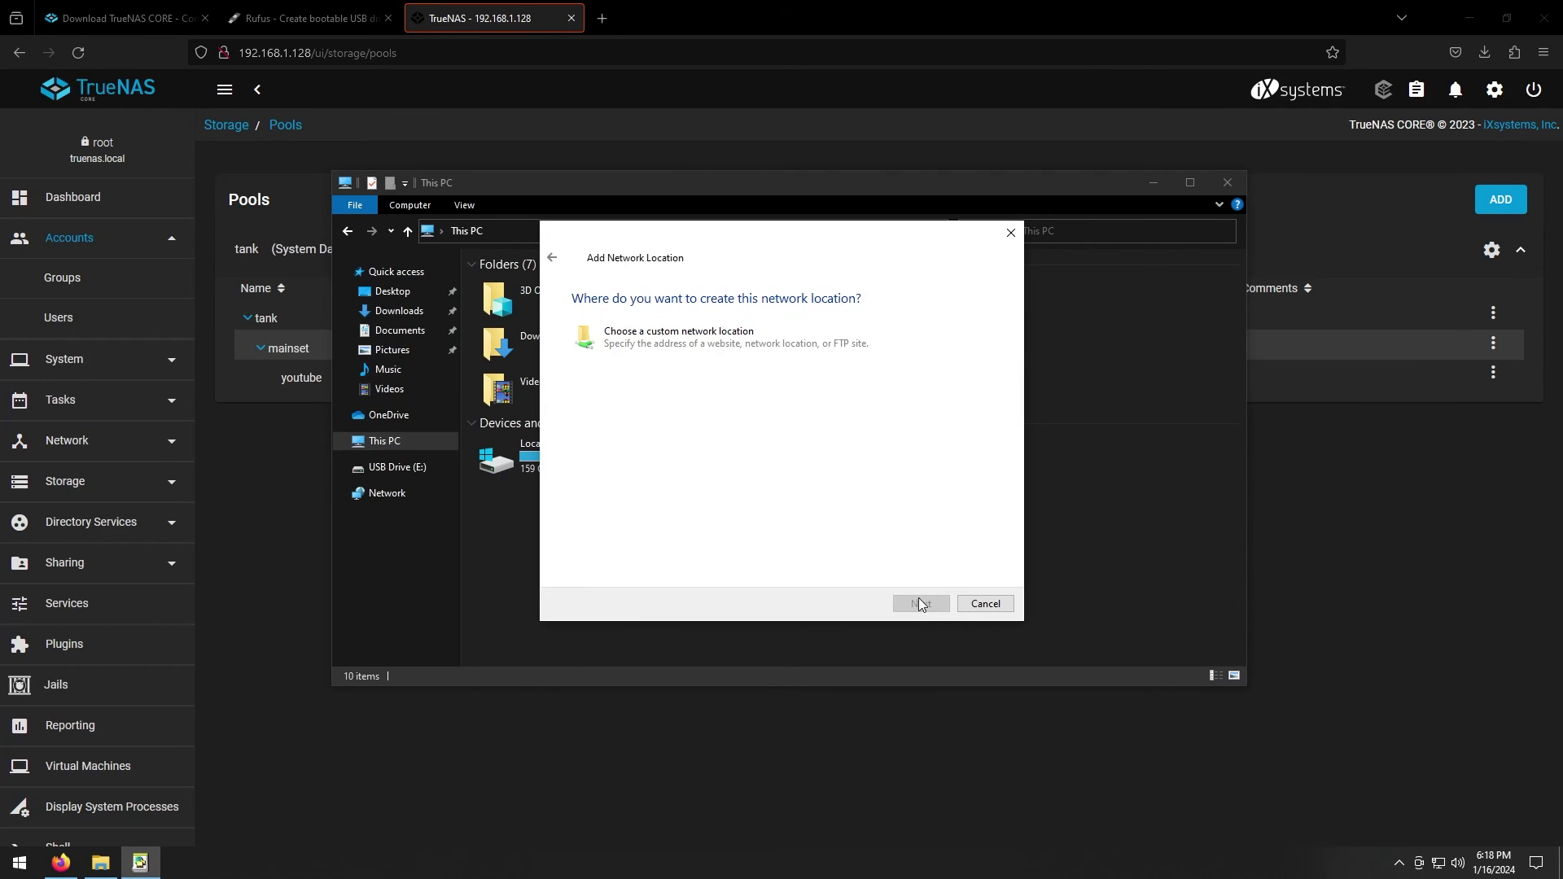
click(669, 340)
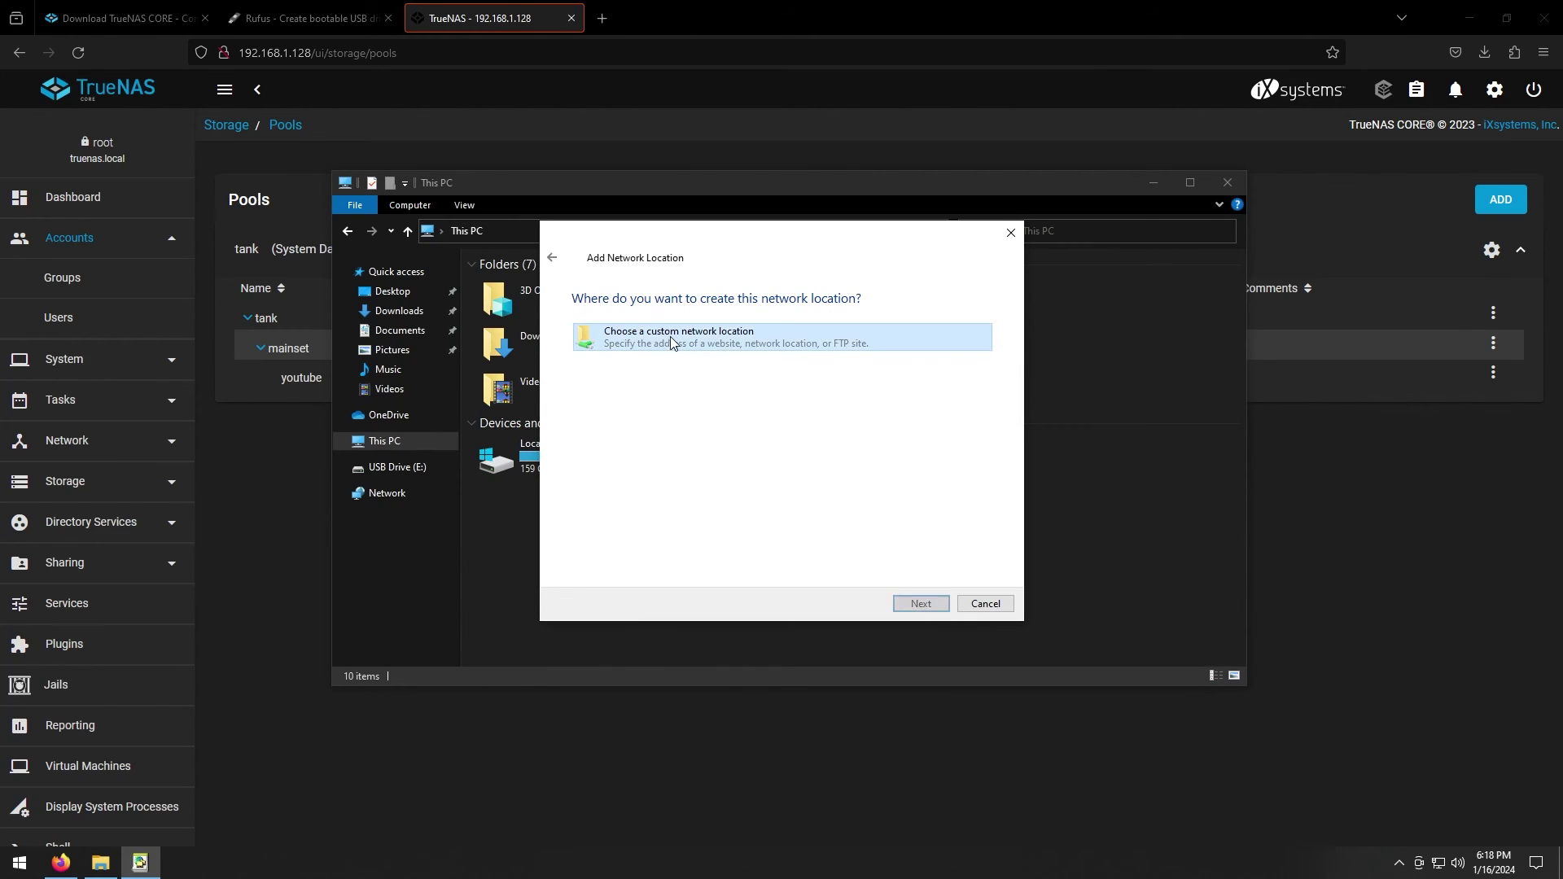
click(917, 602)
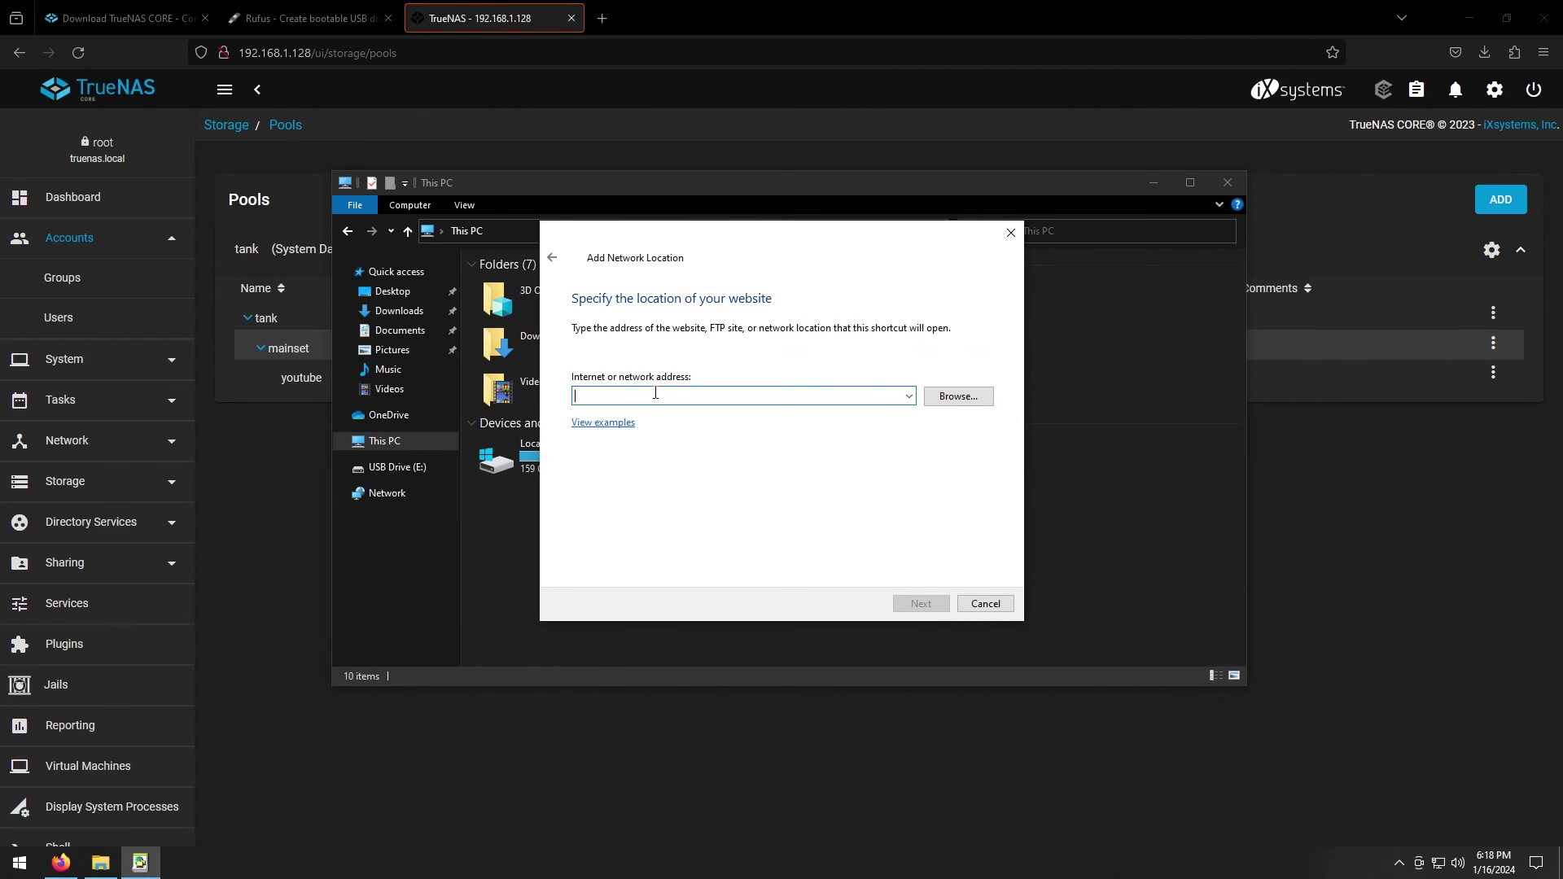
text(\\192.168.1.12)
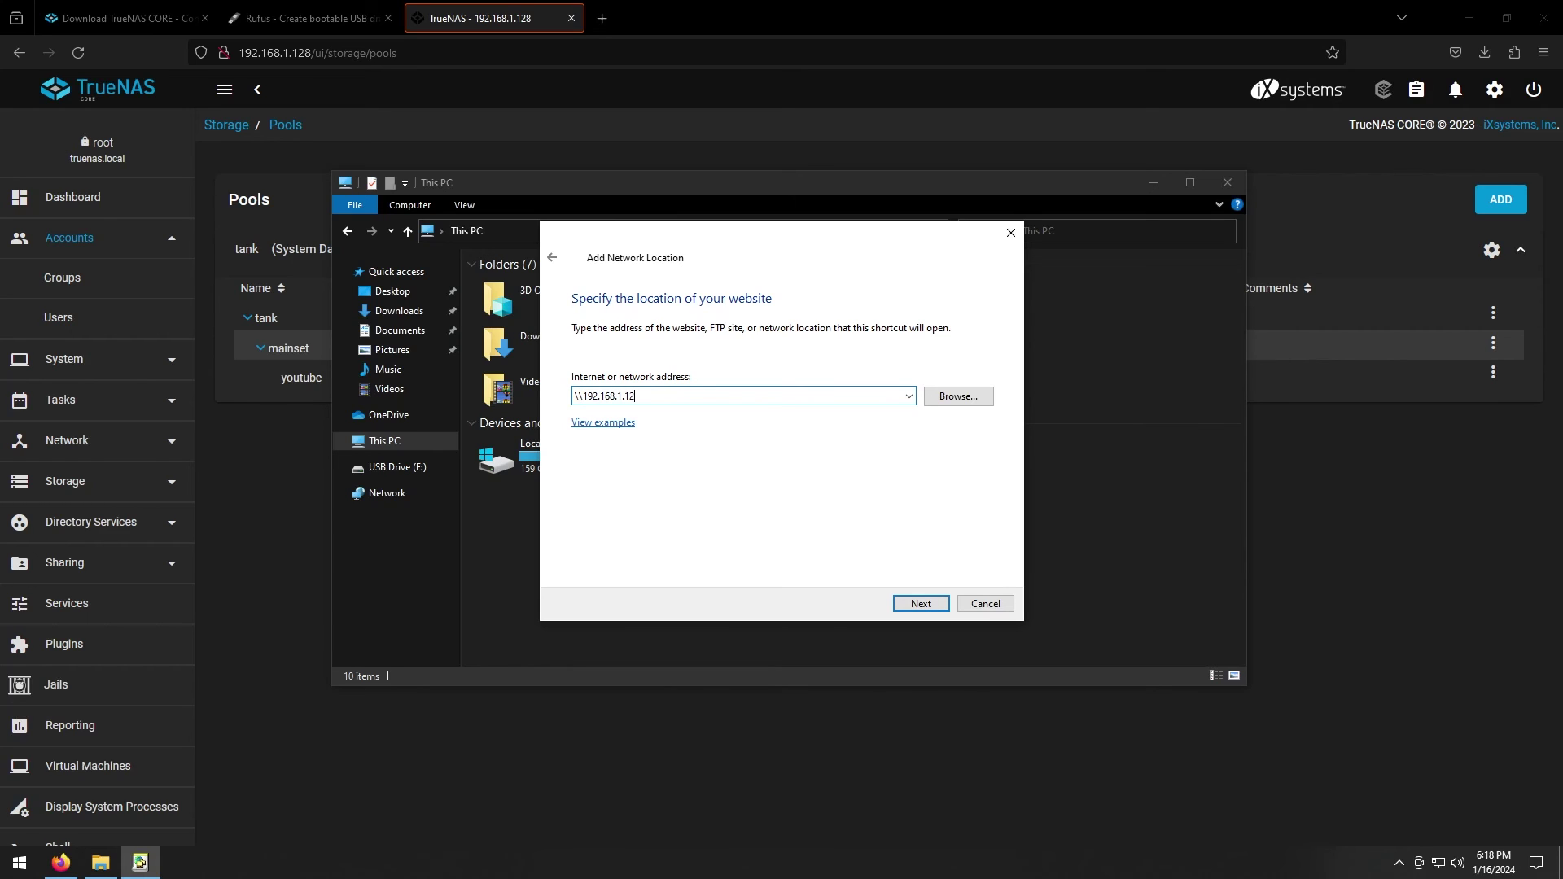
text(8\youtube)
Enter the share's username and password, remember credentials, and finish the youtube network location
click(922, 604)
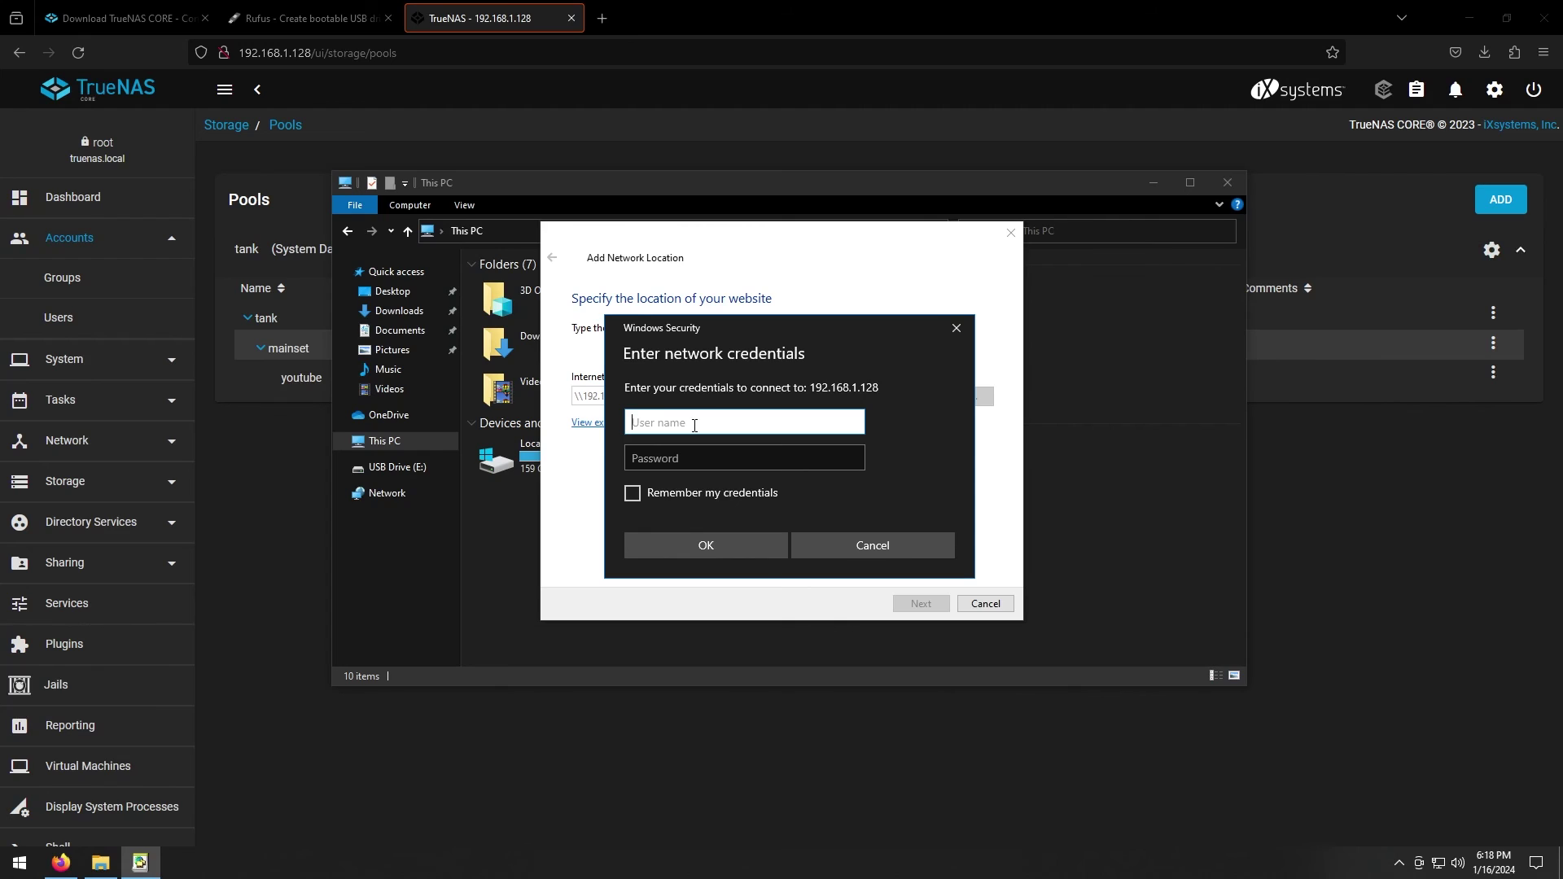
text(lucian)
key(Tab)
text(*****)
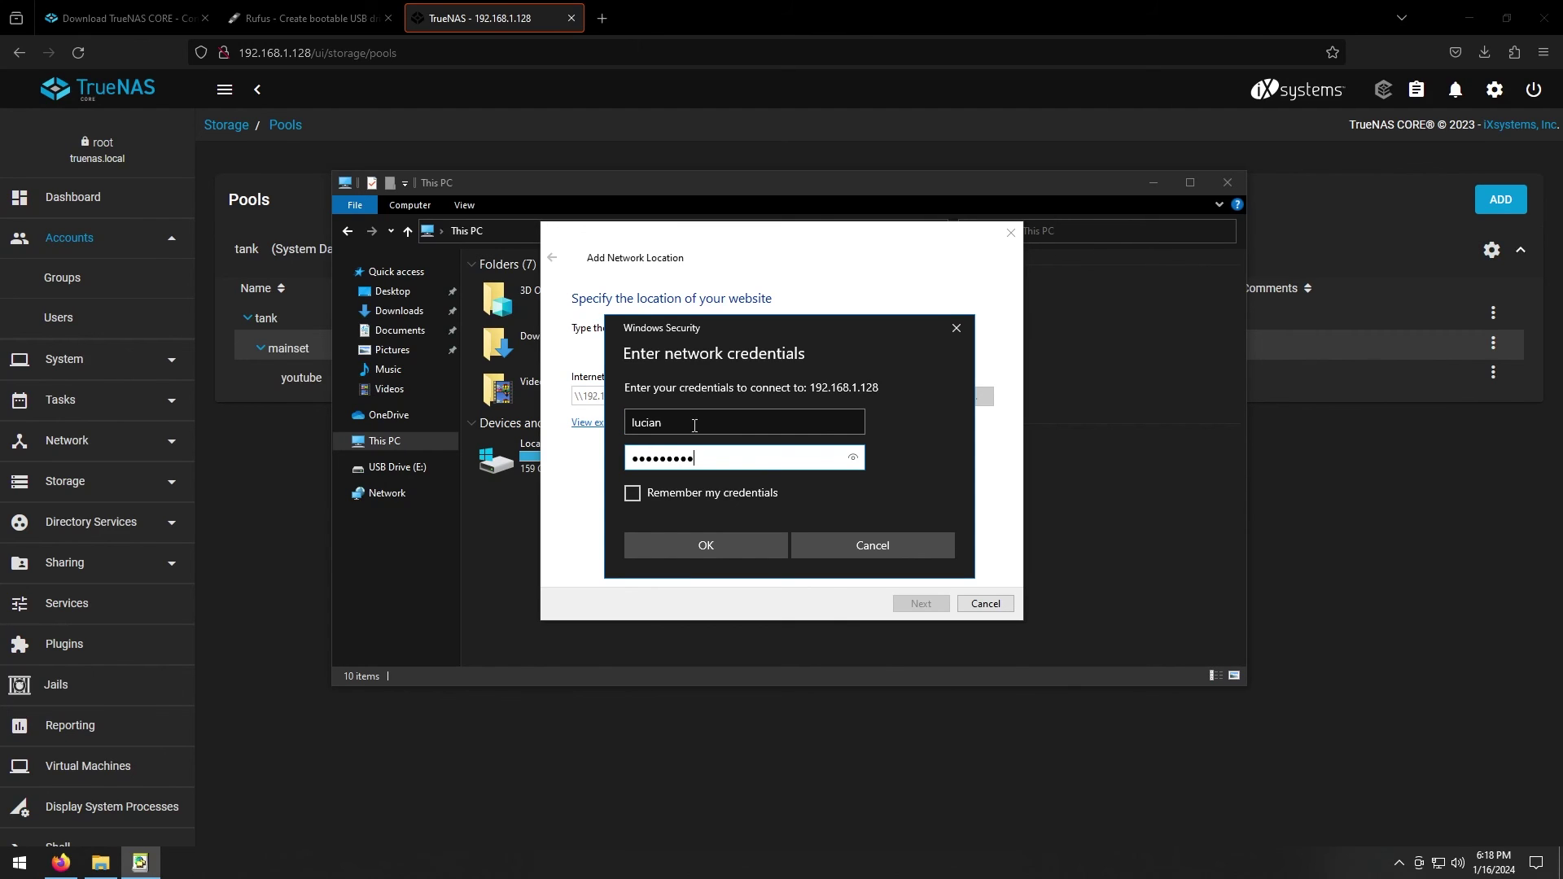
click(631, 494)
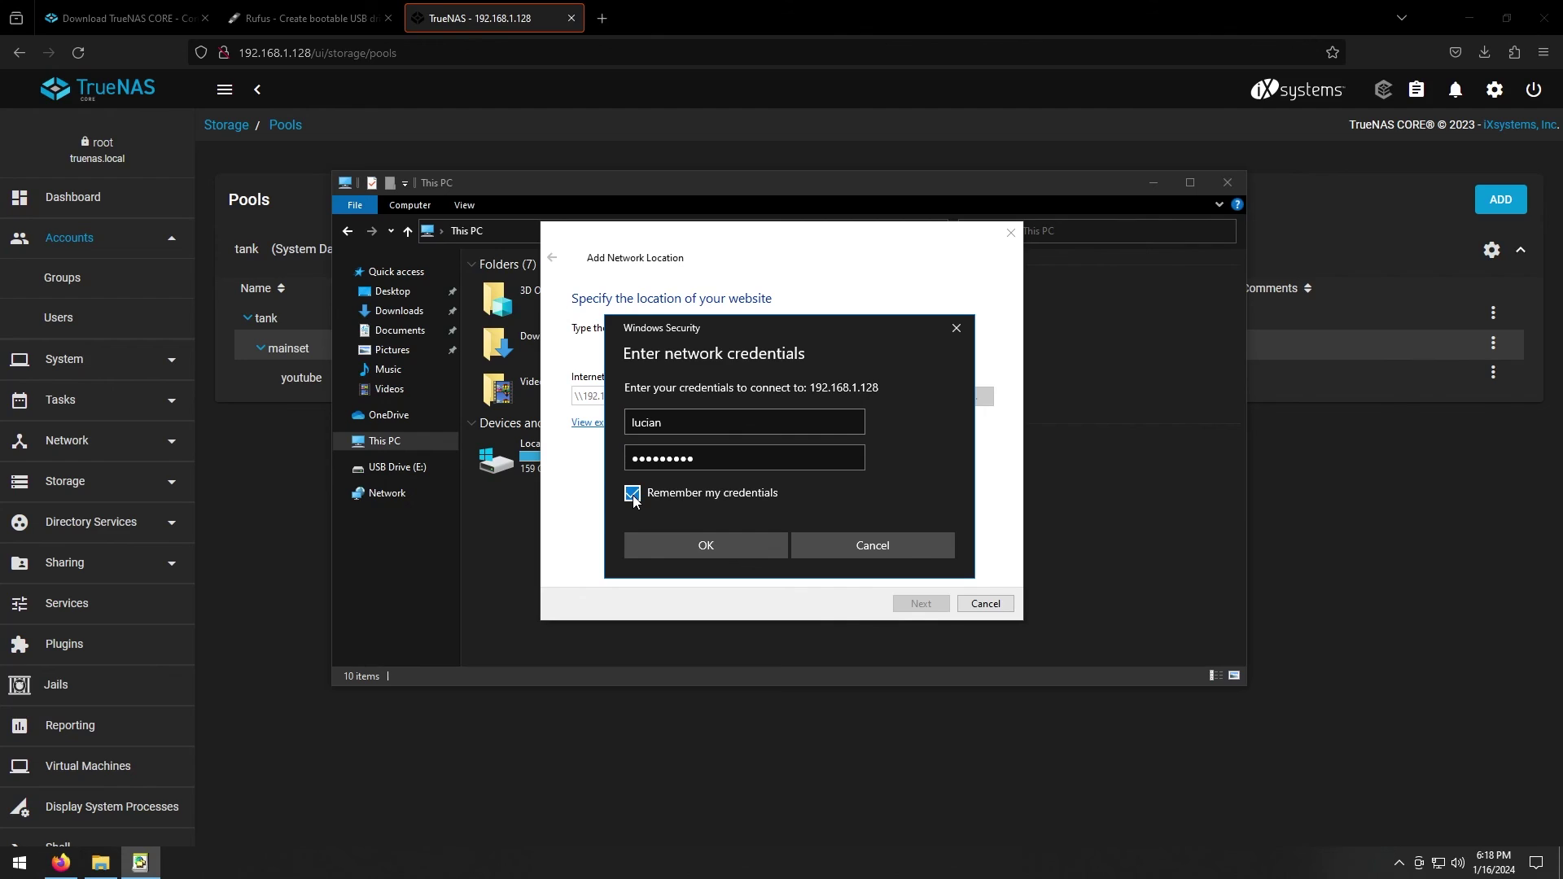
click(721, 552)
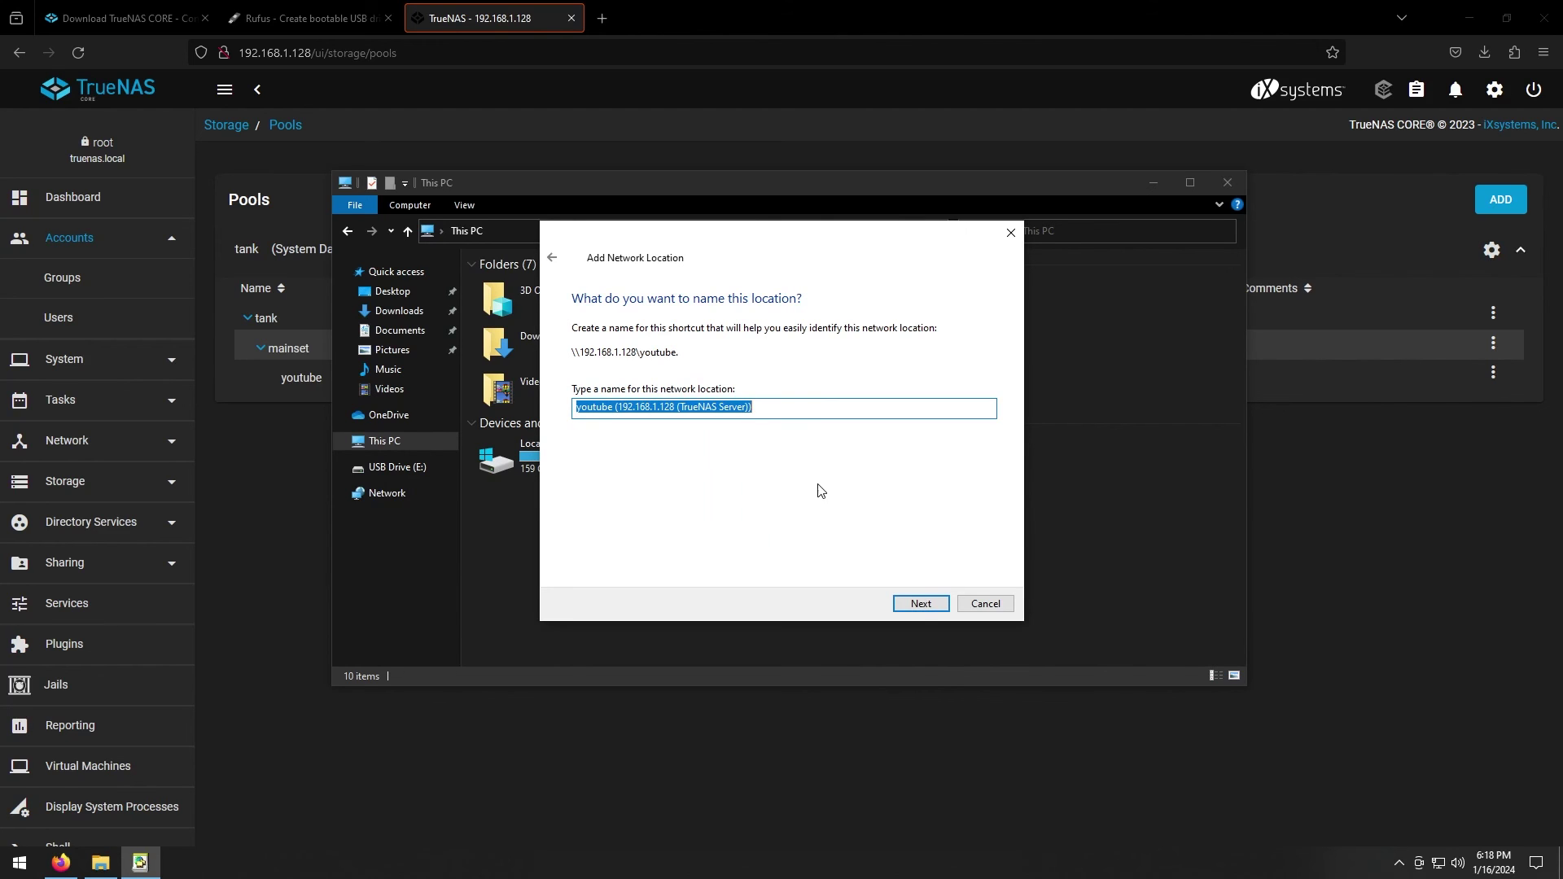
click(927, 605)
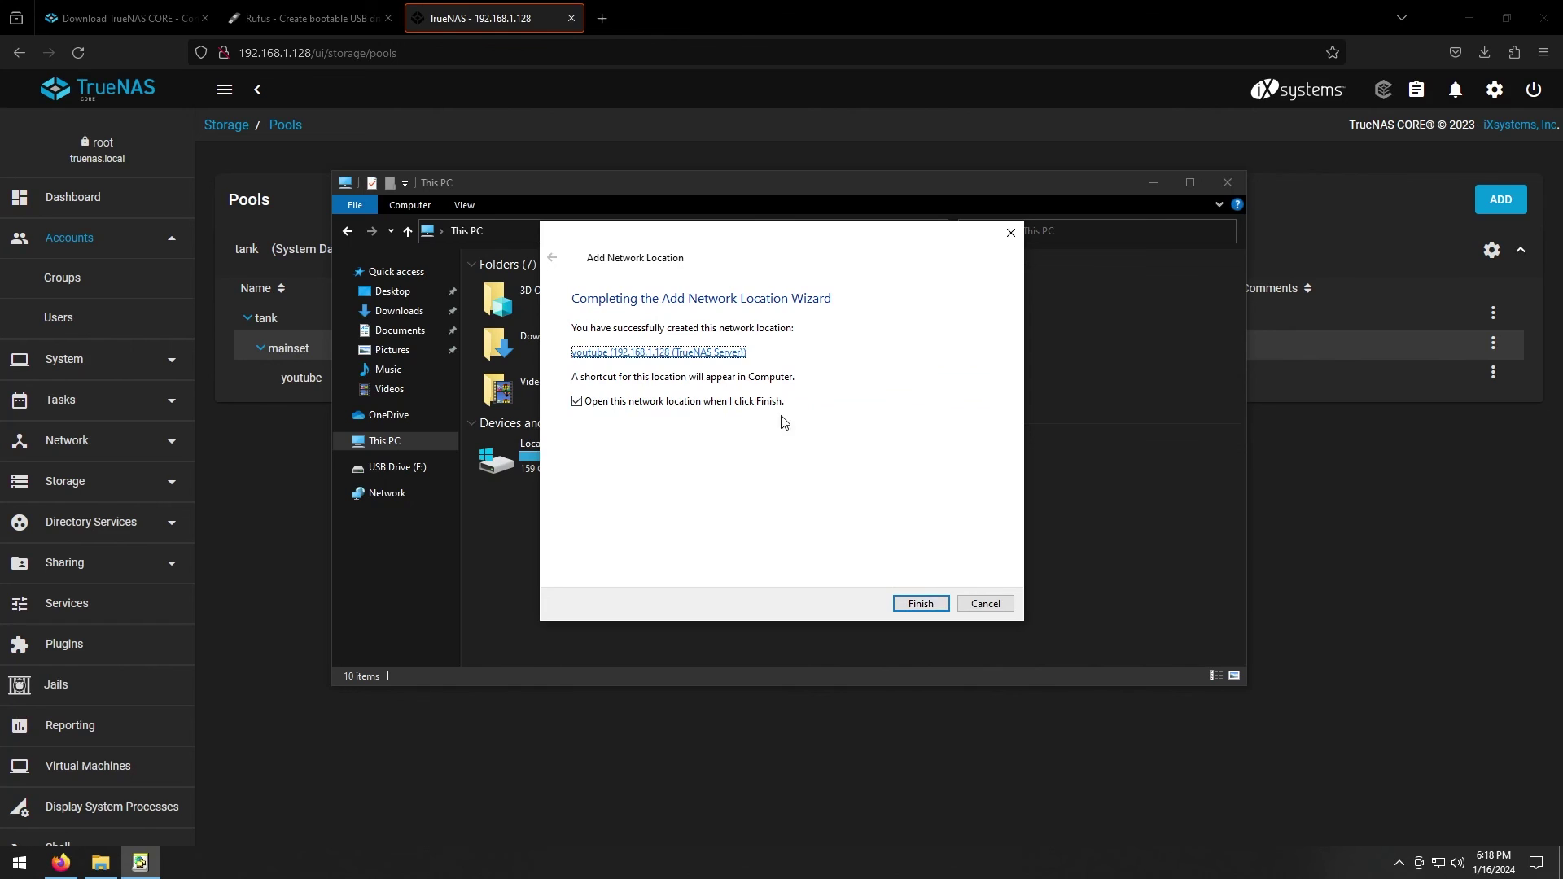
click(926, 607)
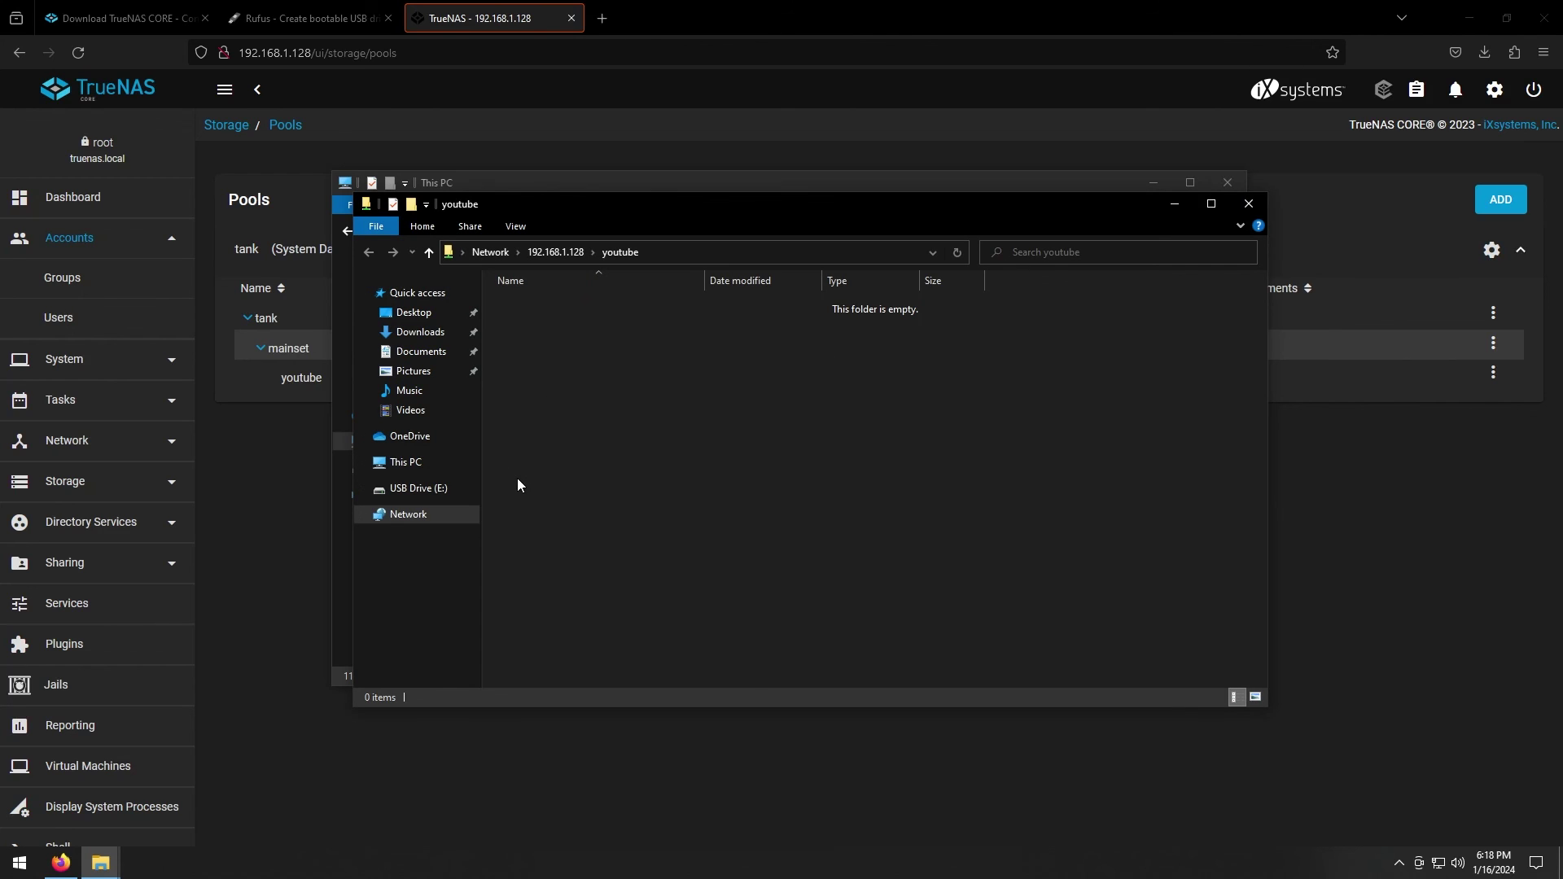
Open the youtube network location from This PC, then minimize Explorer to show TrueNAS Users
click(406, 471)
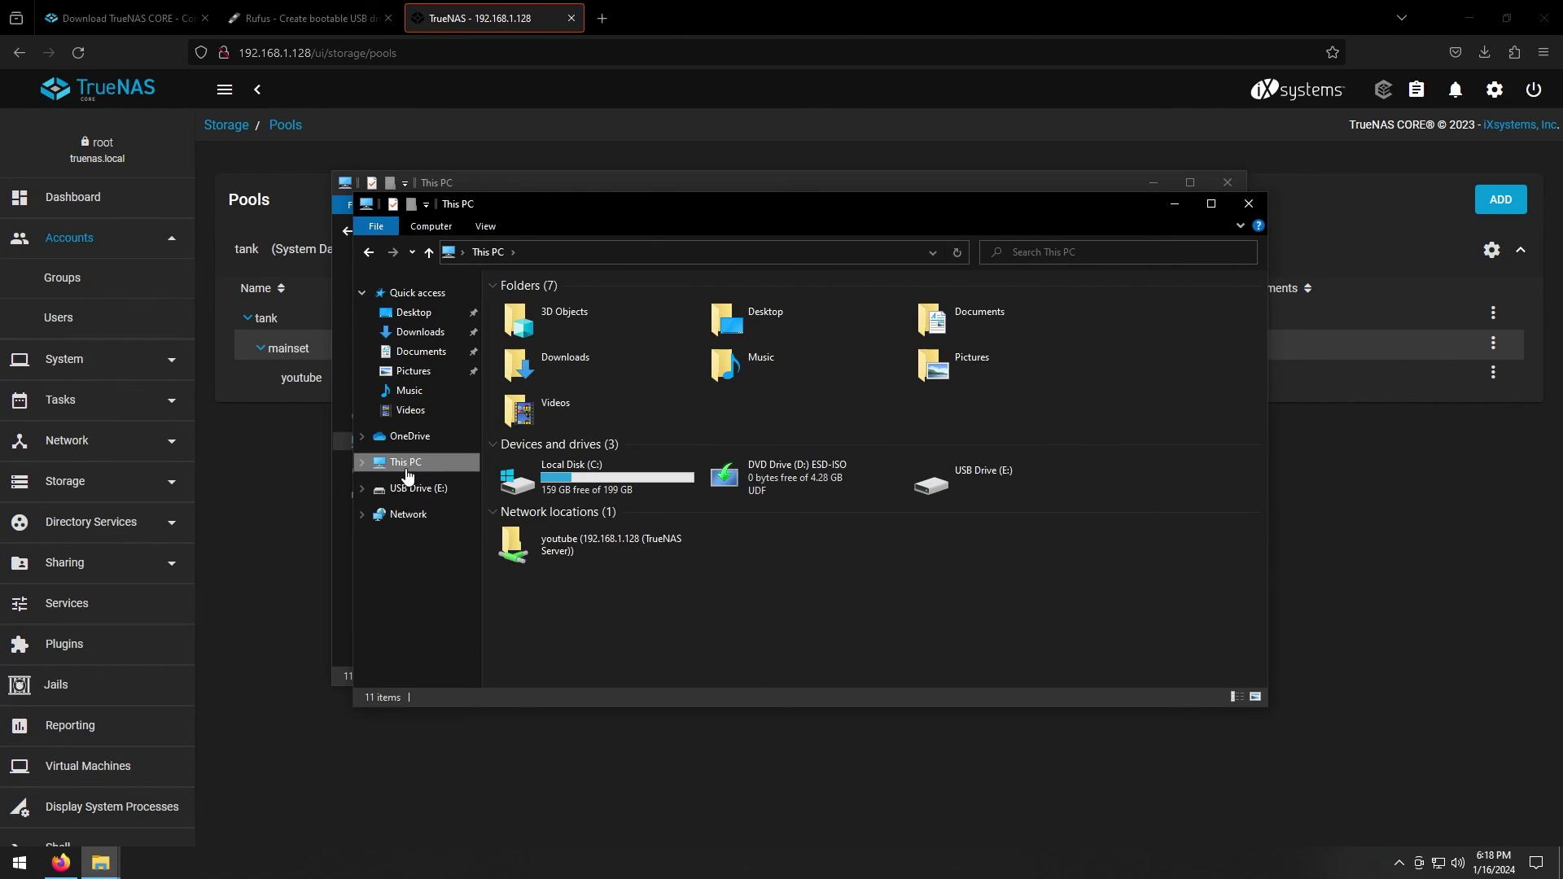
double_click(589, 549)
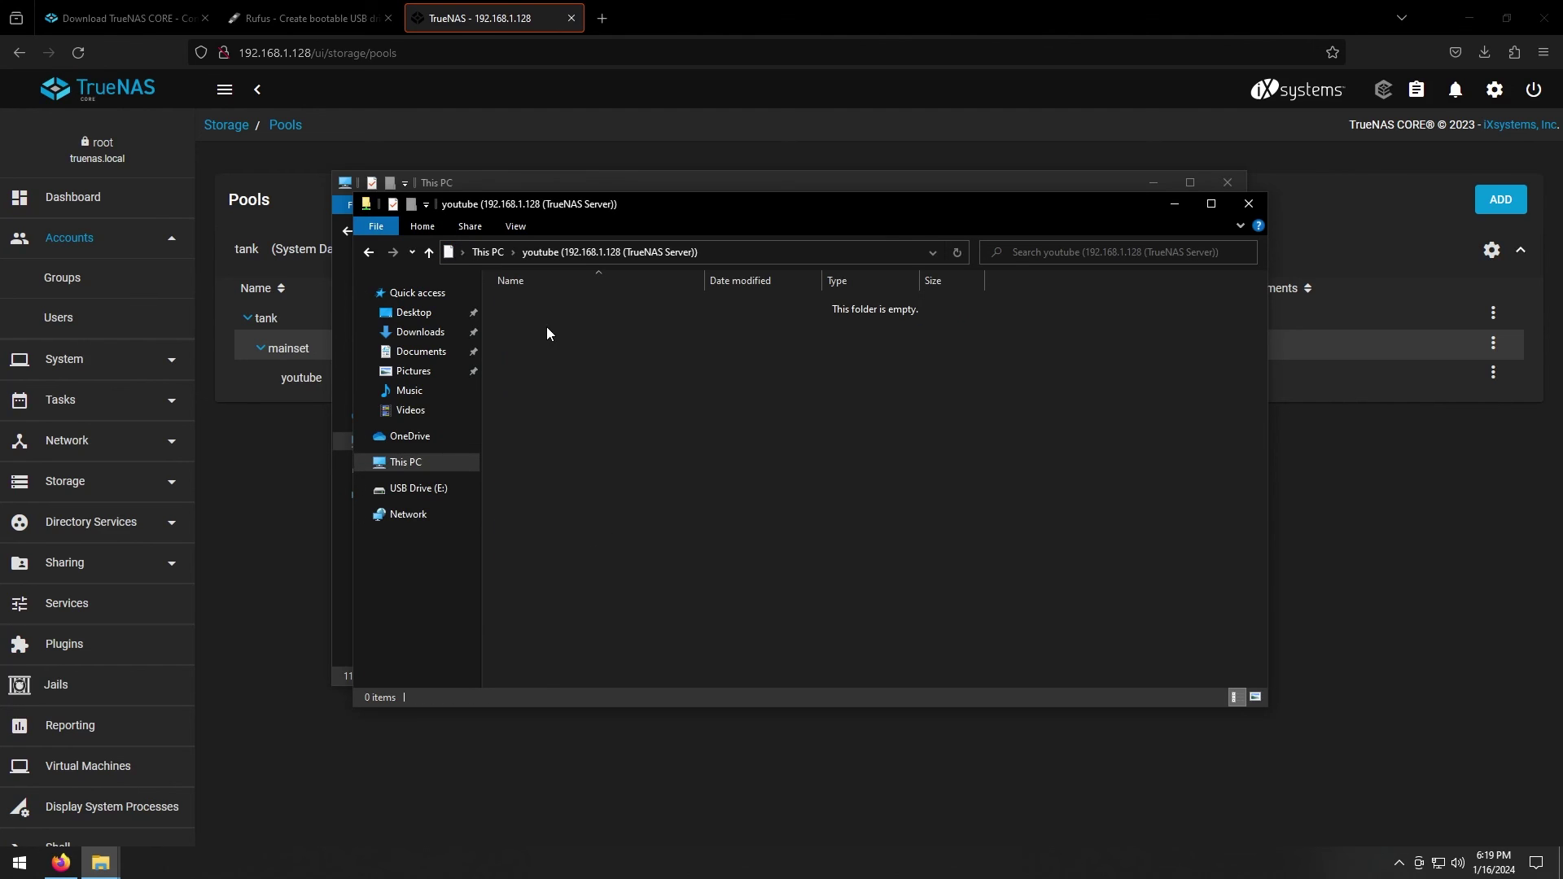
click(66, 325)
click(66, 326)
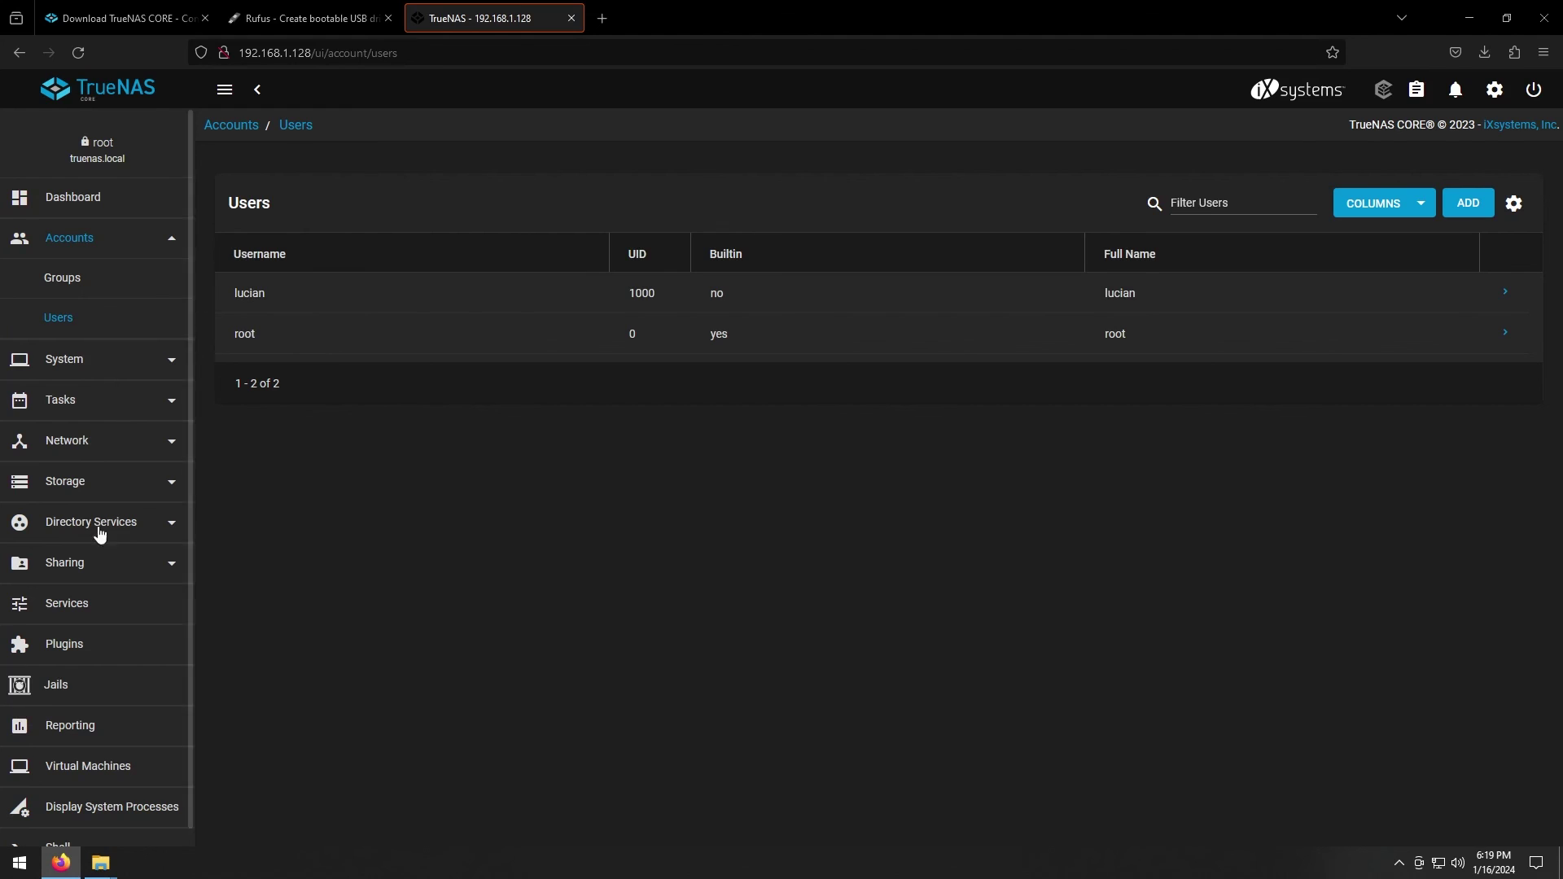
mouse_move(100, 870)
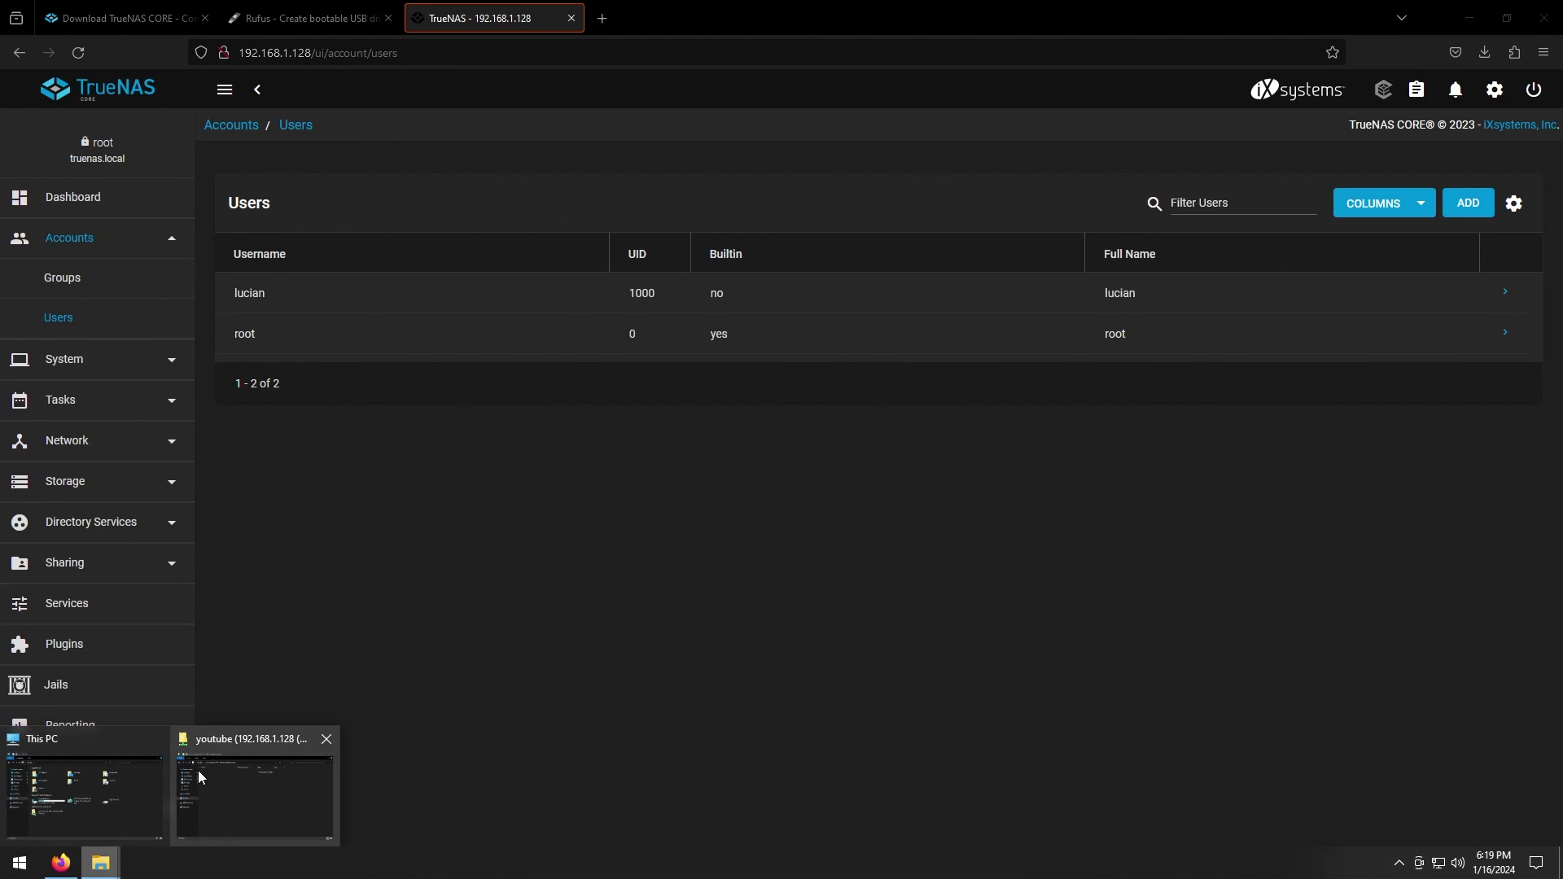
click(208, 774)
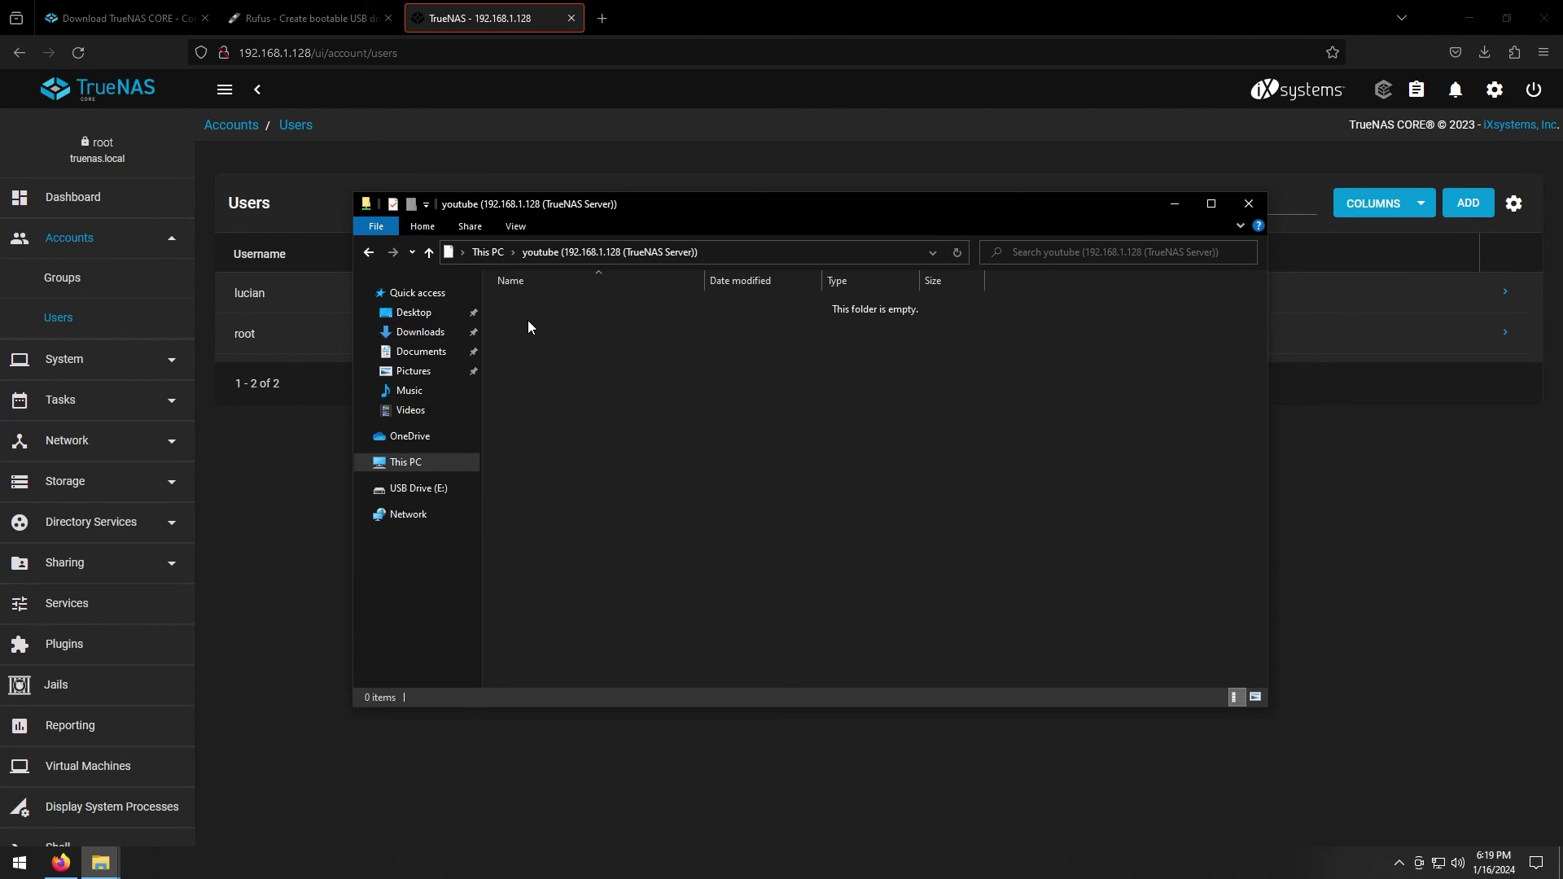
click(1175, 205)
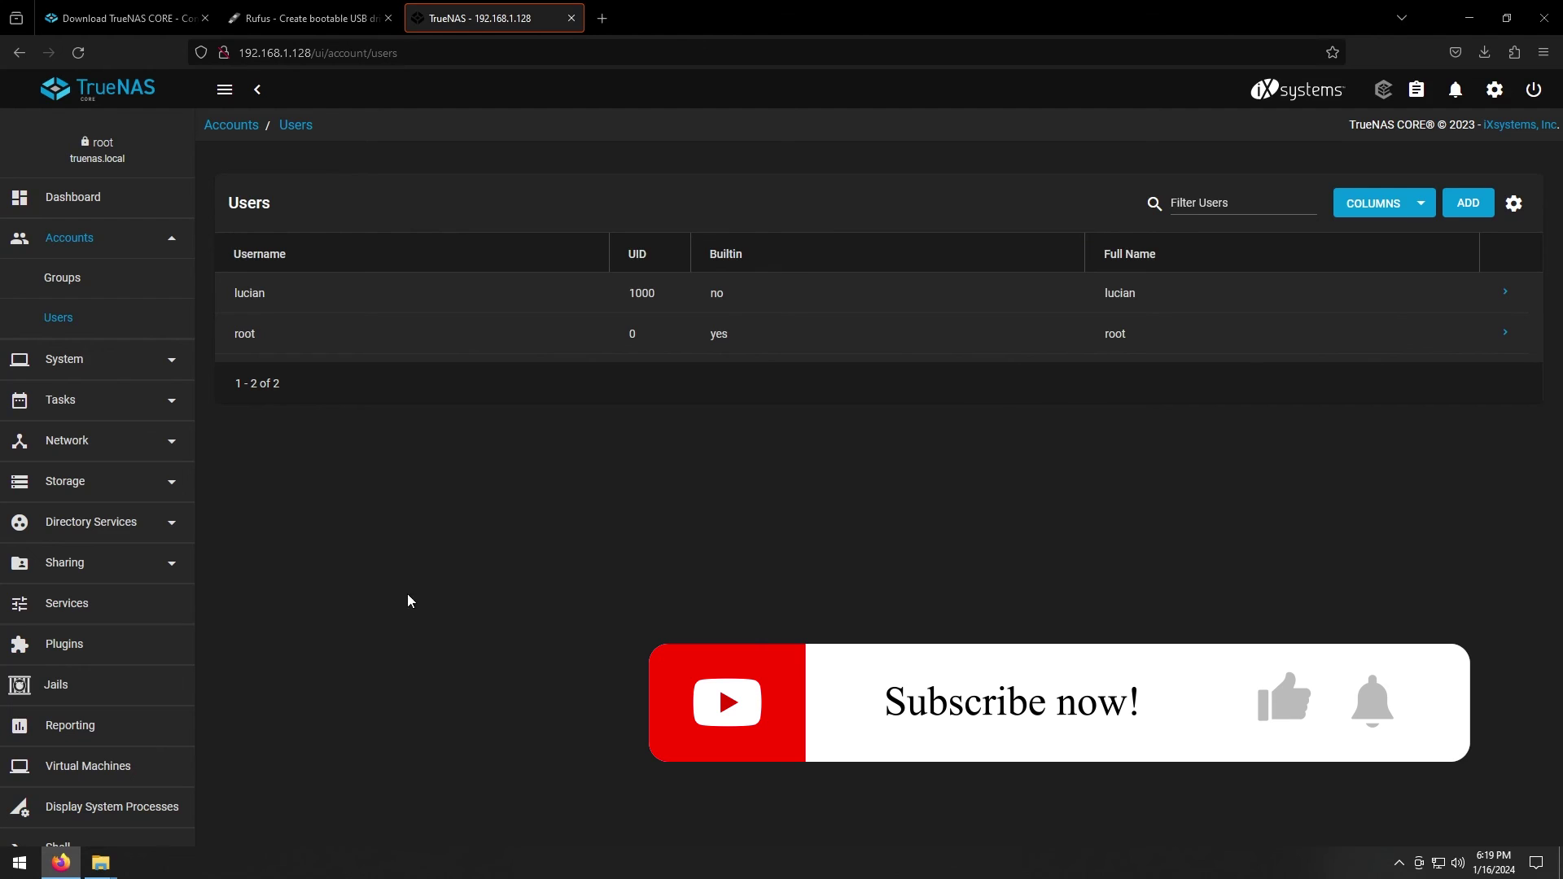
On the Plugins page, choose pool tank for plugin and jail storage
click(94, 645)
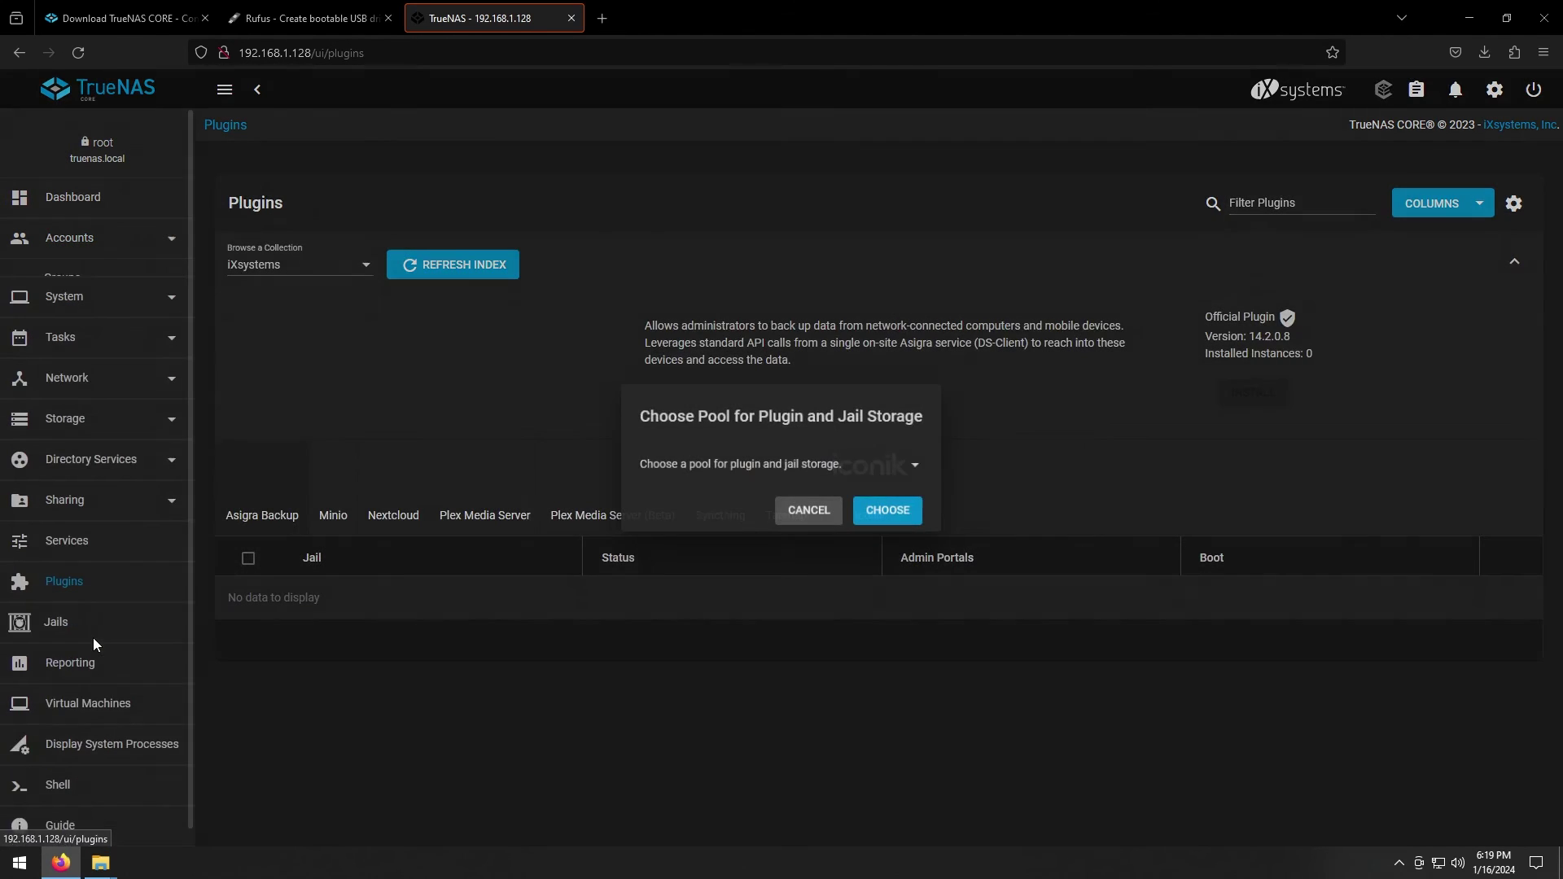
click(698, 465)
click(710, 469)
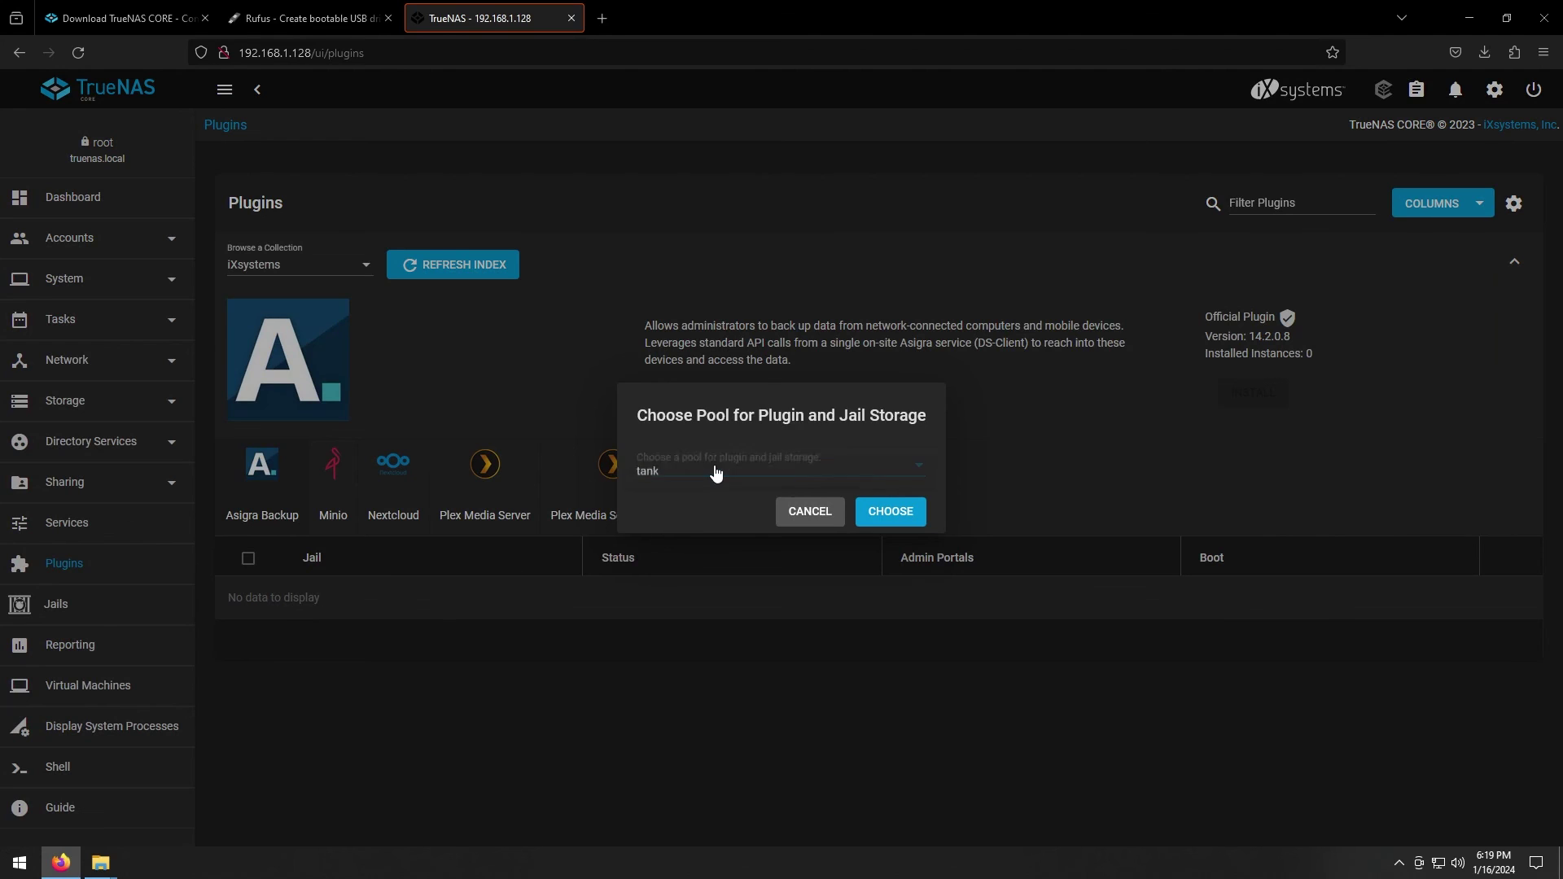
click(891, 511)
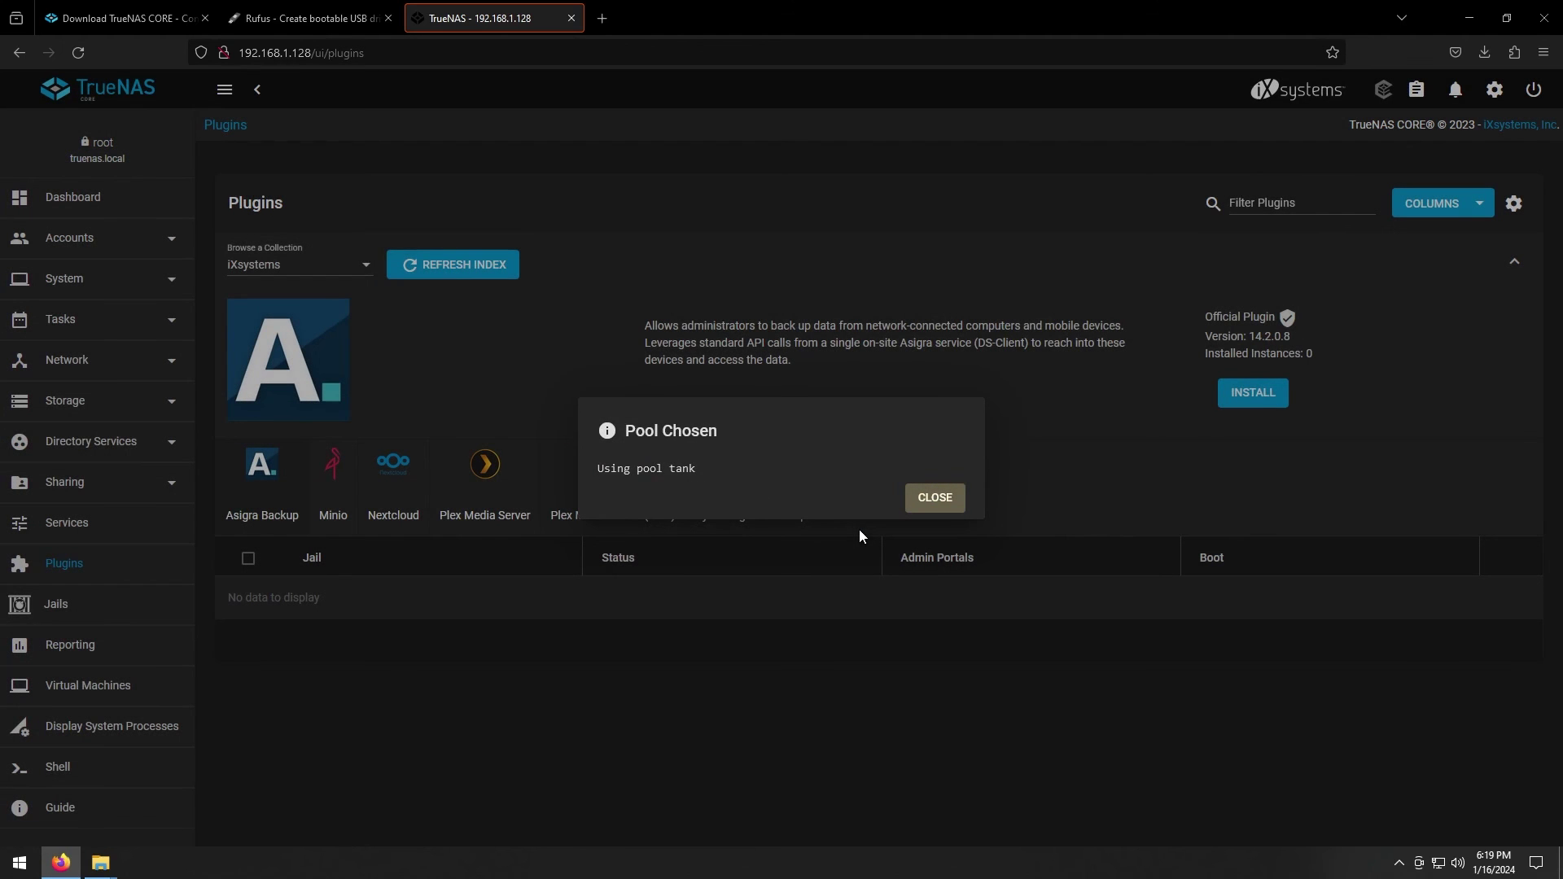
click(936, 500)
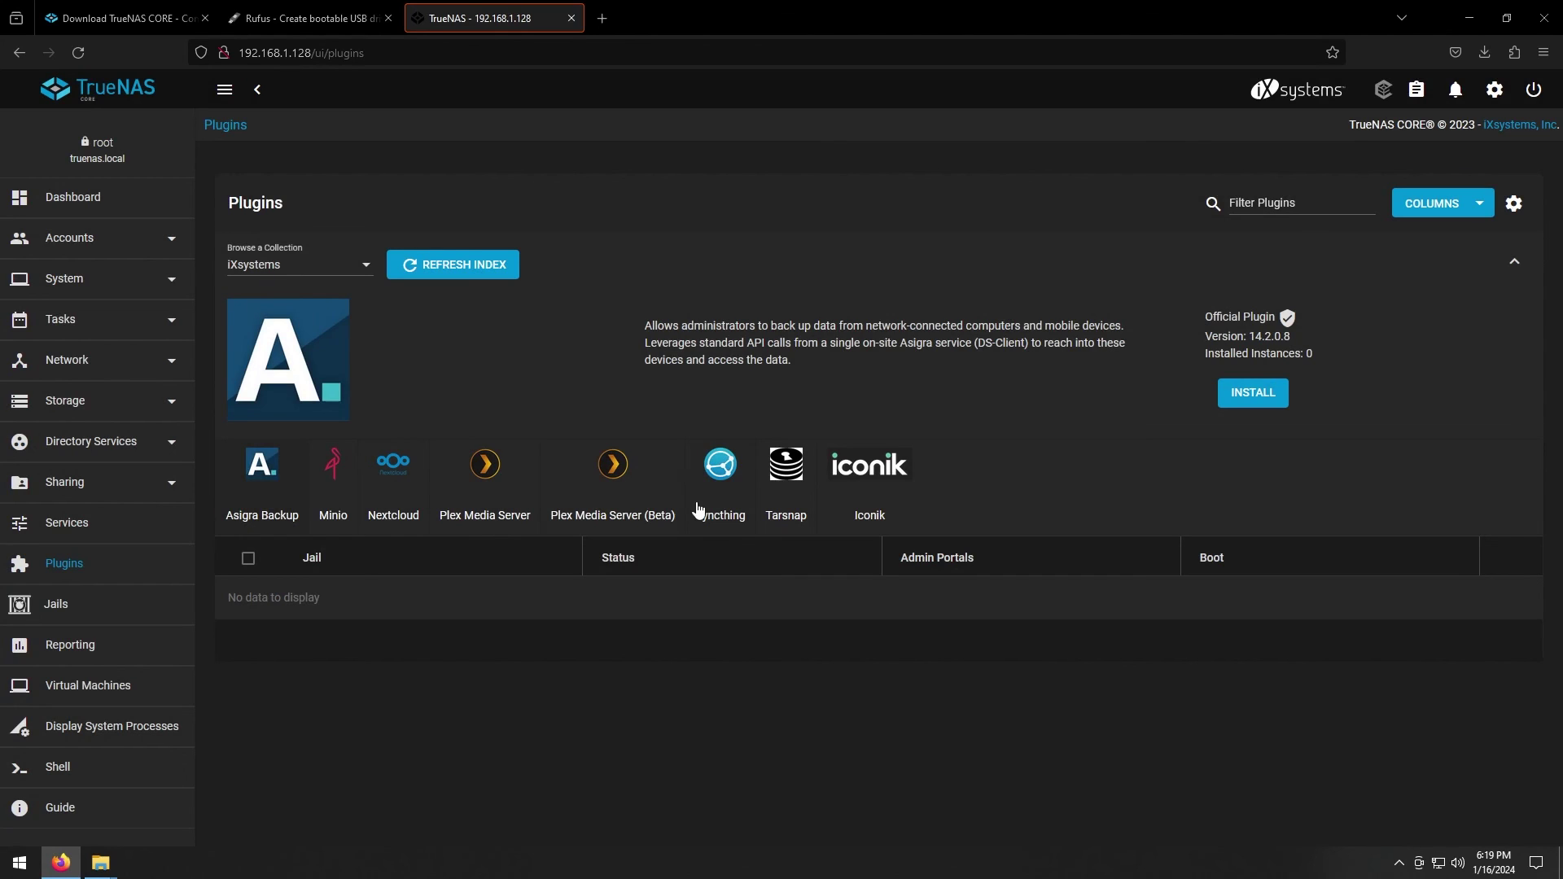
Switch to the Community plugin collection and scroll through its plugins
click(325, 266)
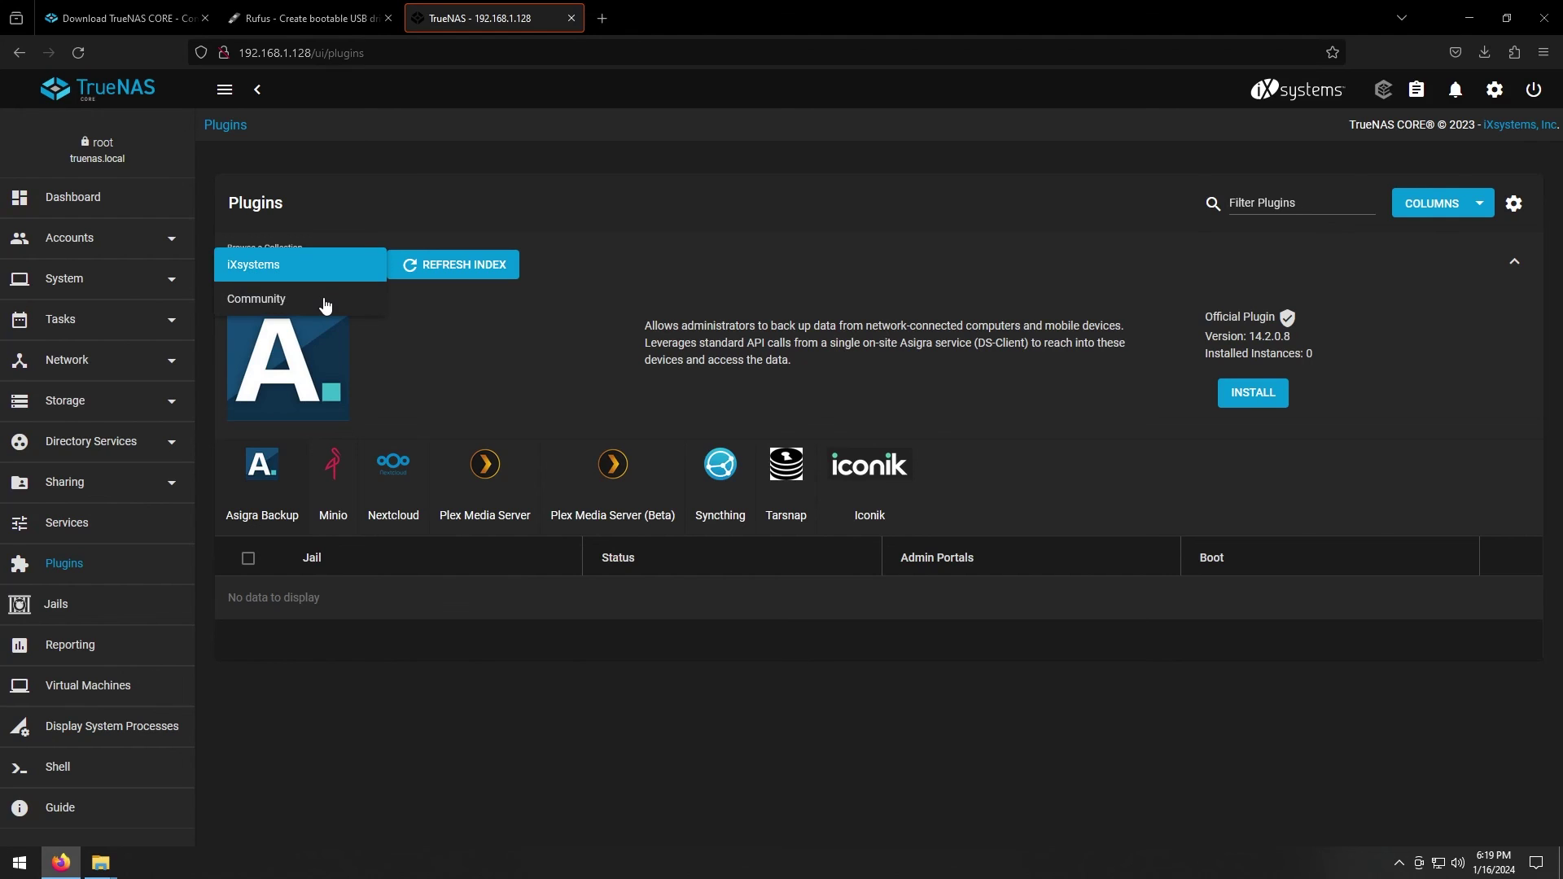
click(326, 300)
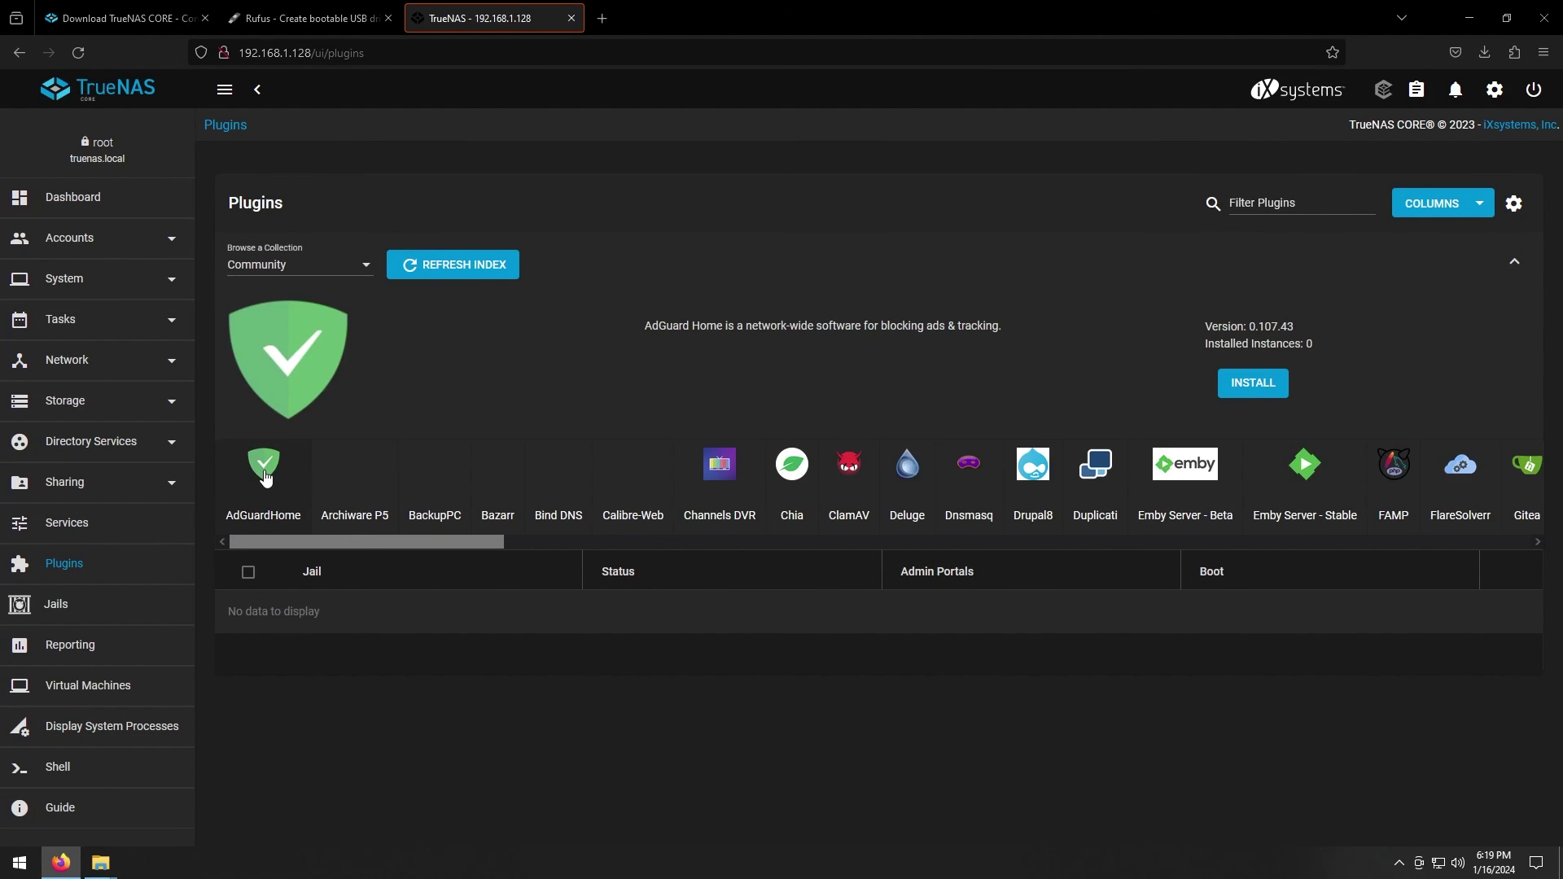
click(607, 545)
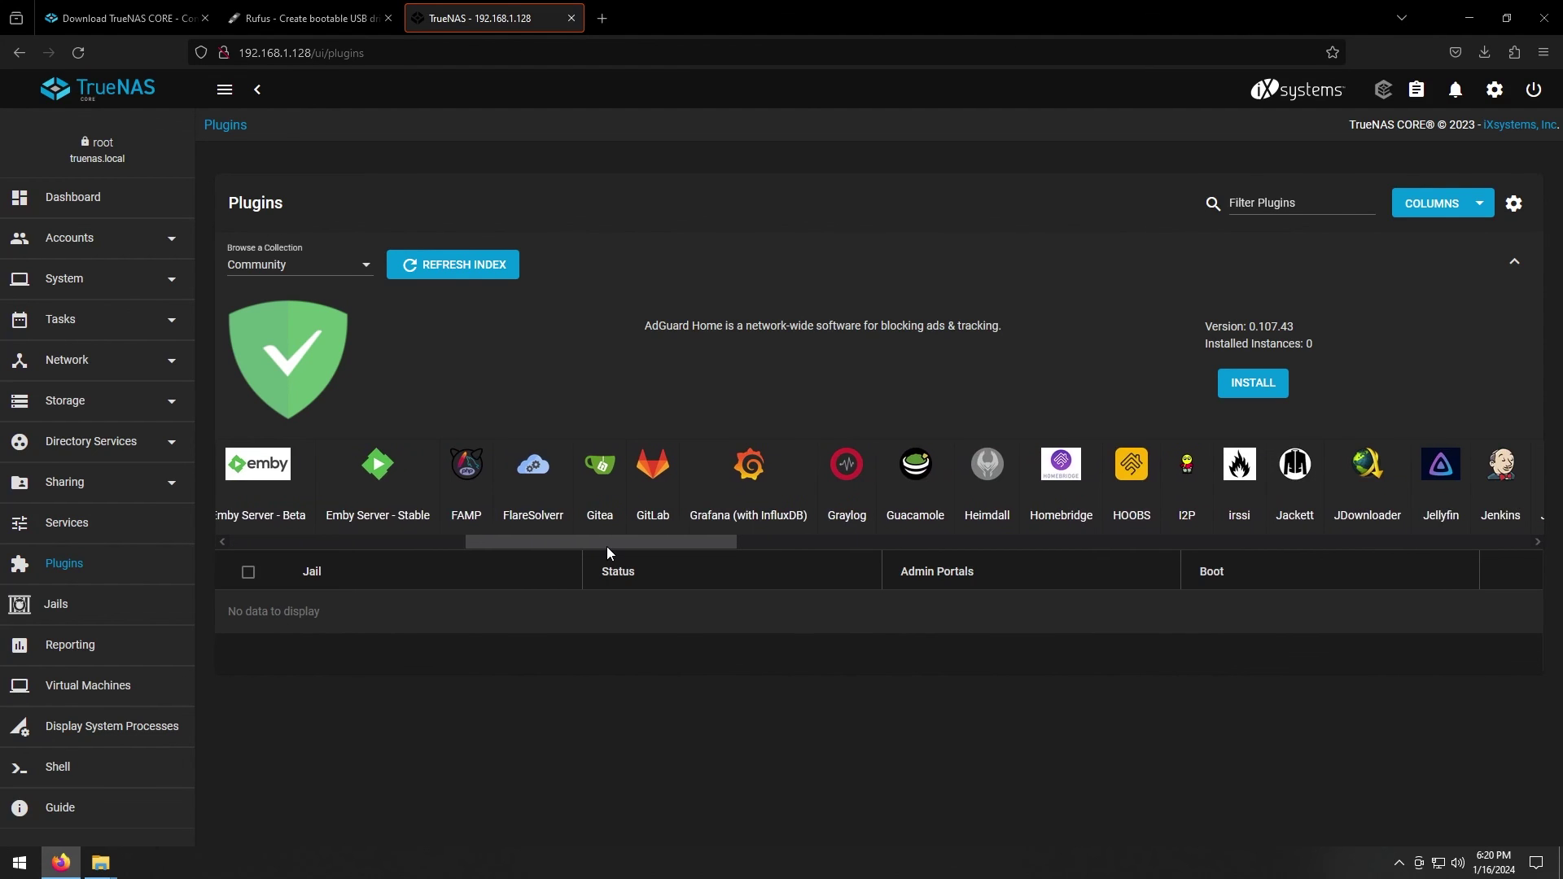
drag(612, 545, 705, 539)
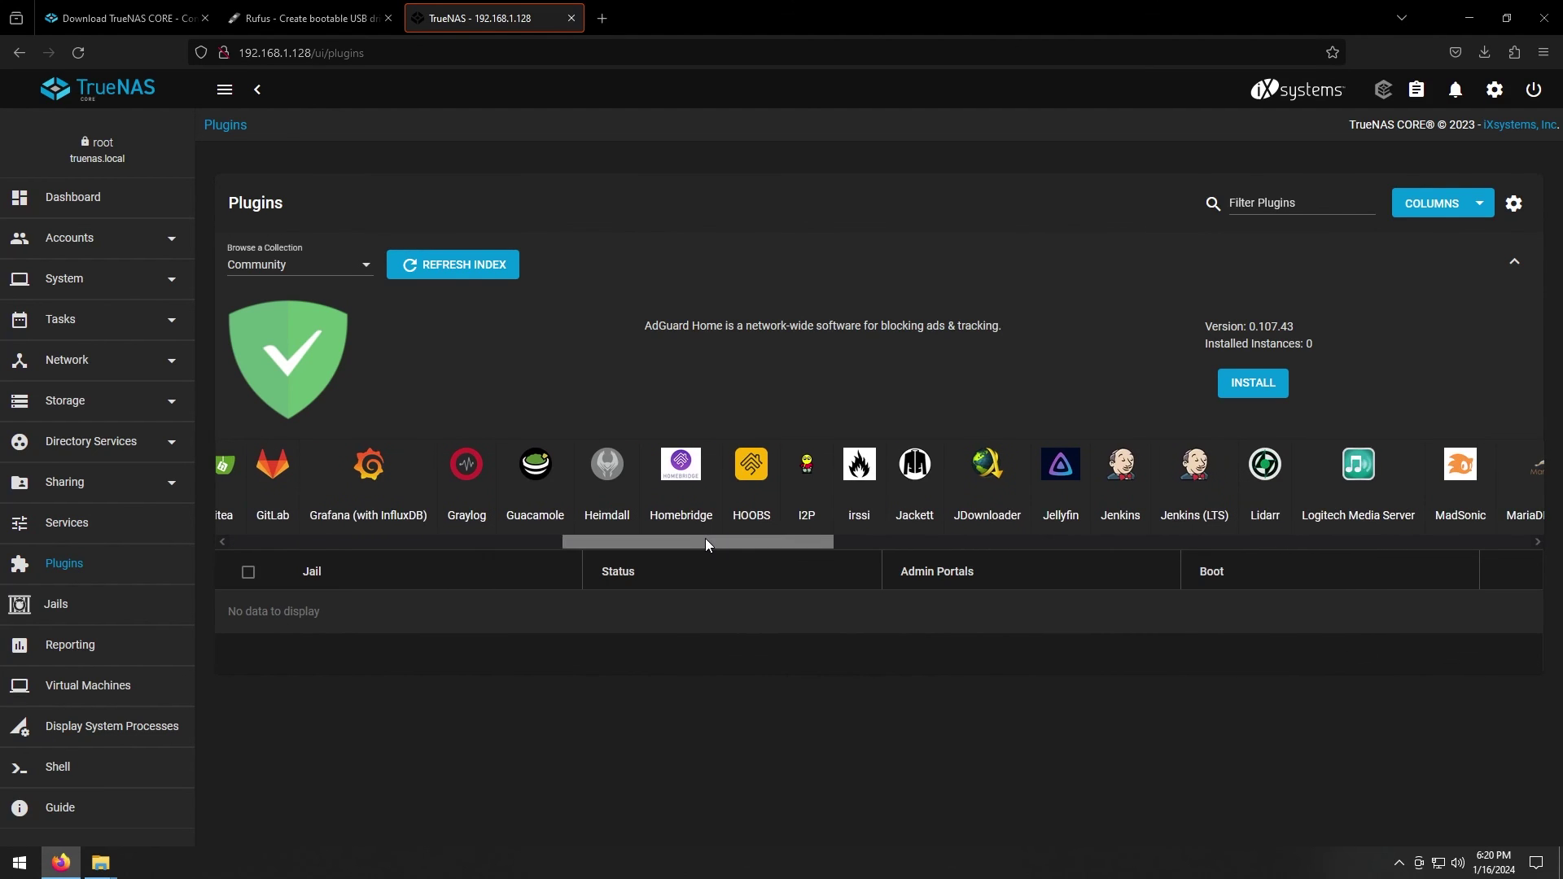